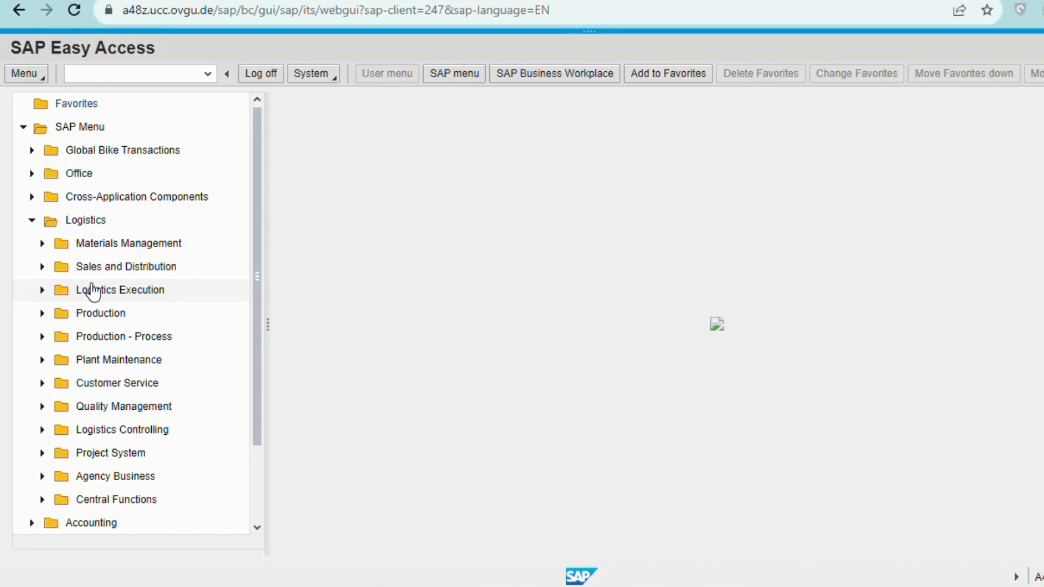
# Expand Materials Management > Purchasing > Master Data > Vendor > Central and launch vendor Create.
pyautogui.click(42, 244)
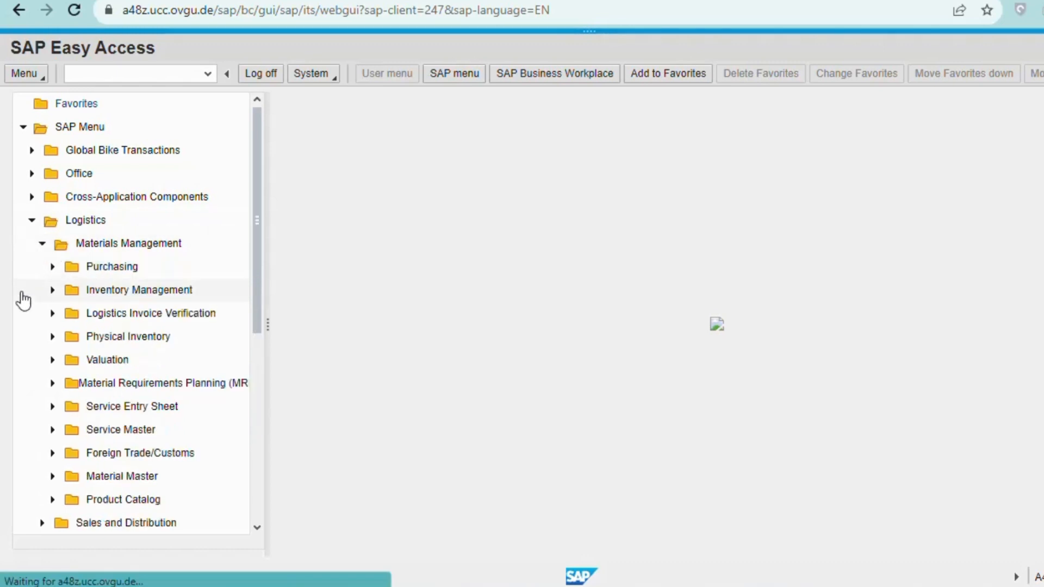
pyautogui.click(53, 267)
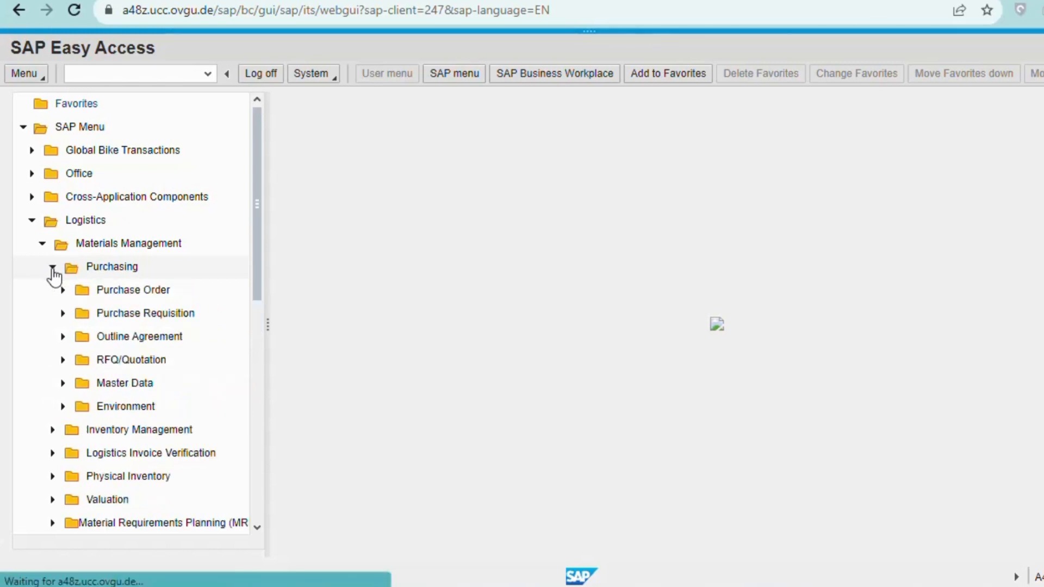
pyautogui.click(62, 384)
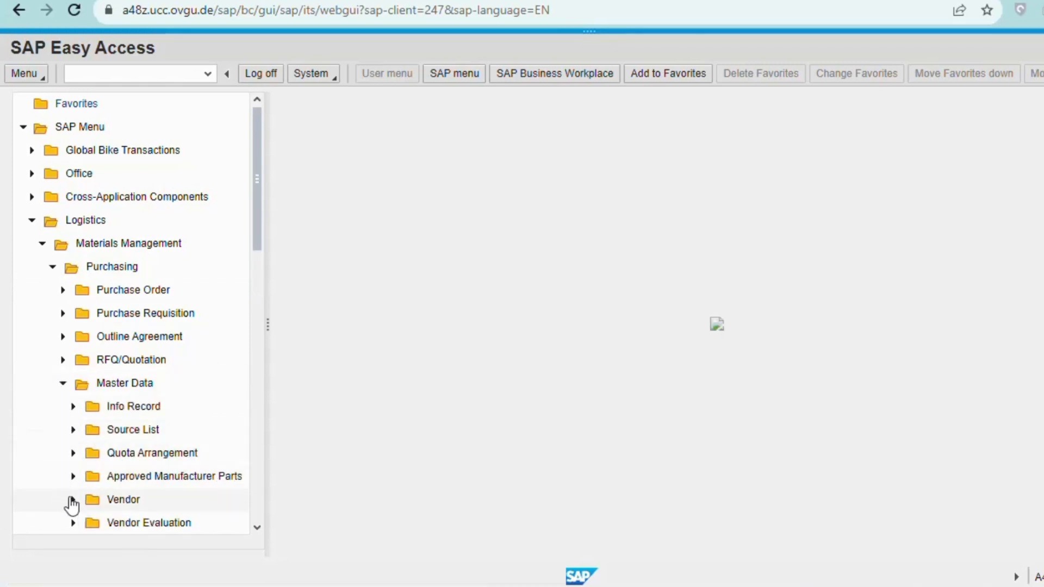
pyautogui.click(72, 501)
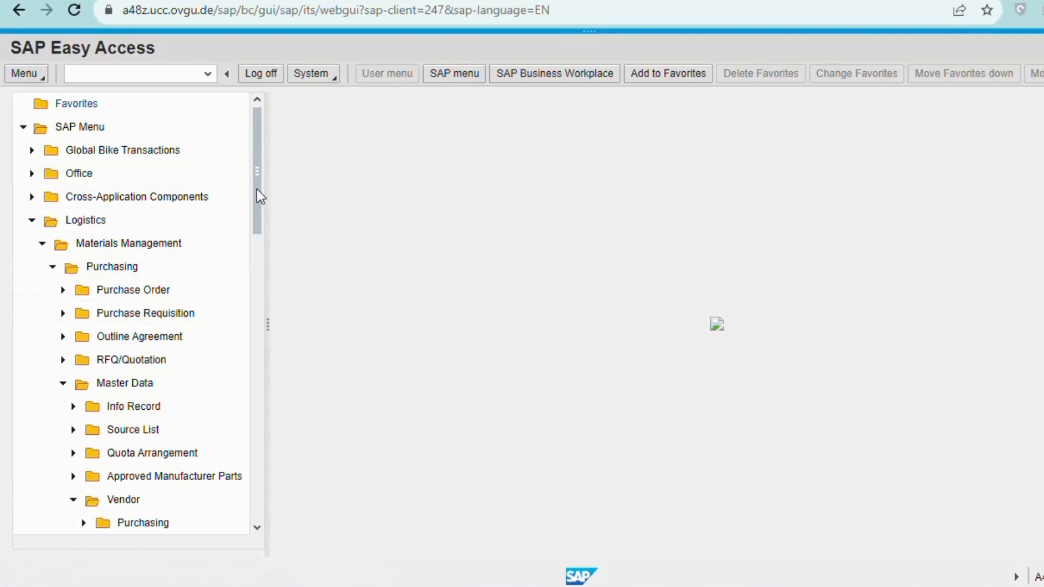
pyautogui.moveTo(256, 189); pyautogui.dragTo(258, 238)
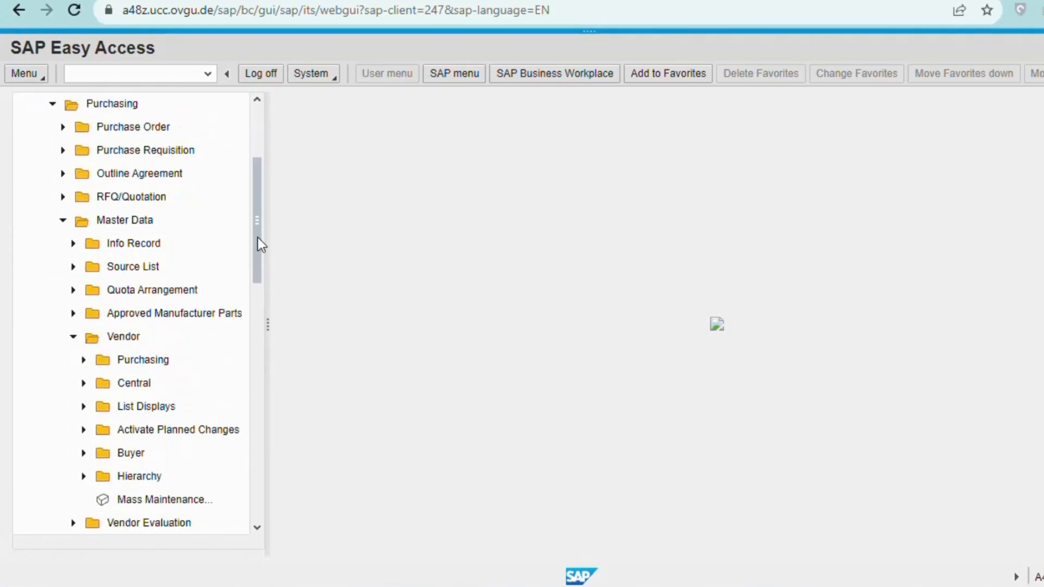
pyautogui.click(84, 384)
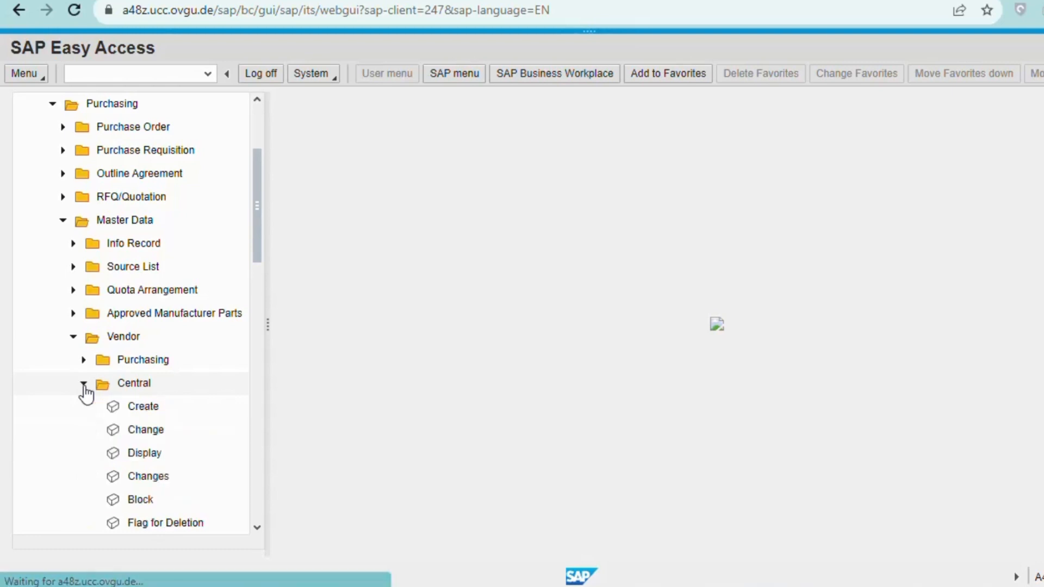
pyautogui.click(159, 414)
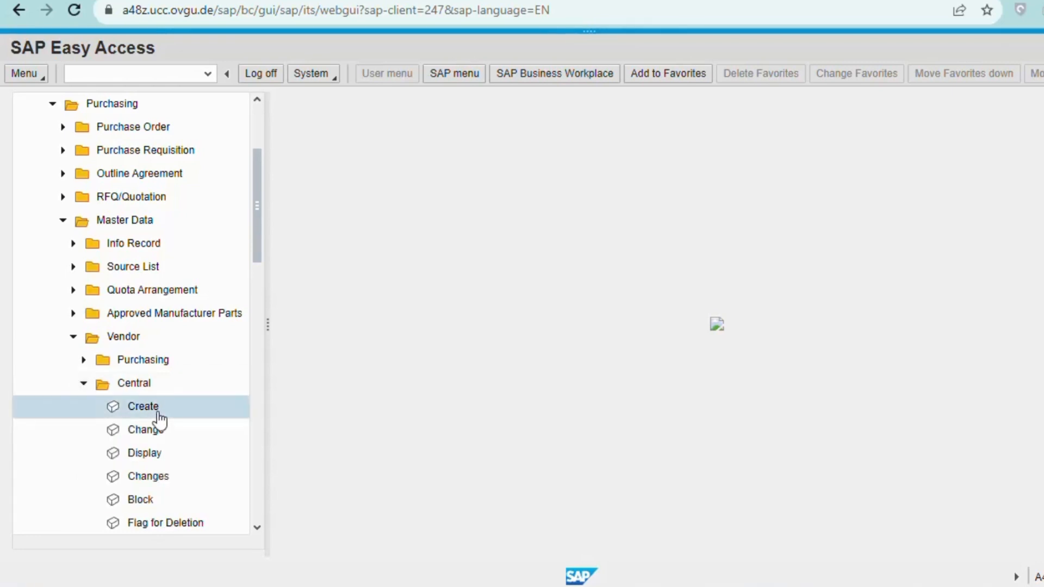
pyautogui.doubleClick(158, 416)
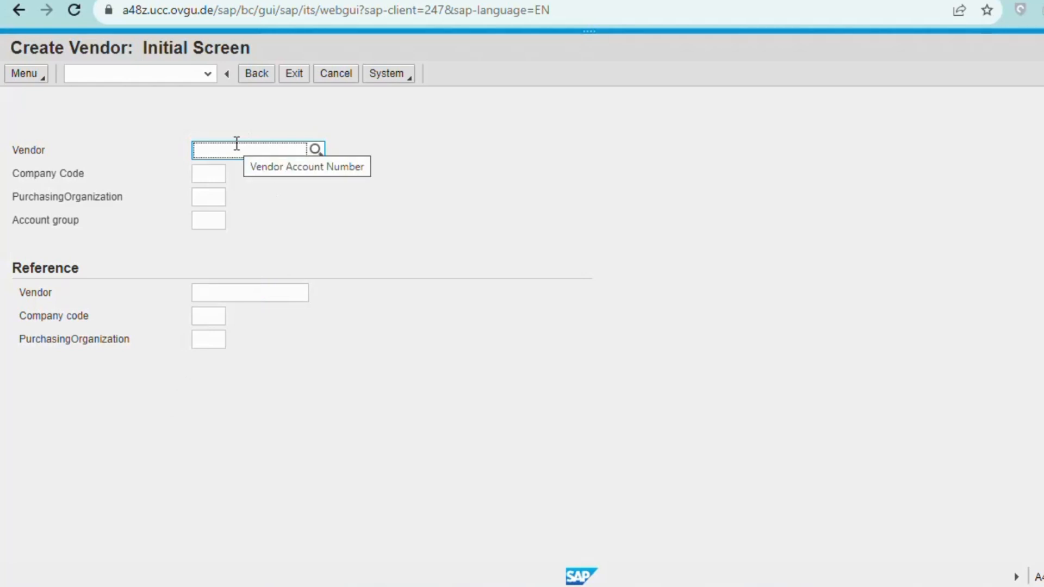
# Enter US00 as both the company code and the purchasing organization.
pyautogui.click(216, 175)
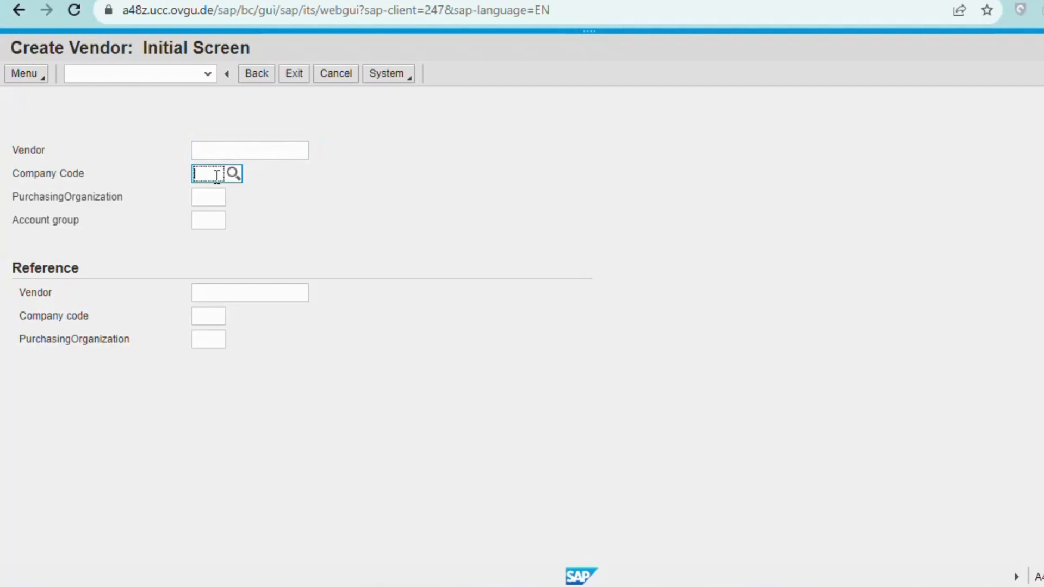
pyautogui.write('uS00')
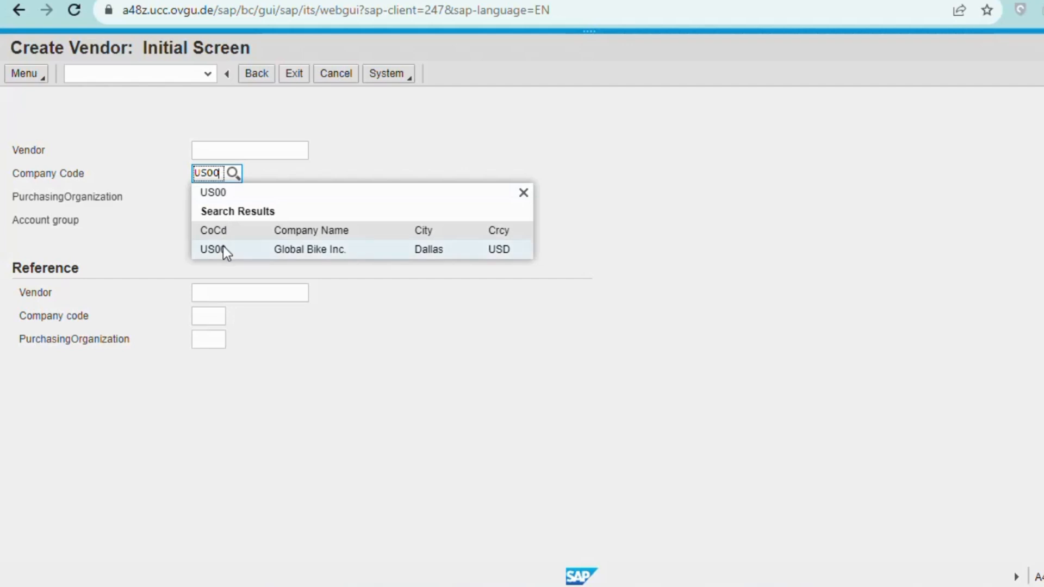
pyautogui.click(223, 246)
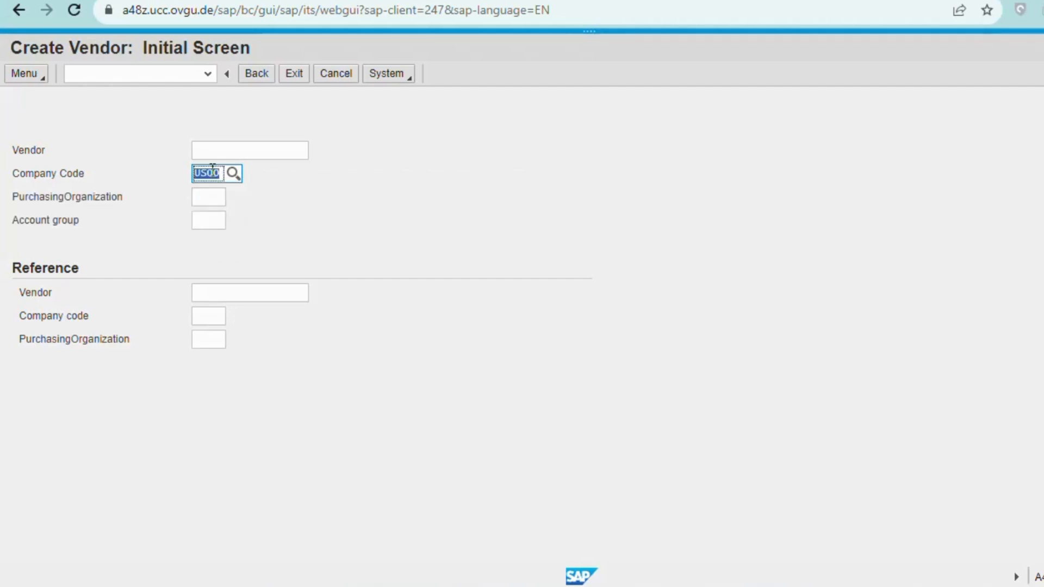
pyautogui.click(208, 196)
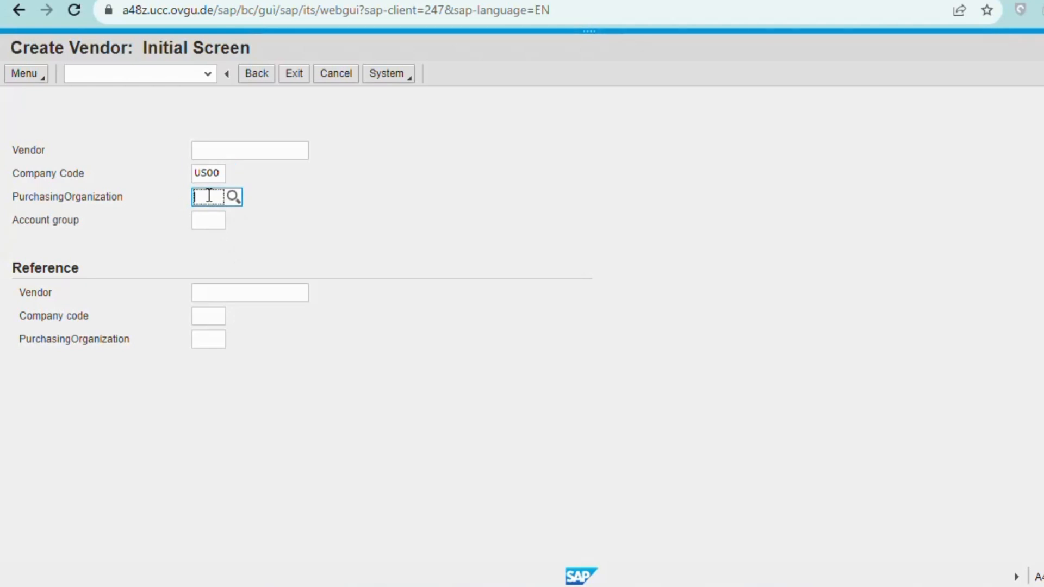
pyautogui.write('us00')
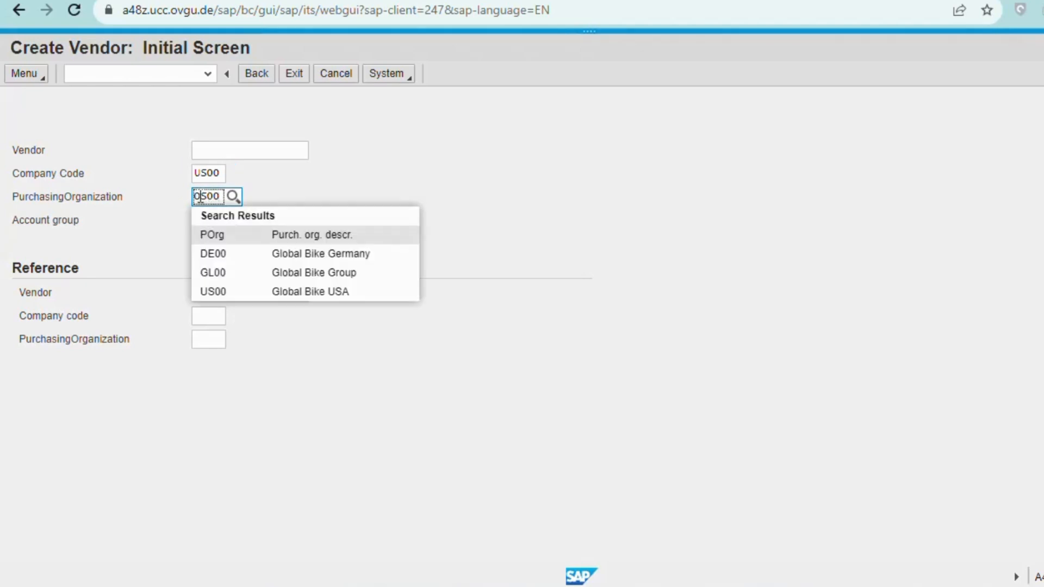
pyautogui.press('BackSpace')
pyautogui.write('U')
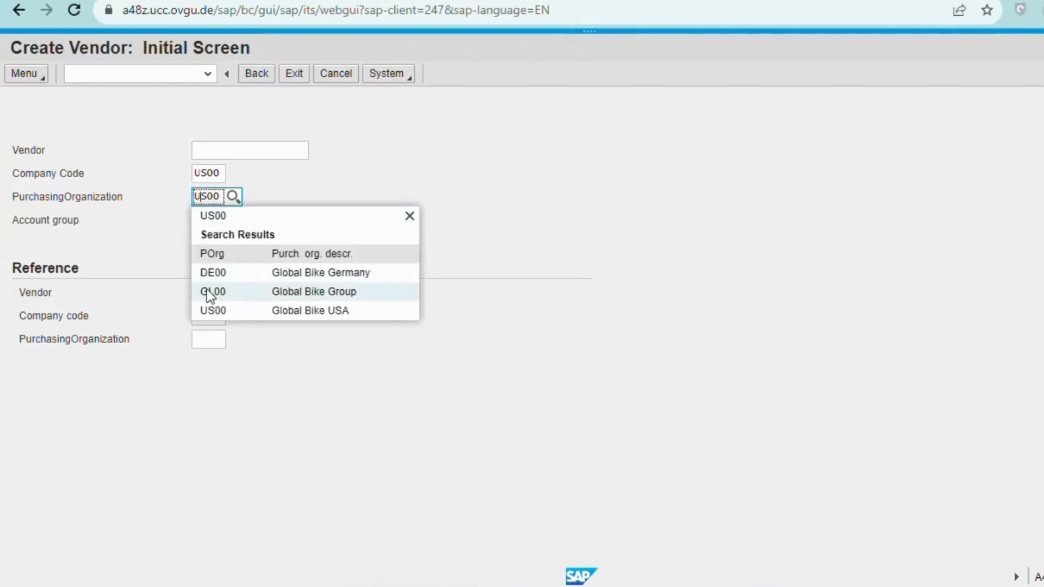
pyautogui.click(225, 312)
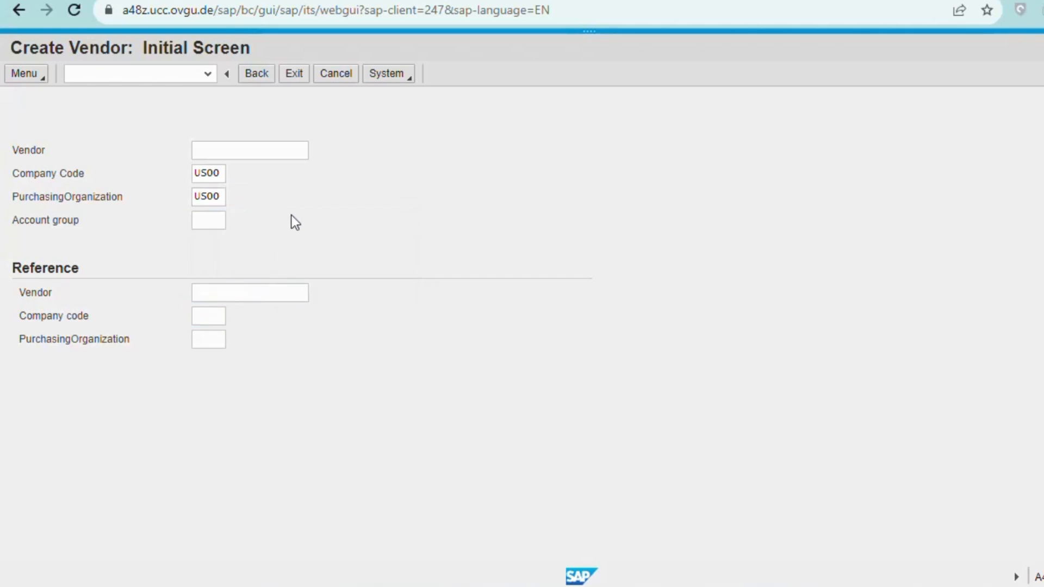
# Choose vendor account group KRED and continue to the address screen.
pyautogui.click(208, 219)
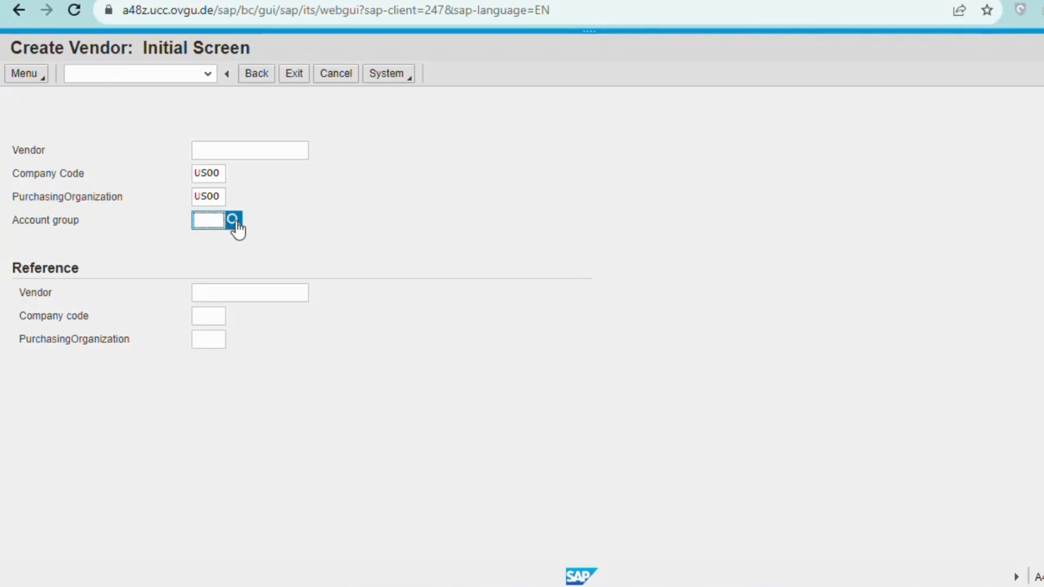
pyautogui.click(233, 220)
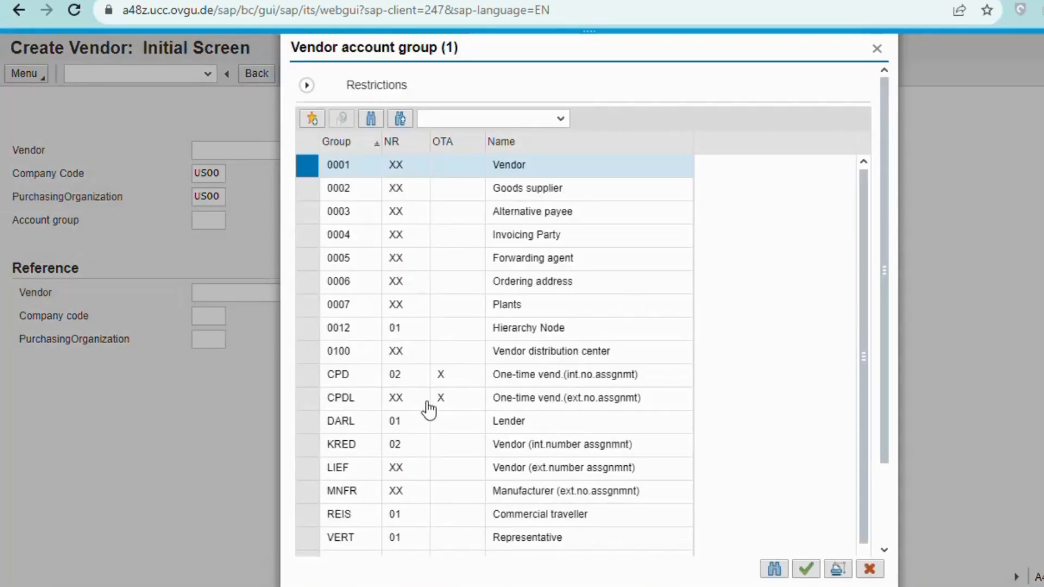
pyautogui.doubleClick(351, 446)
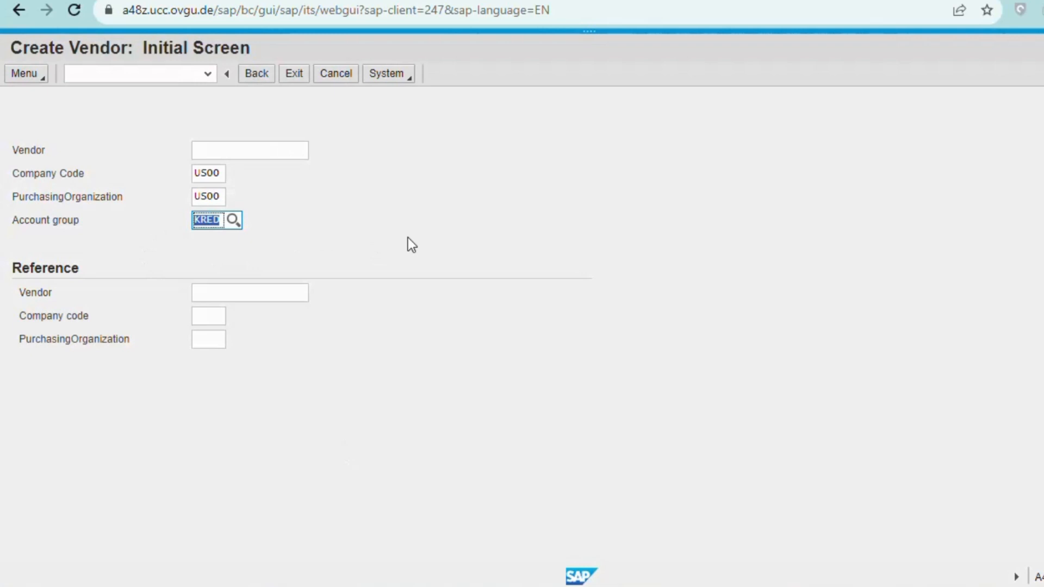
pyautogui.click(490, 224)
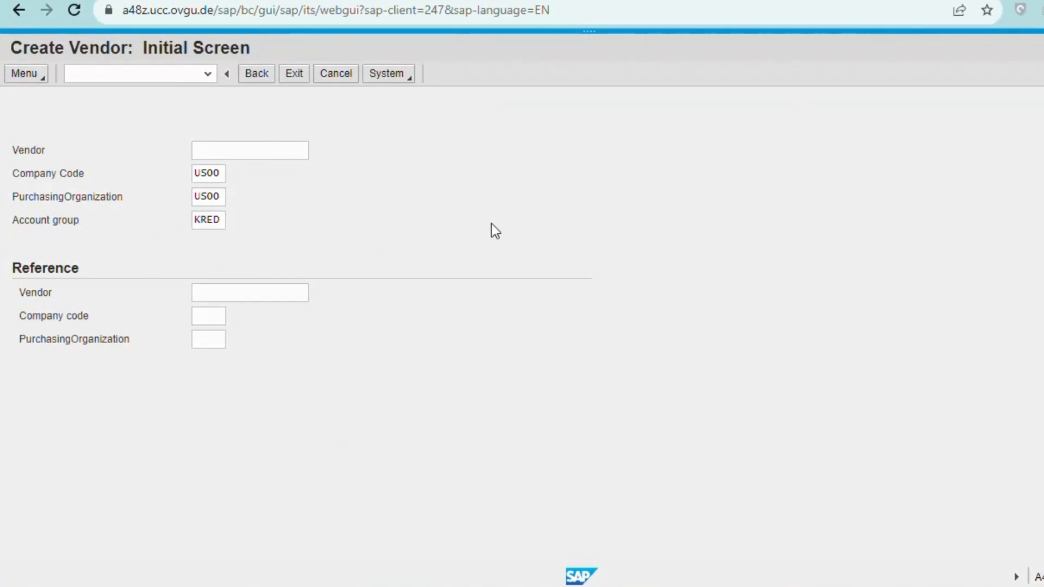
pyautogui.press('Return')
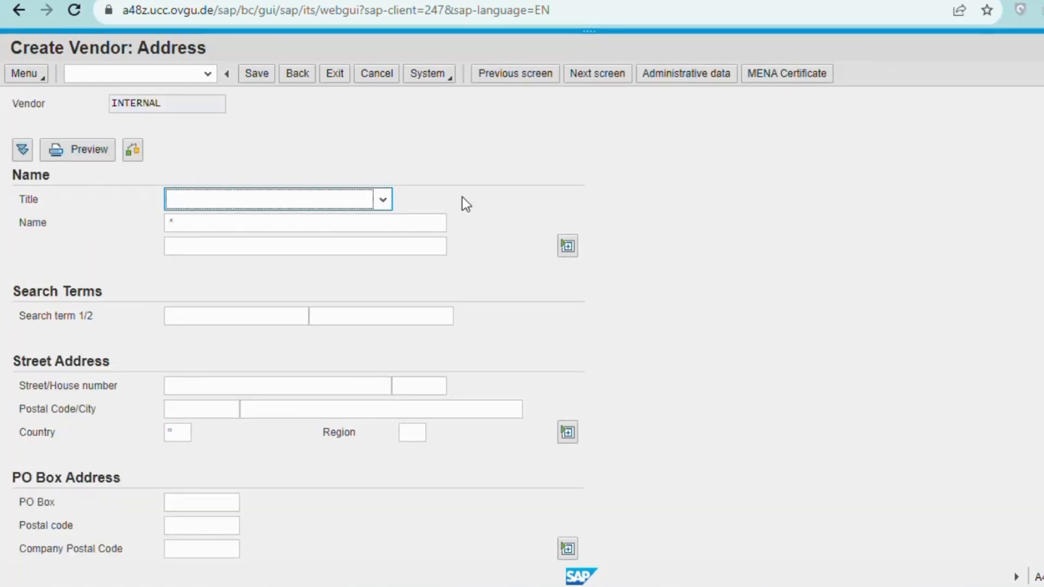
# Set title Company, name 'Mid-West Supply' and search term 110 on the vendor address form.
pyautogui.click(381, 201)
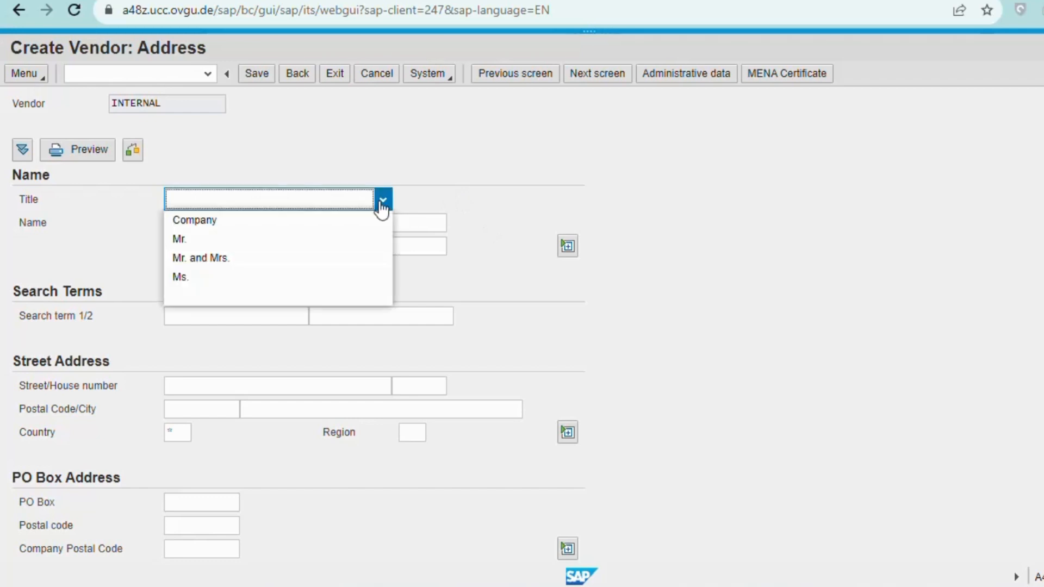
pyautogui.click(353, 218)
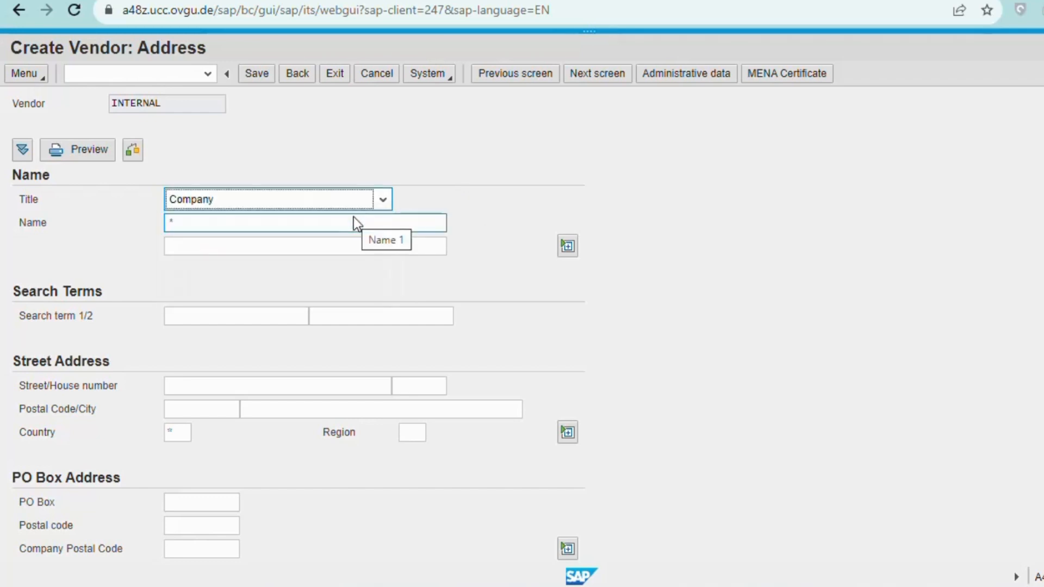
pyautogui.click(295, 219)
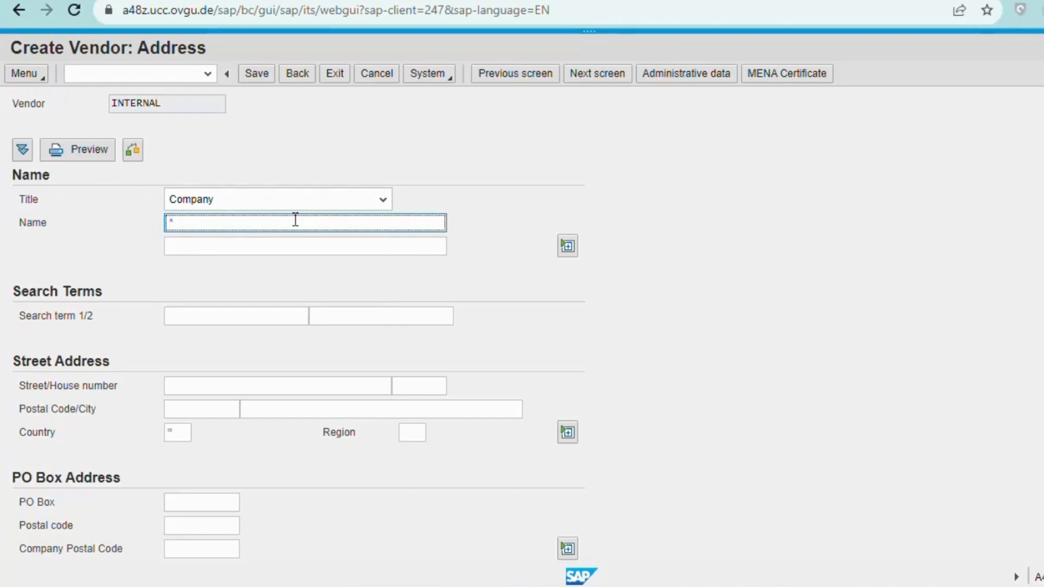
pyautogui.write('Mid-')
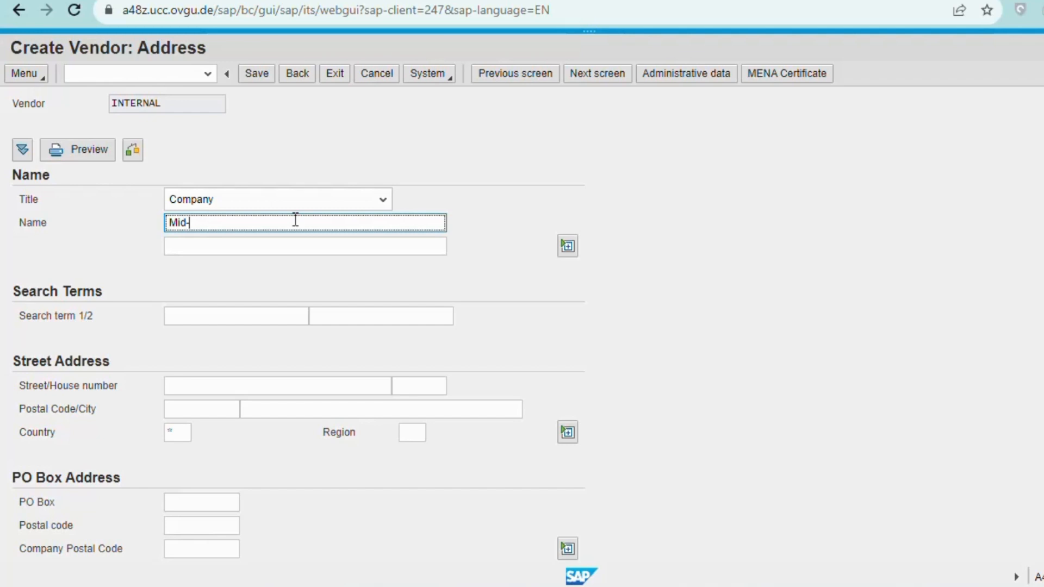
pyautogui.write('Wes')
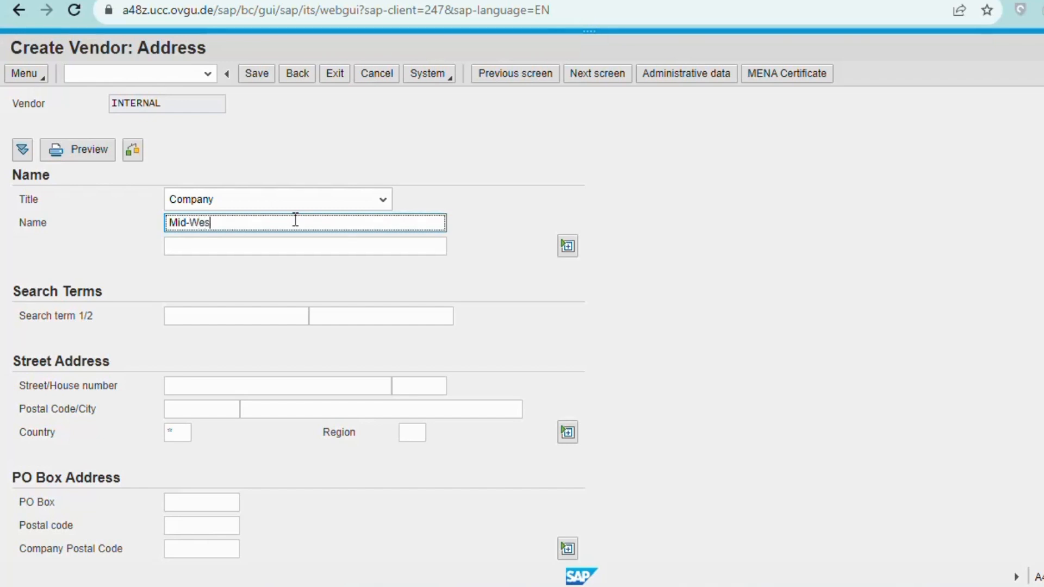
pyautogui.write('t Supply')
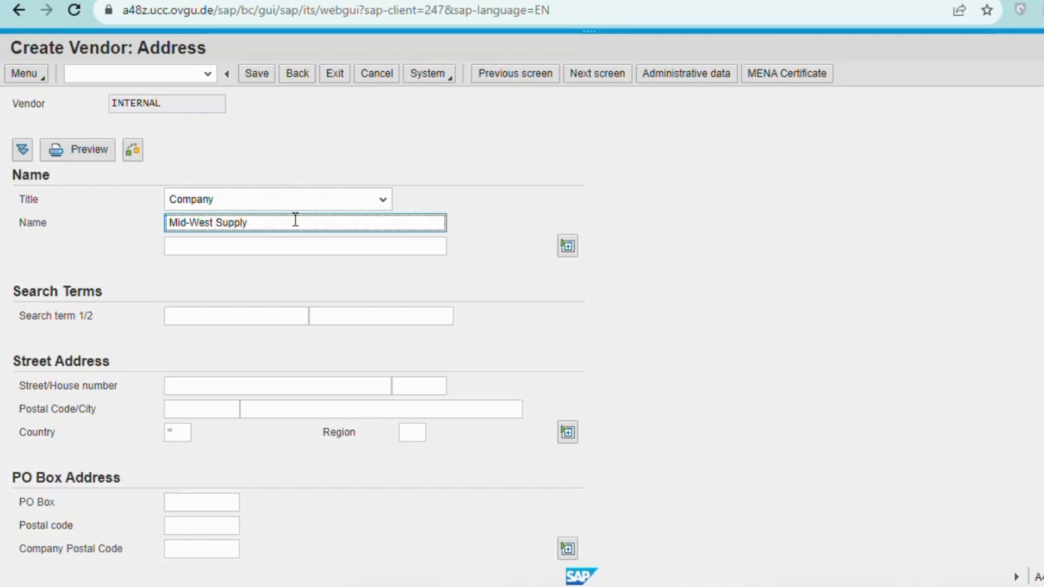
pyautogui.click(215, 316)
pyautogui.write('110')
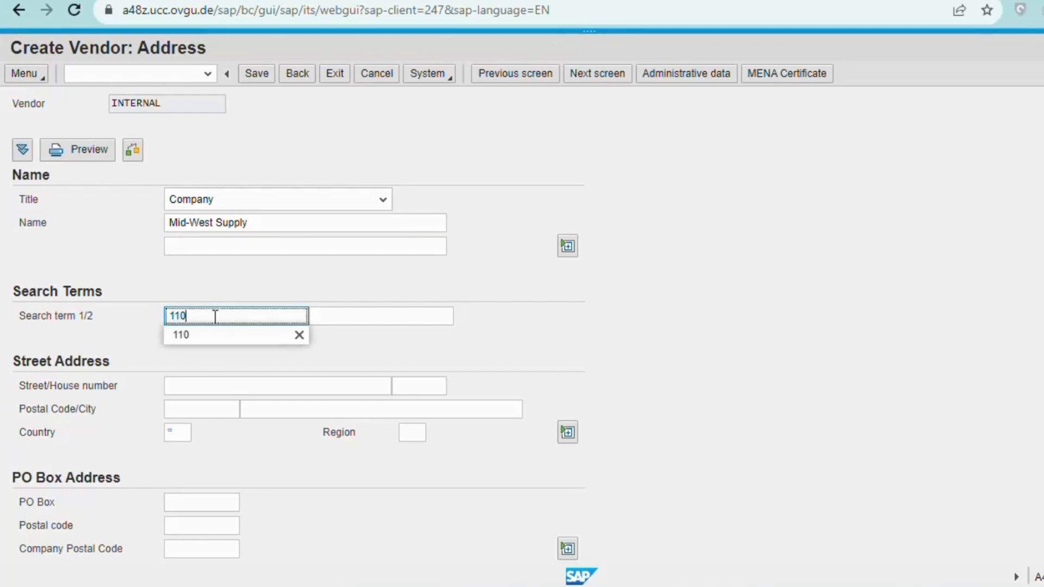
pyautogui.click(202, 336)
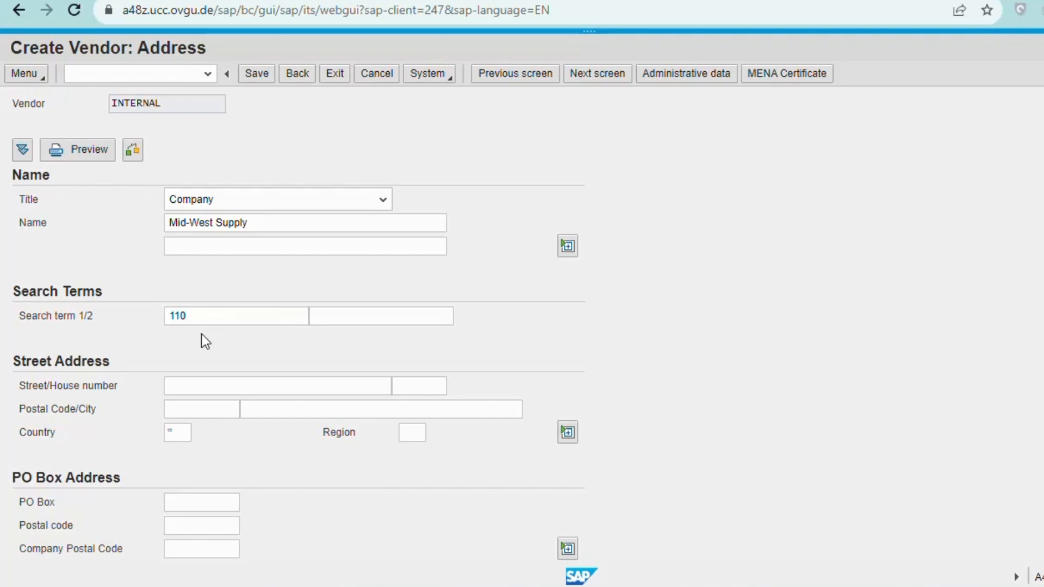
pyautogui.click(170, 409)
pyautogui.click(183, 390)
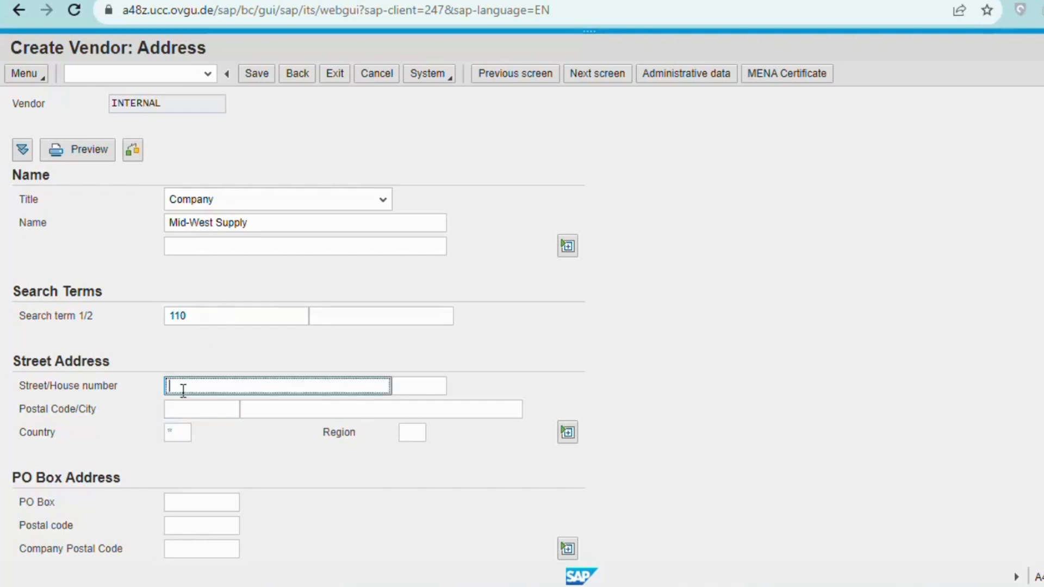
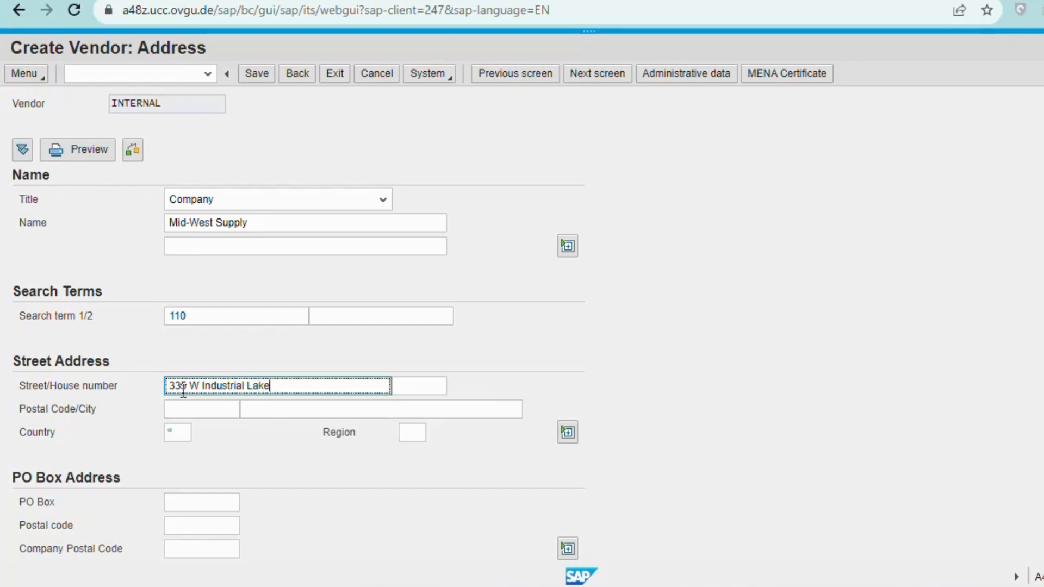
# Enter the vendor's street and house number, postal code and city.
pyautogui.press('BackSpace')
pyautogui.press('BackSpace')
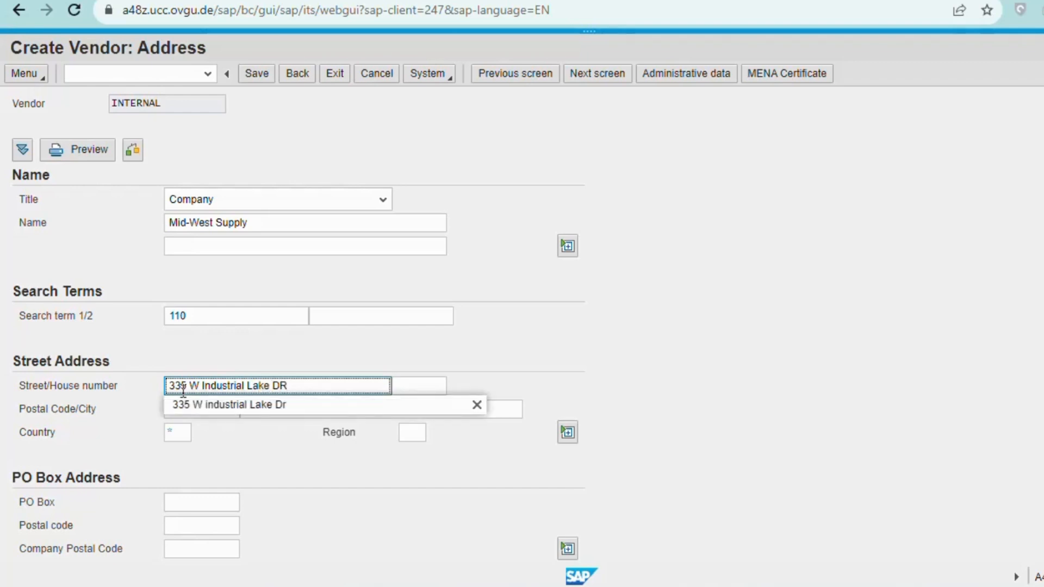
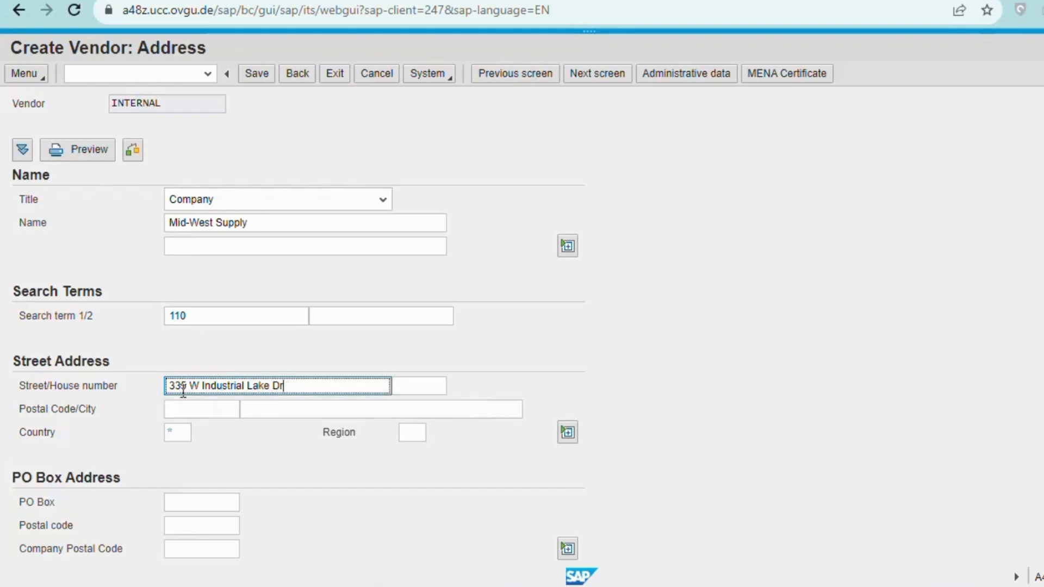
pyautogui.click(285, 380)
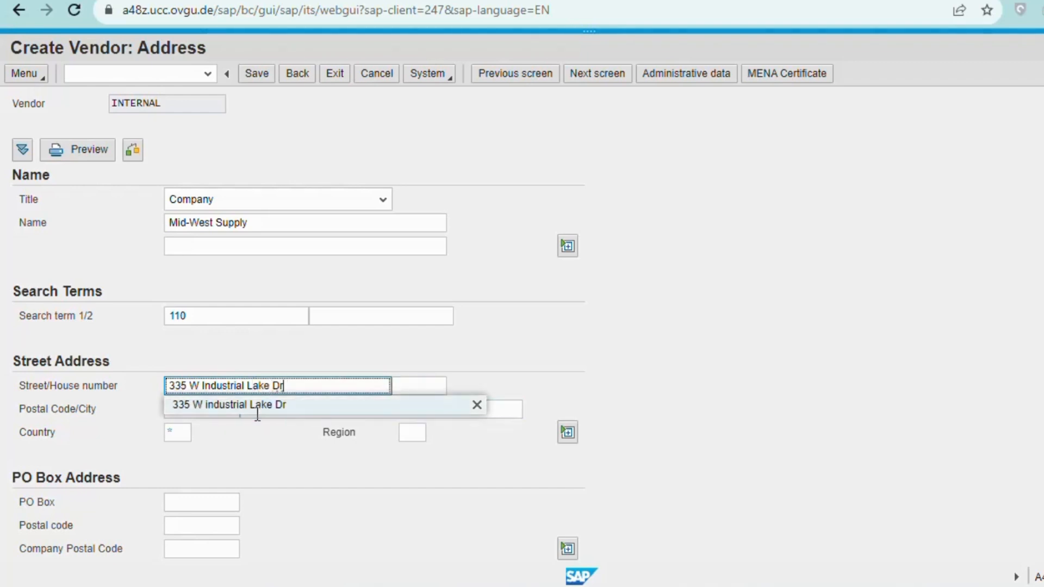
pyautogui.click(320, 412)
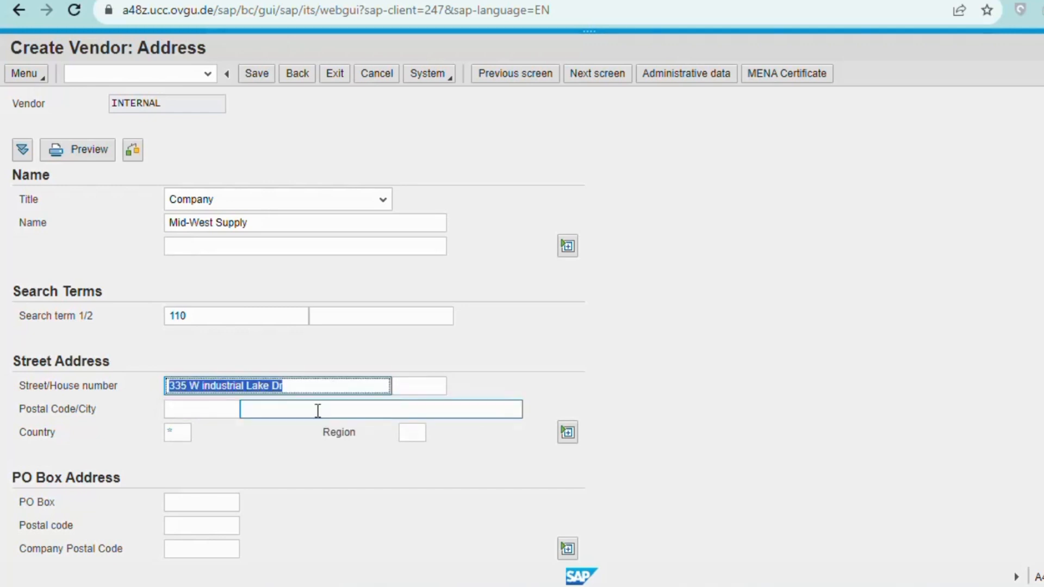
pyautogui.click(200, 403)
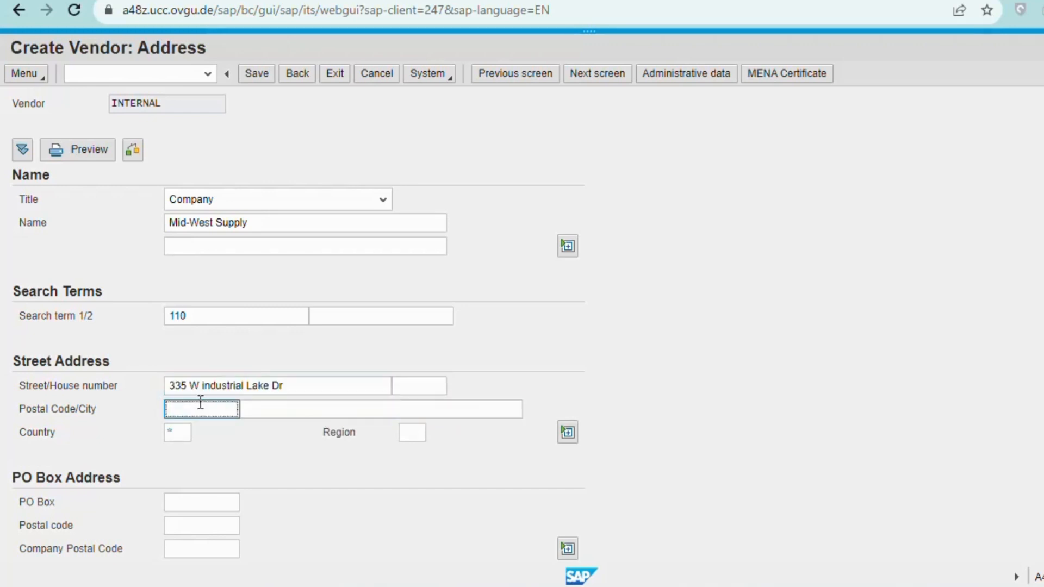
pyautogui.write('68528')
pyautogui.click(248, 409)
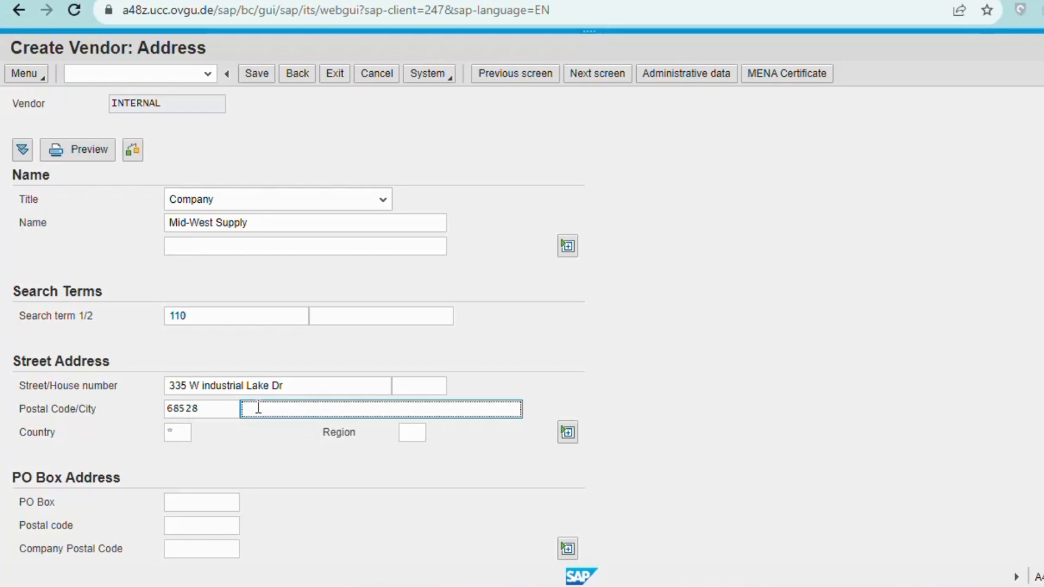
pyautogui.write('Linco')
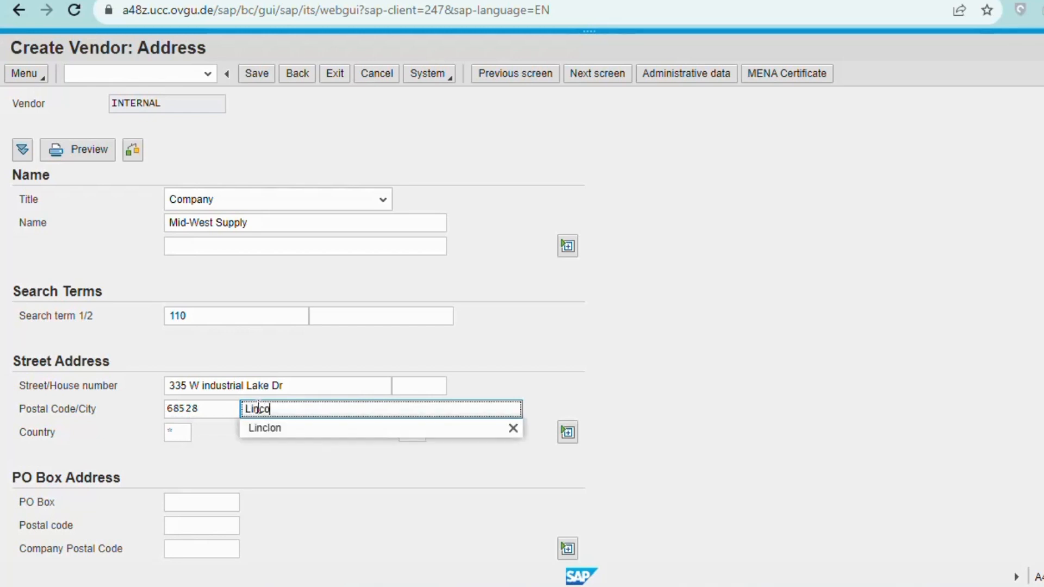
pyautogui.write('ln')
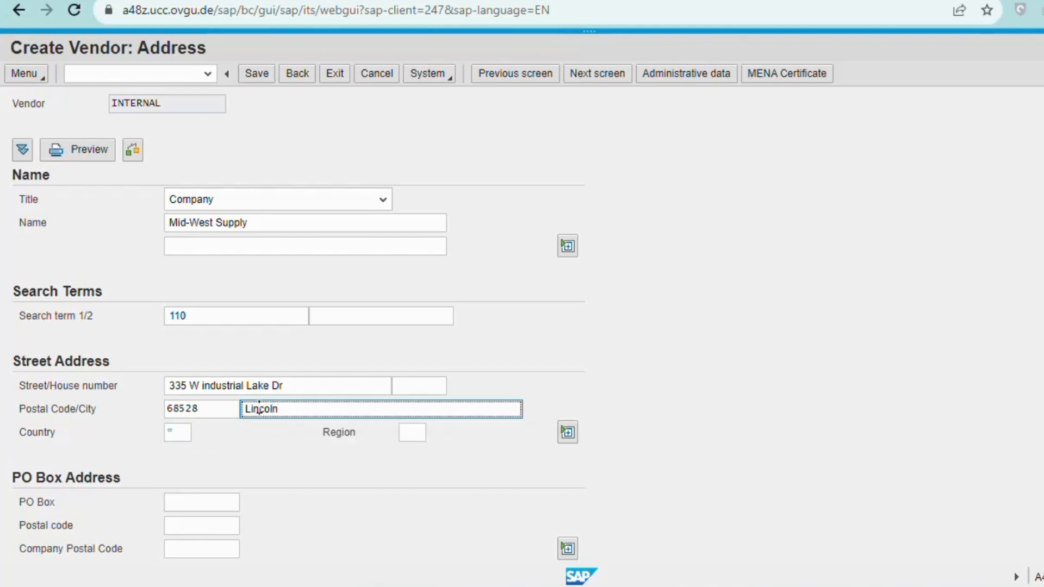
# Set the vendor's country to US and region to NE (Nebraska).
pyautogui.click(185, 432)
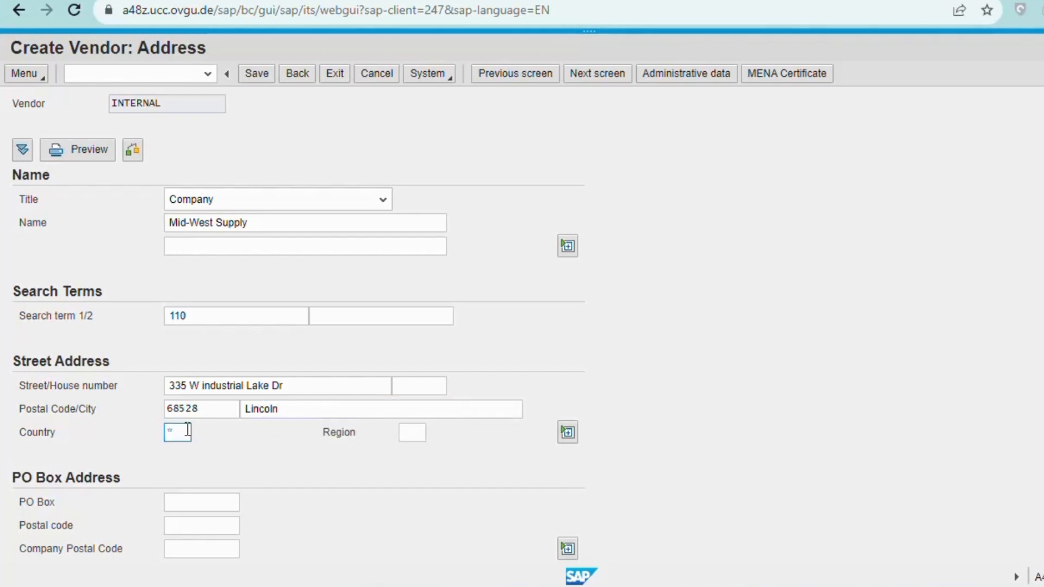
pyautogui.write('US')
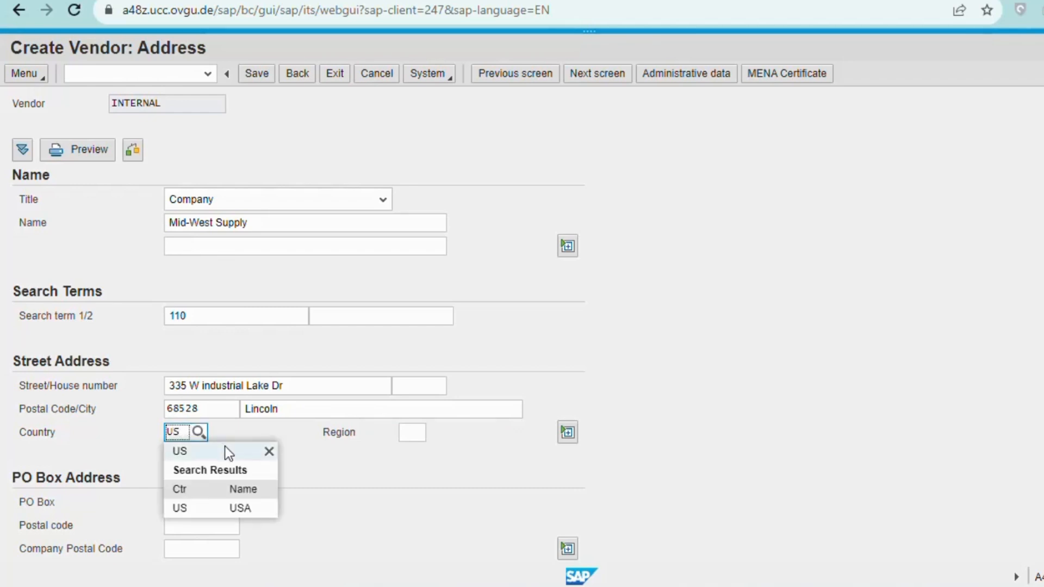
pyautogui.click(194, 506)
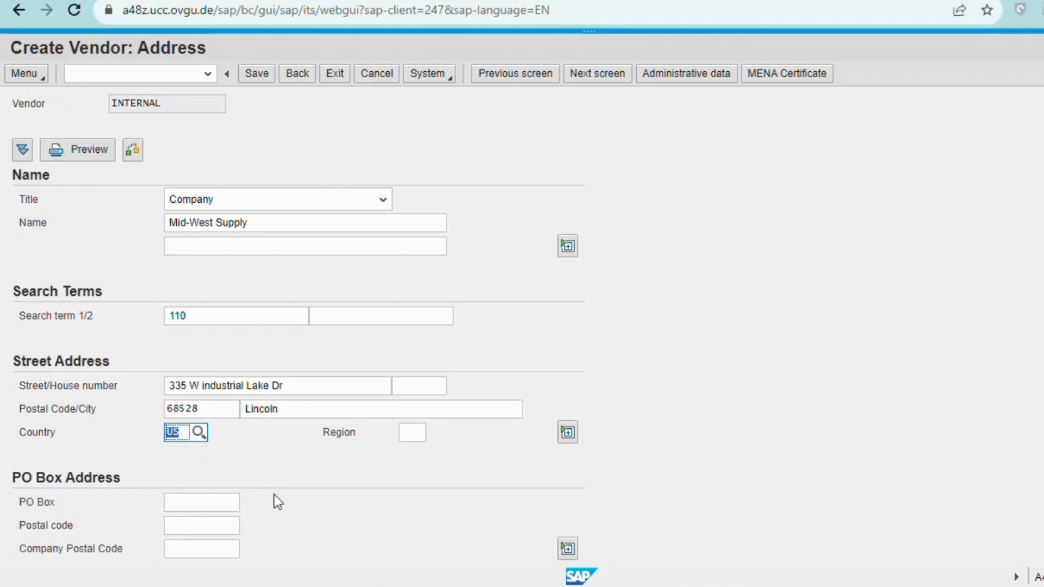
pyautogui.click(409, 519)
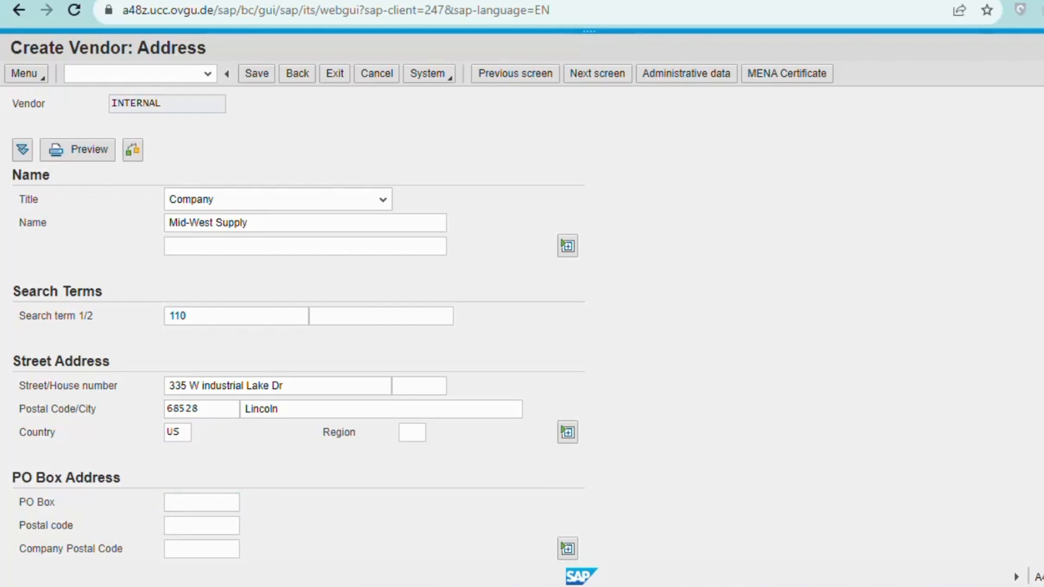
pyautogui.scroll(-4, 298, 326)
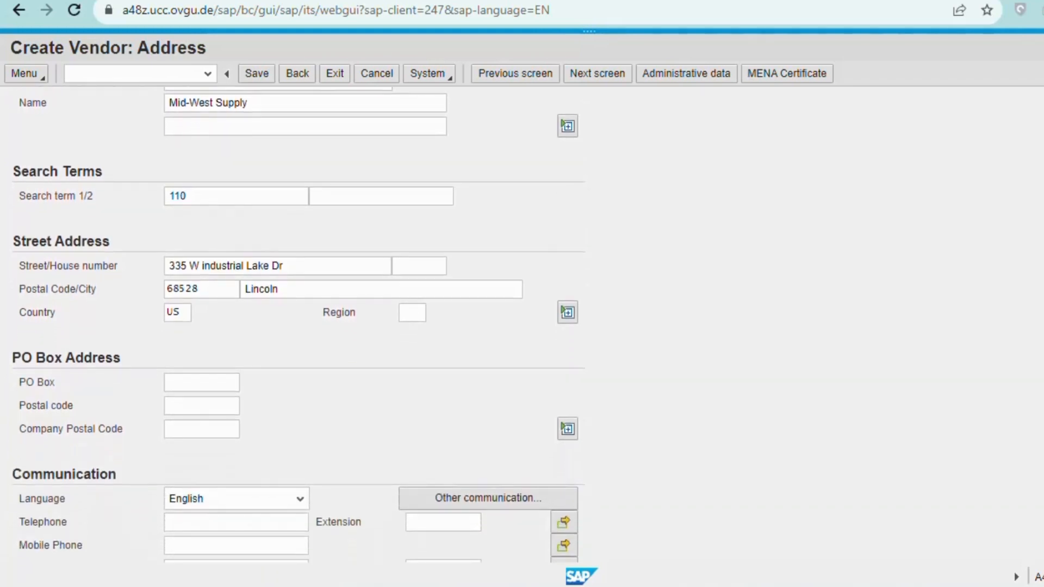
pyautogui.scroll(-1, 299, 325)
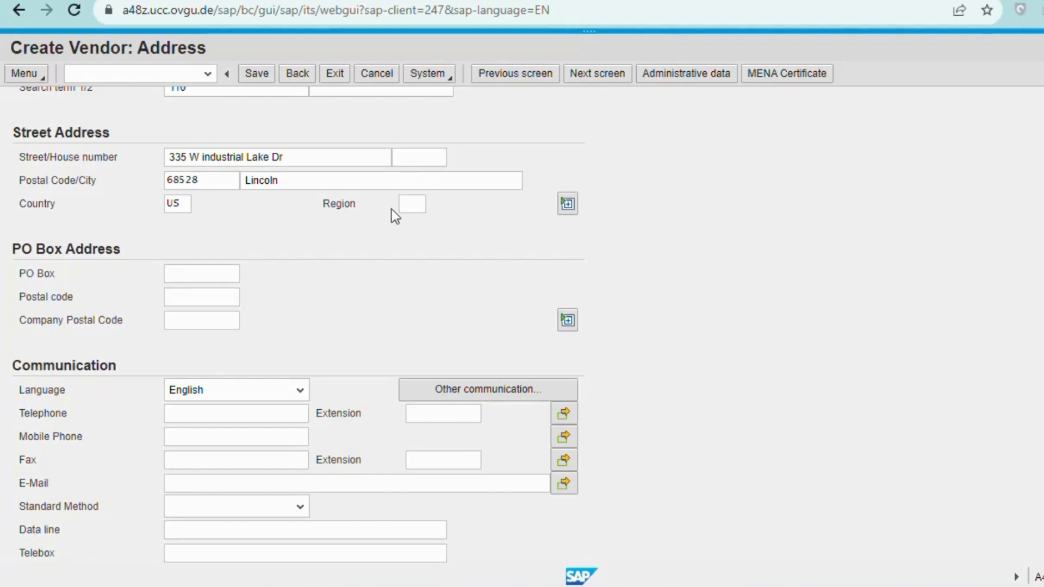
pyautogui.click(405, 204)
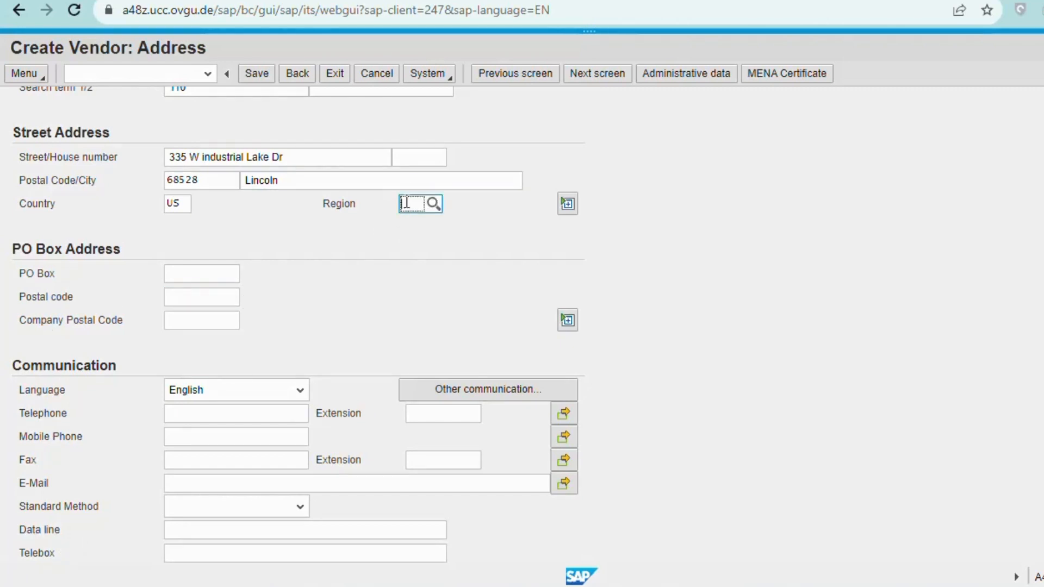
pyautogui.write('NE')
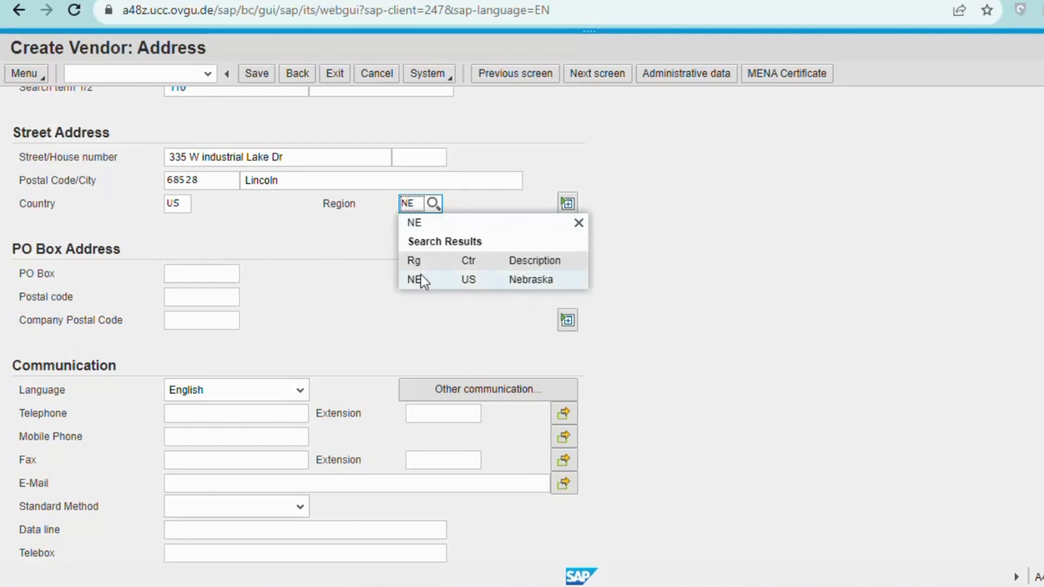
pyautogui.click(421, 275)
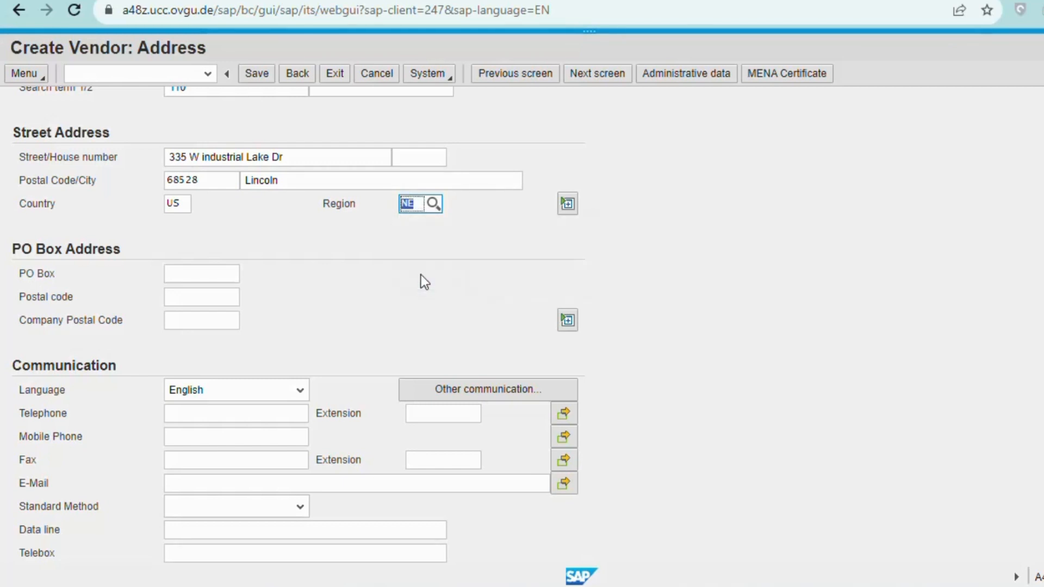
pyautogui.click(371, 328)
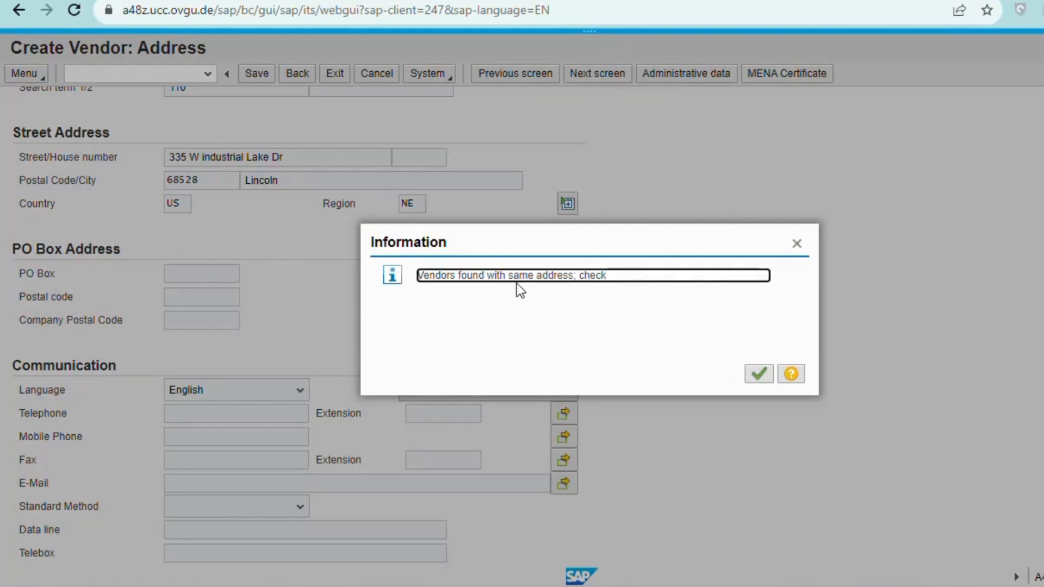
# Acknowledge the same-address warning and the duplicate vendors list to reach Control data.
pyautogui.click(753, 375)
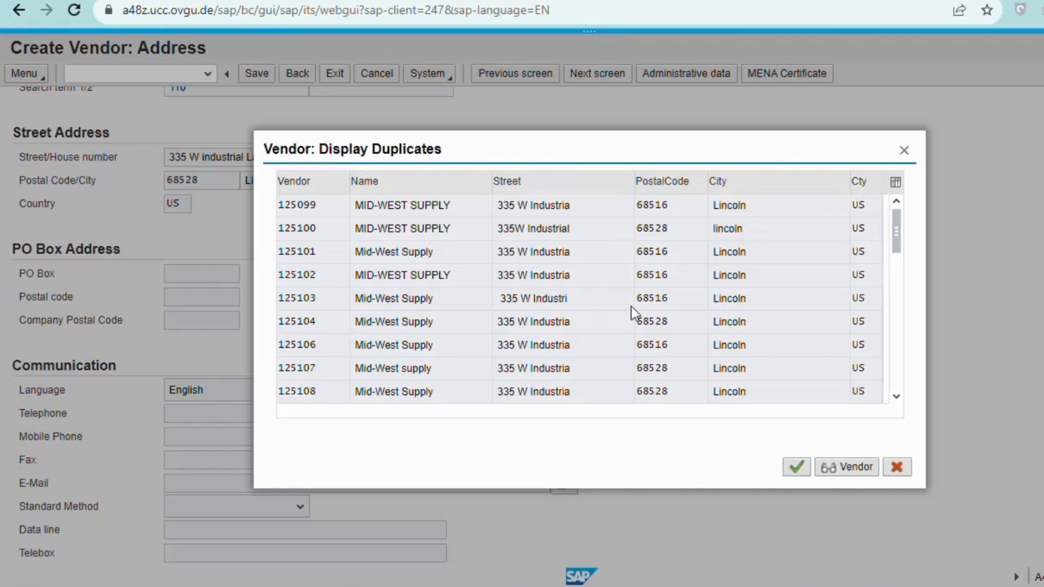
pyautogui.click(795, 469)
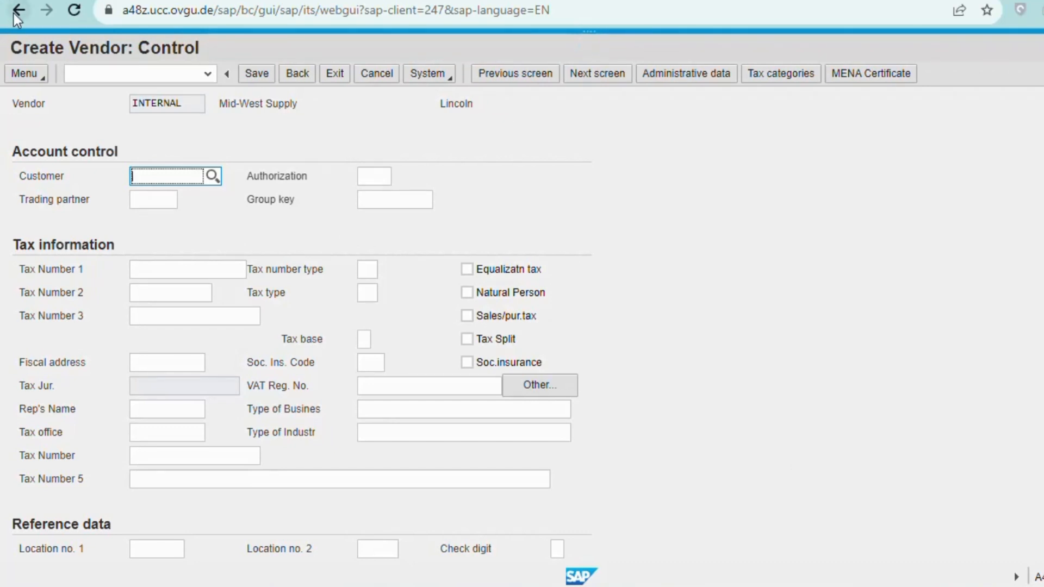
# Clear the stray Customer entry, put the vendor's tax number in Tax Number 2, and continue.
pyautogui.click(136, 291)
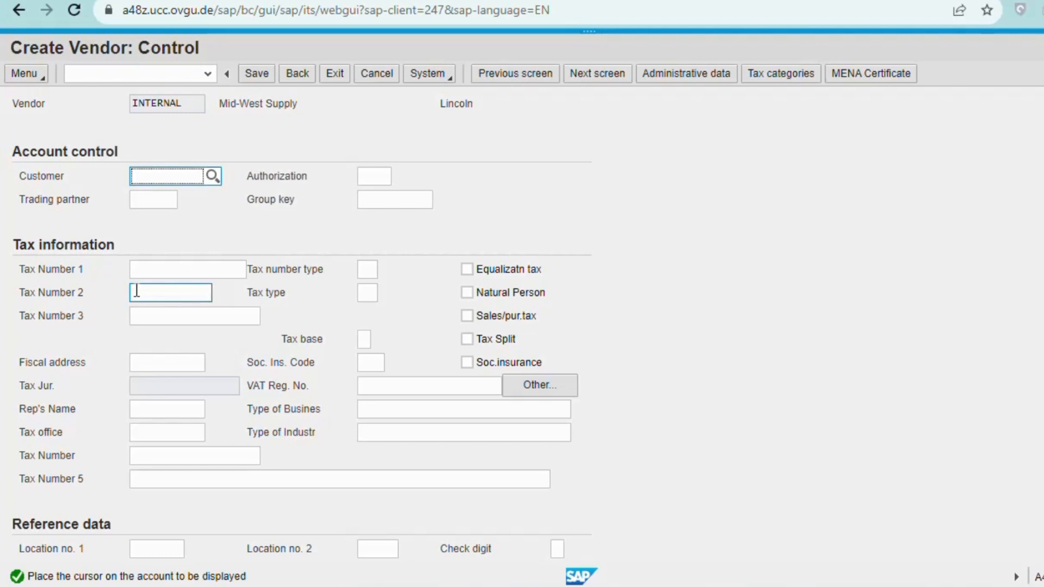
pyautogui.write('12-3456')
pyautogui.press('BackSpace')
pyautogui.press('BackSpace')
pyautogui.press('BackSpace')
pyautogui.press('BackSpace')
pyautogui.press('BackSpace')
pyautogui.press('BackSpace')
pyautogui.press('BackSpace')
pyautogui.click(136, 291)
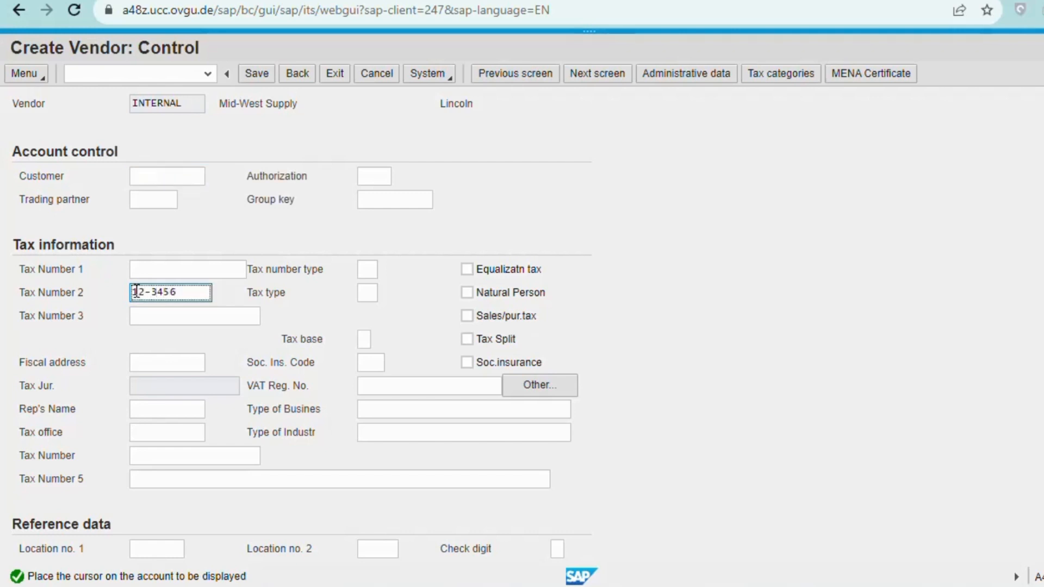
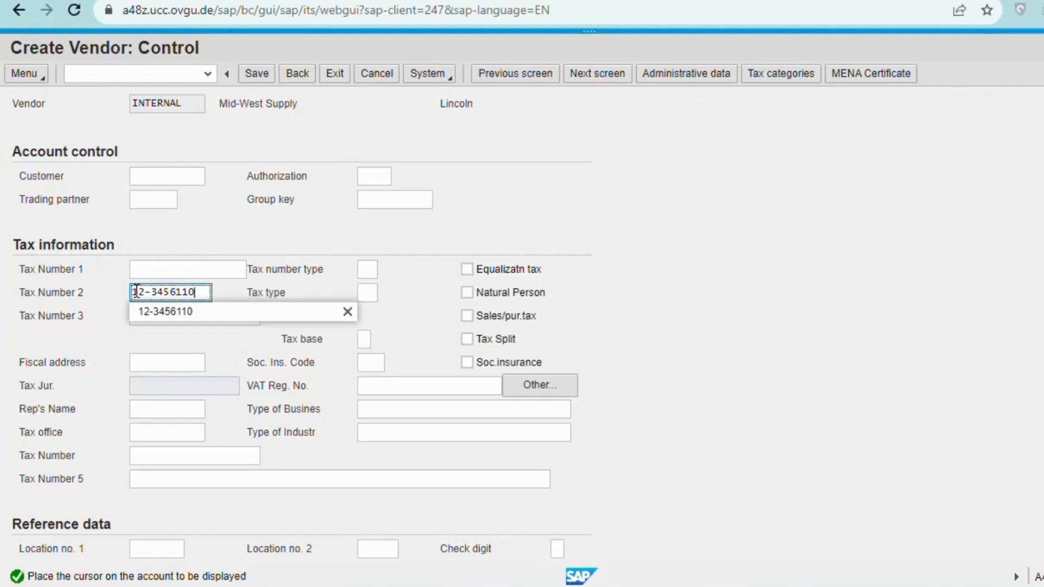
pyautogui.click(157, 309)
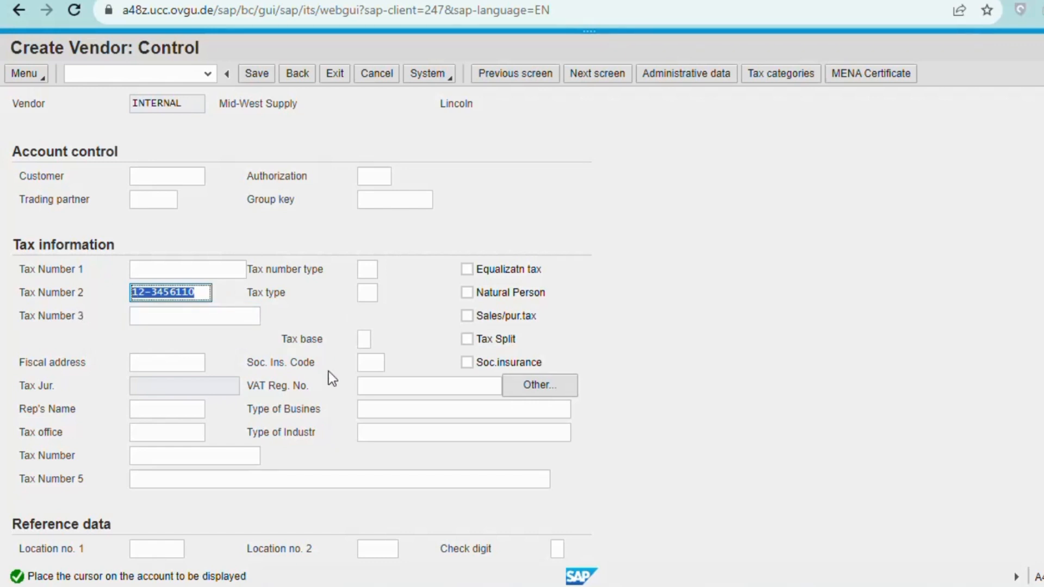
pyautogui.click(723, 261)
pyautogui.press('Return')
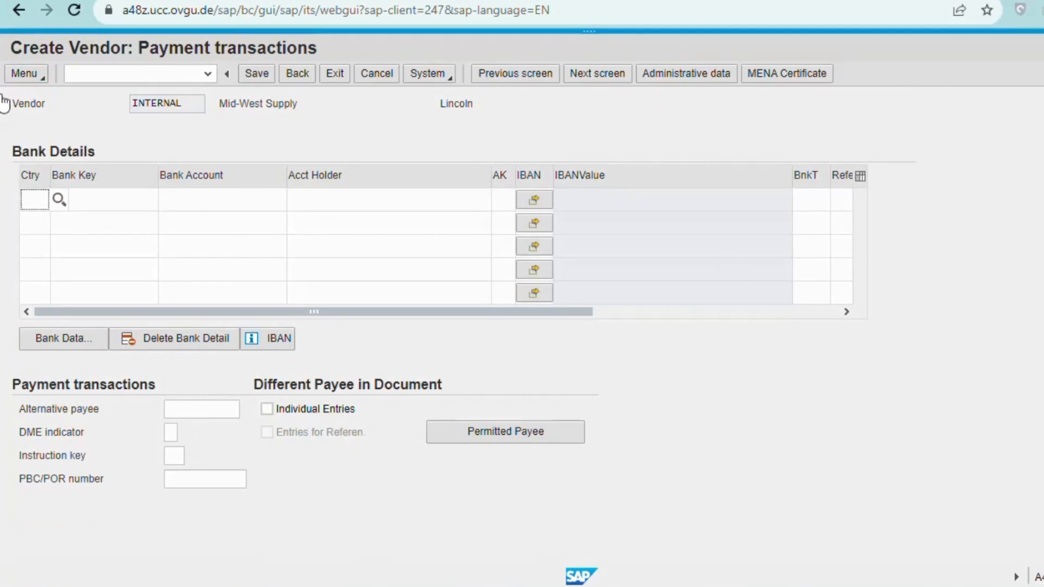
# Select reconciliation account 300000 (Payables-Trade Accounts) and continue to payment transactions.
pyautogui.press('Return')
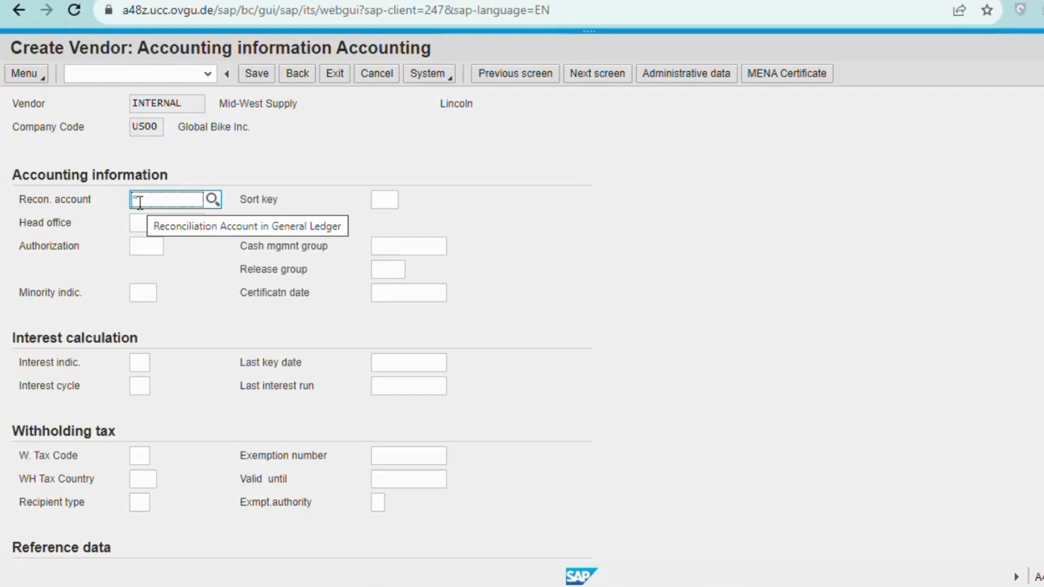
pyautogui.write('300000')
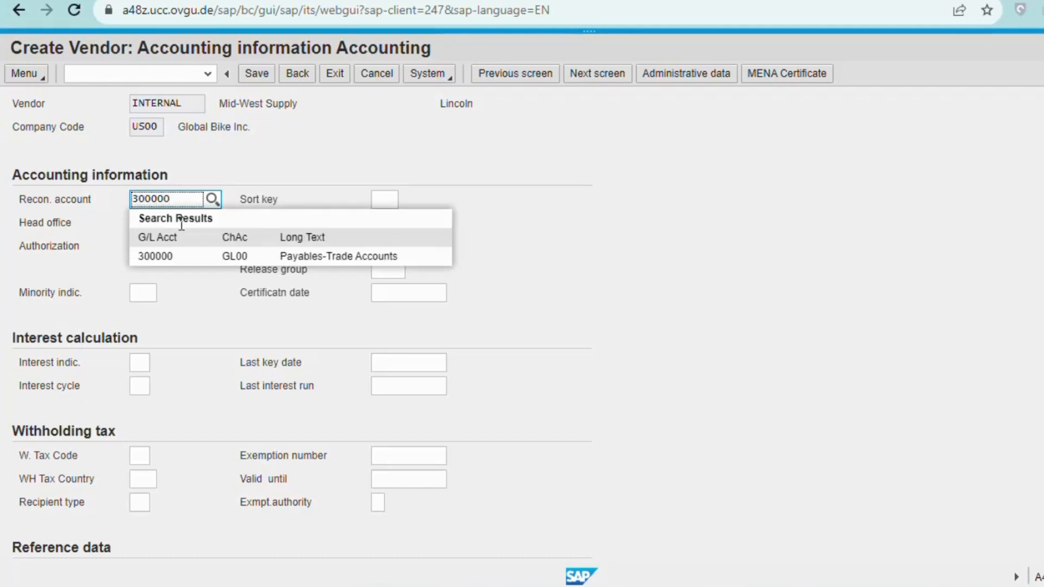
pyautogui.click(185, 256)
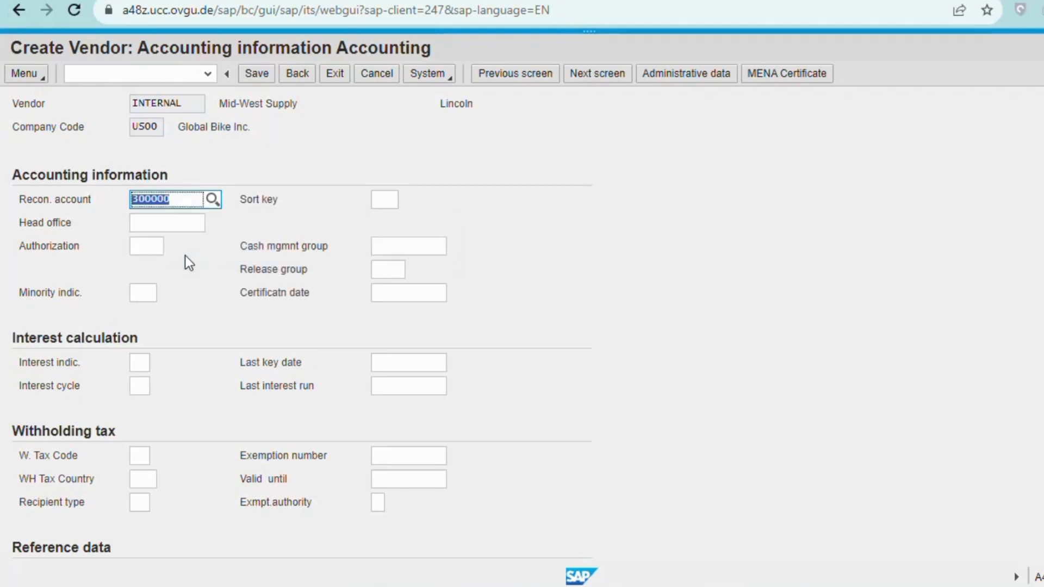
pyautogui.click(213, 200)
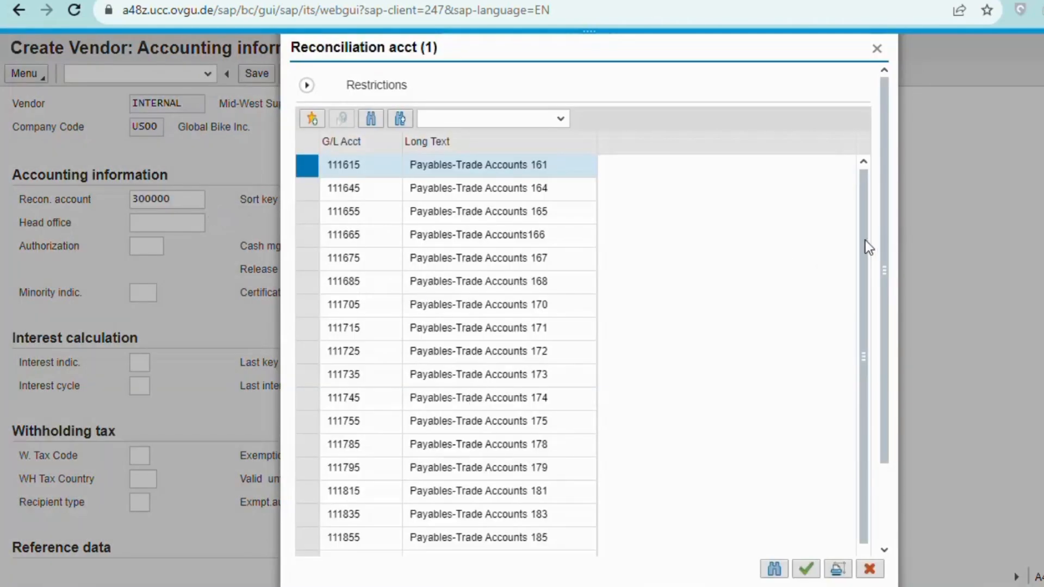
pyautogui.moveTo(865, 241); pyautogui.dragTo(885, 321)
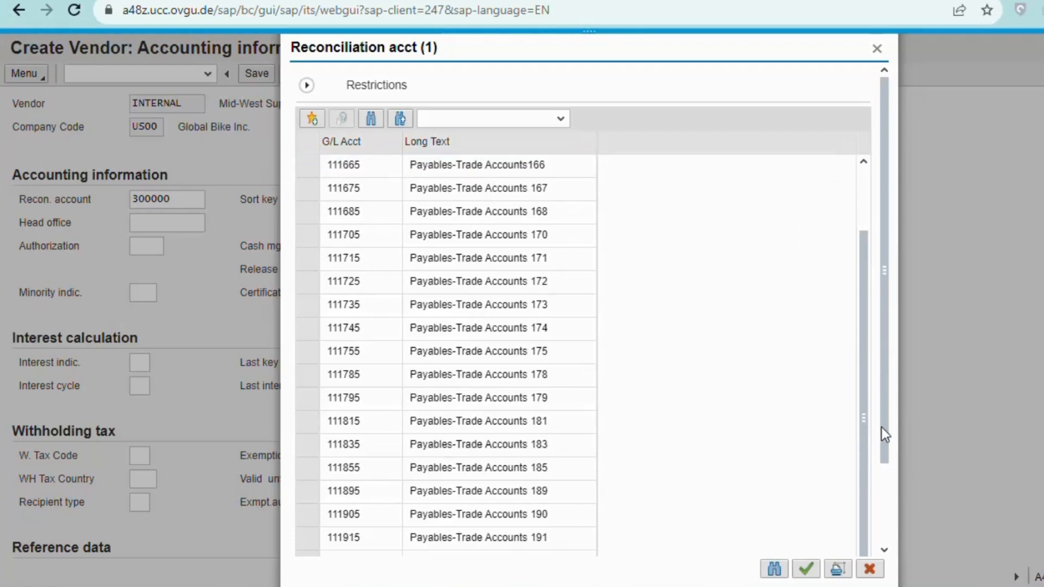
pyautogui.scroll(-2, 884, 429)
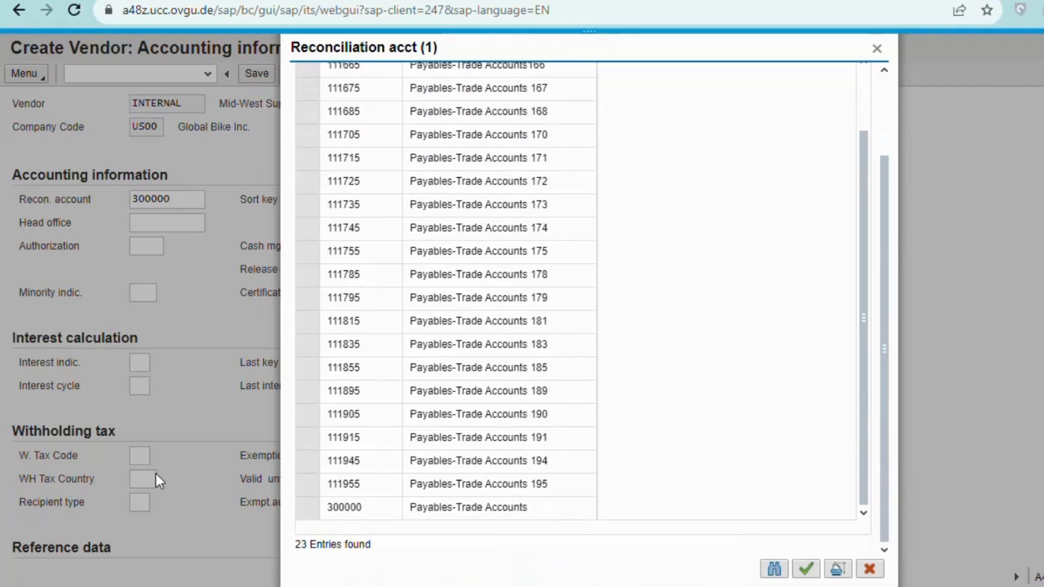
pyautogui.doubleClick(338, 507)
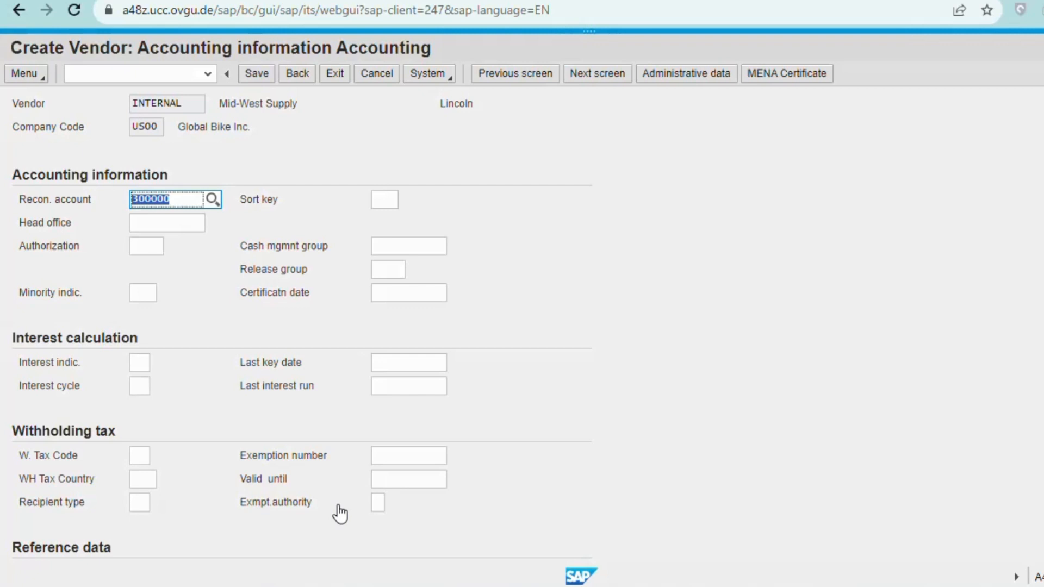
pyautogui.press('Return')
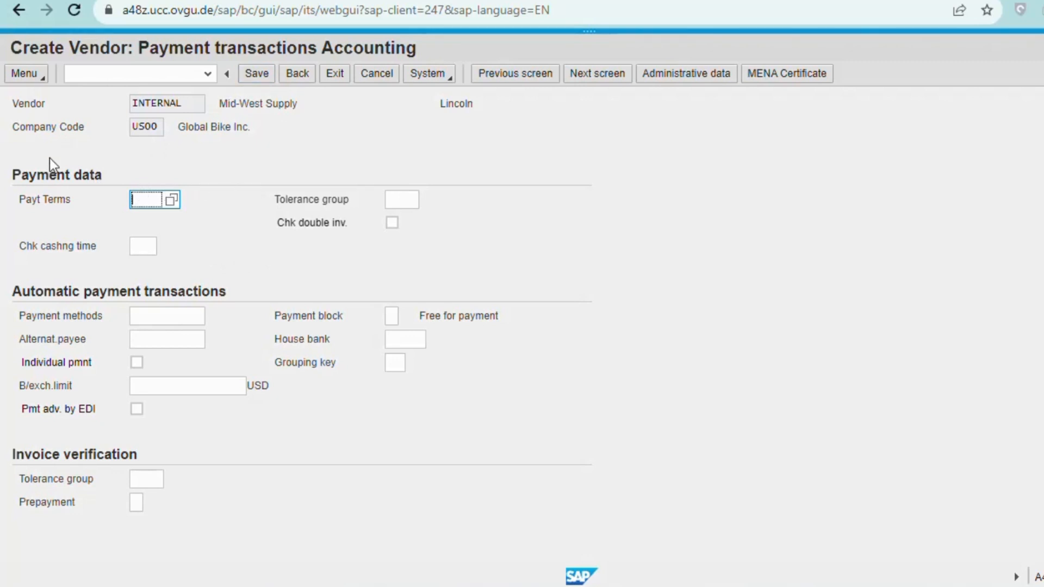
# Set payment terms 0001, tick Chk double inv., and continue to correspondence.
pyautogui.click(172, 200)
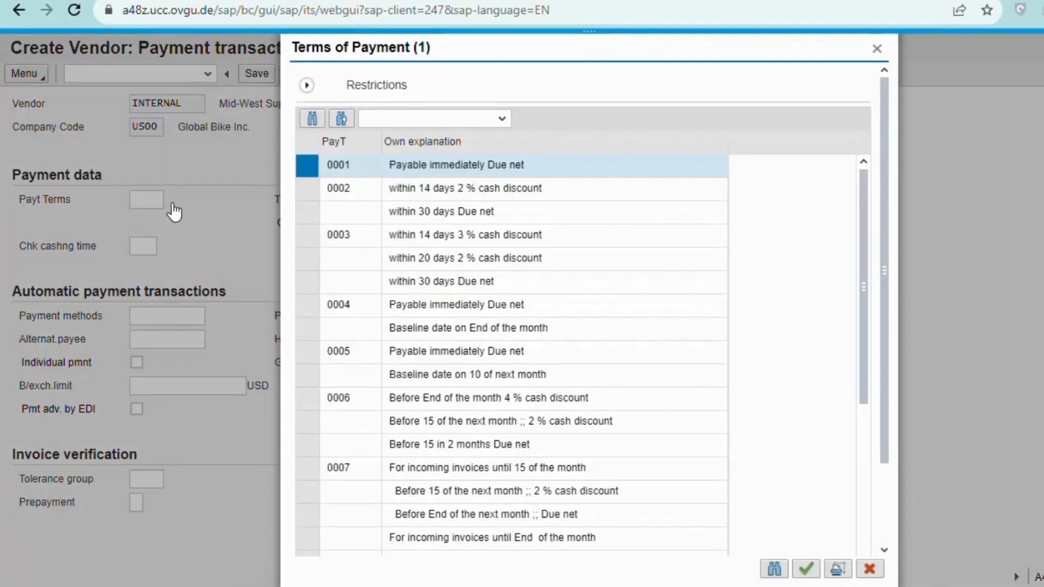
pyautogui.doubleClick(428, 168)
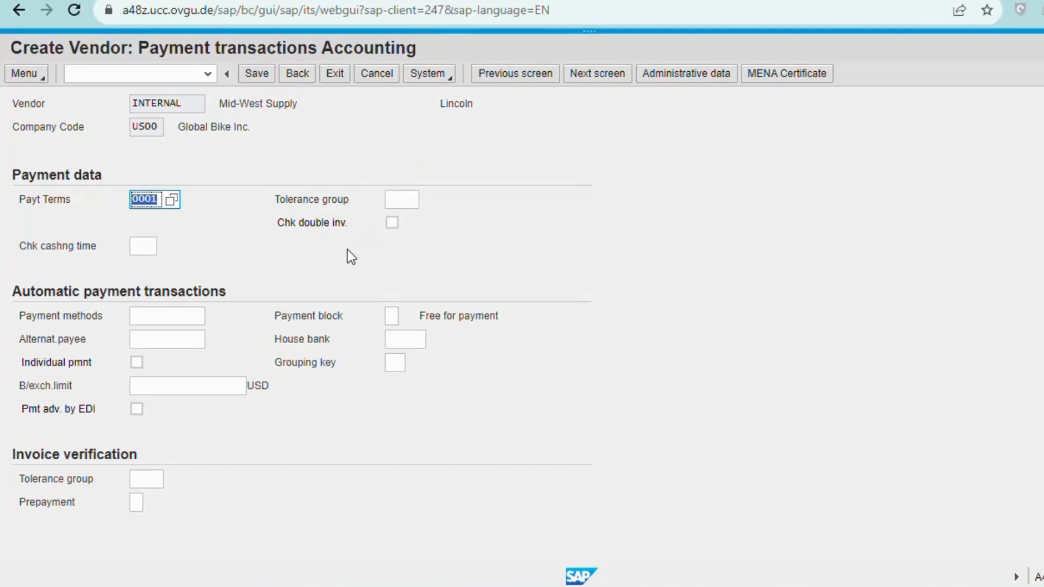
pyautogui.click(391, 223)
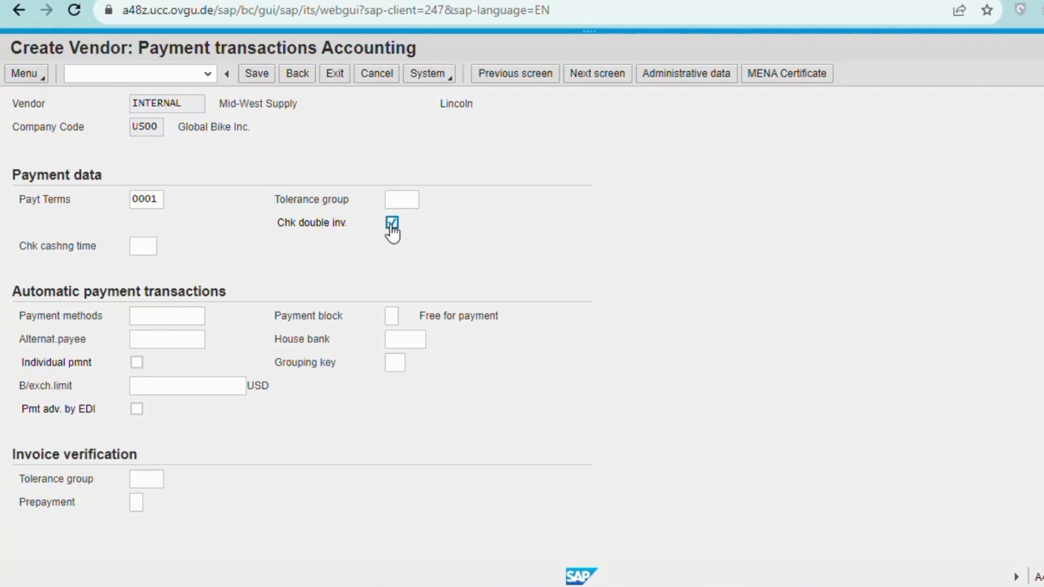
pyautogui.press('Return')
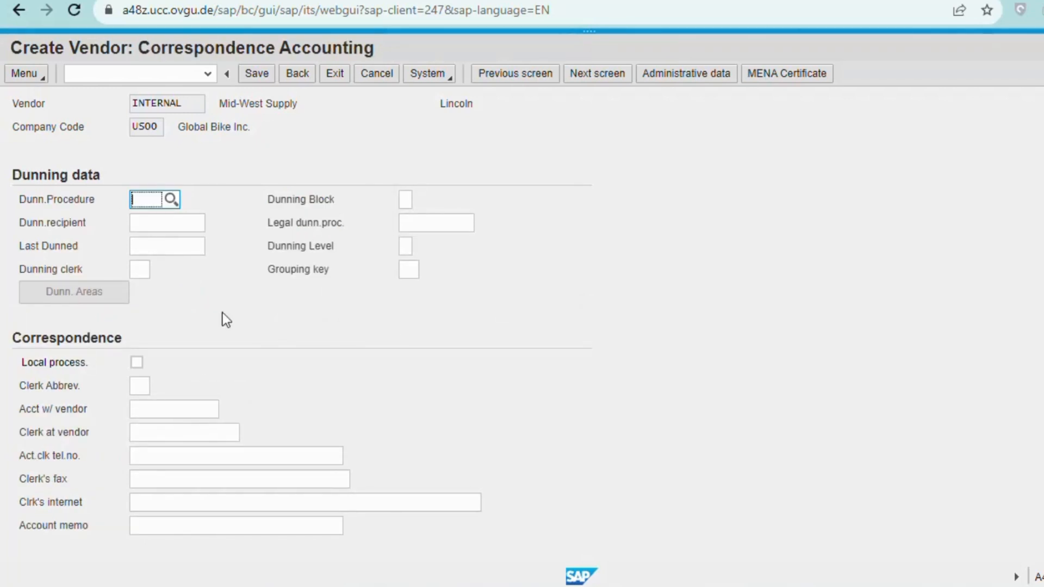
# Enter the contact clerk's name in Clerk at vendor and continue to purchasing data.
pyautogui.click(170, 439)
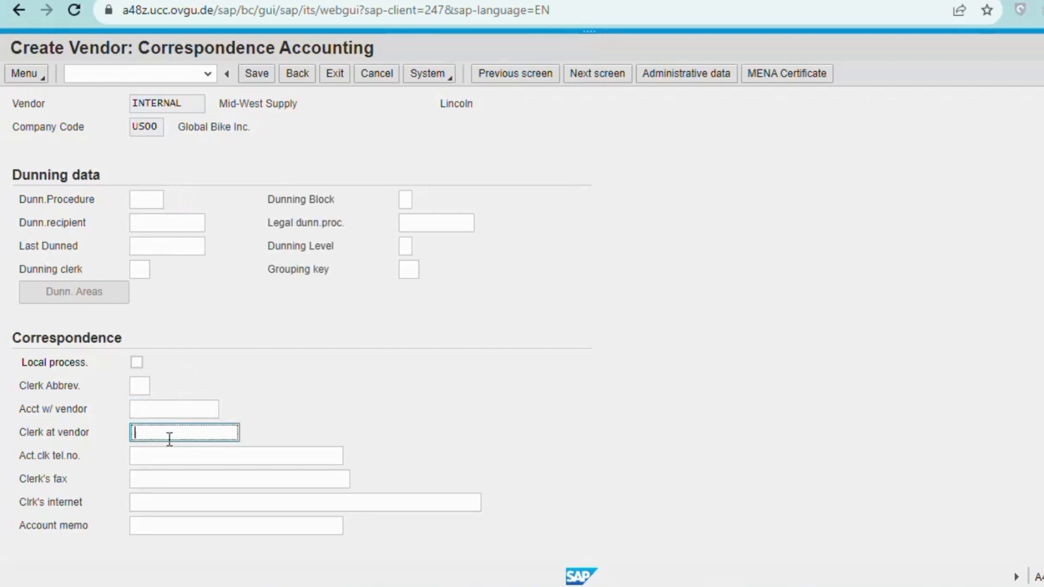
pyautogui.click(171, 449)
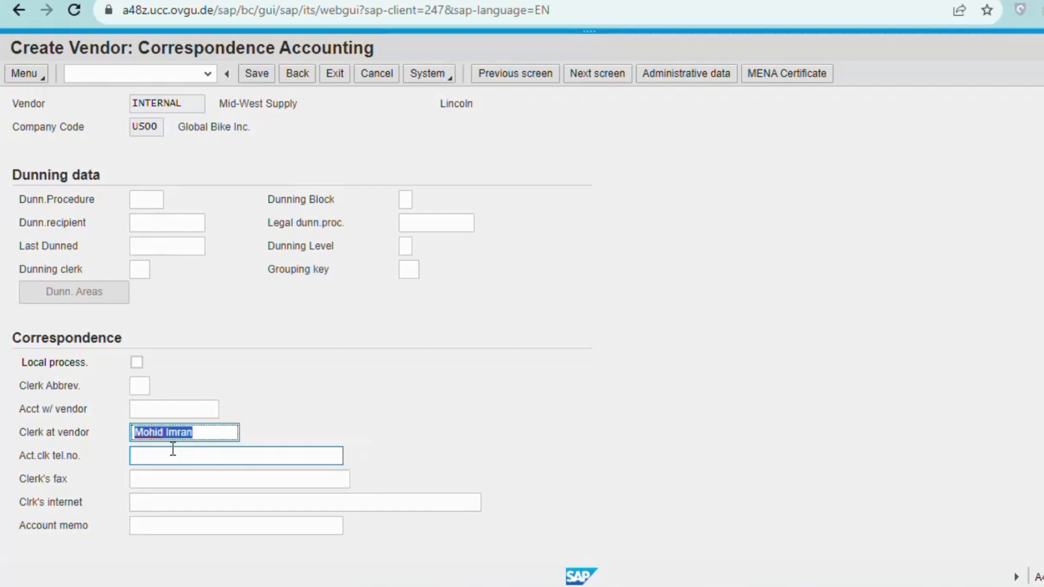
pyautogui.press('Return')
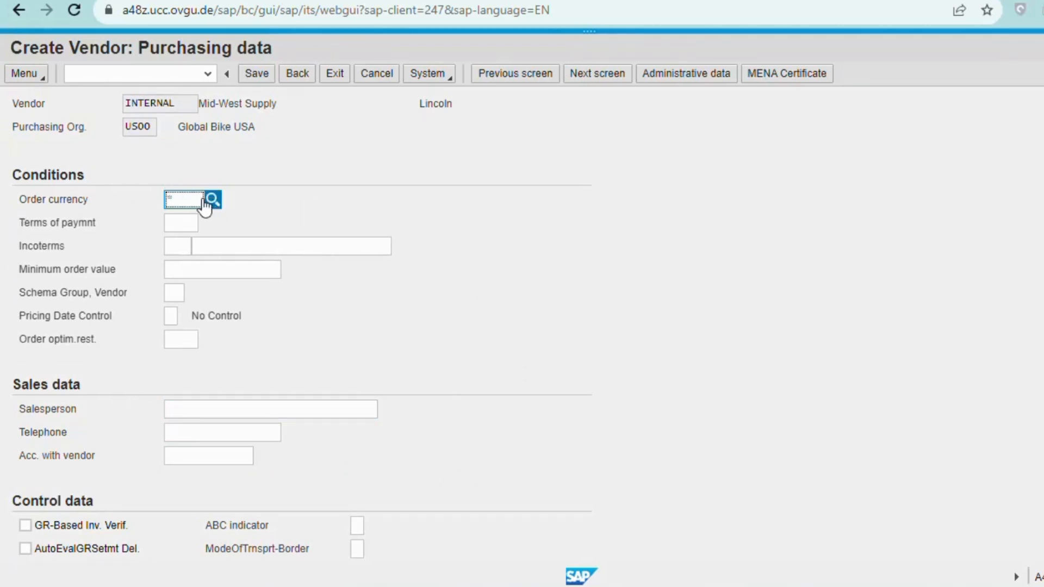
# Set order currency USD and purchasing payment terms 0001, then continue to partner functions.
pyautogui.write('USD')
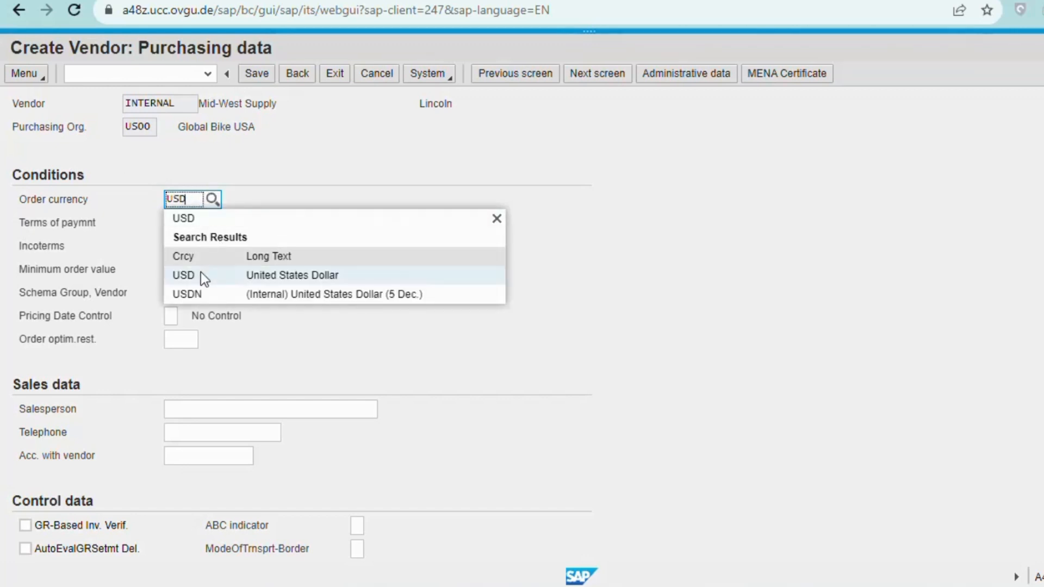
pyautogui.click(201, 272)
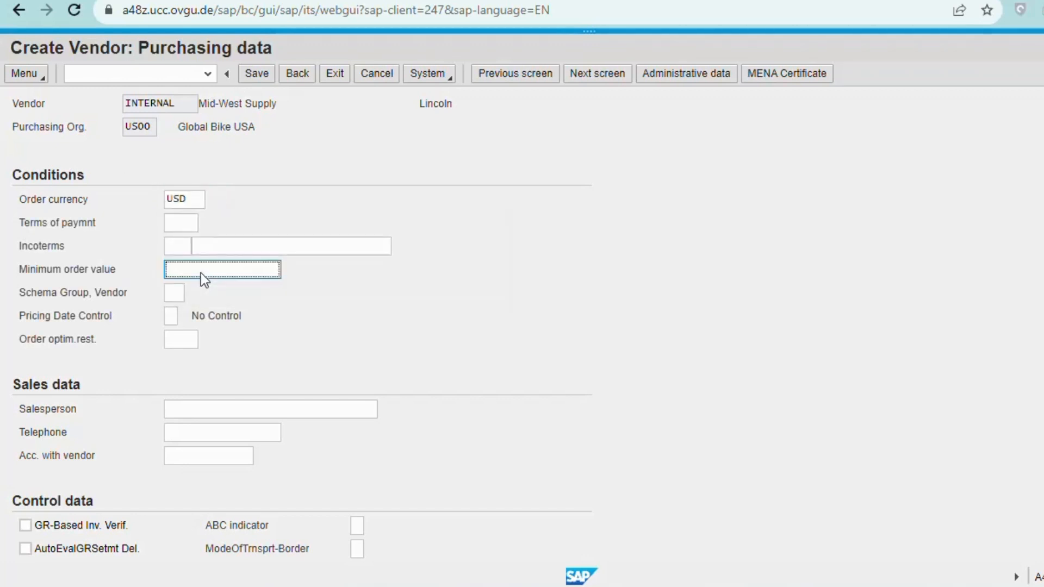
pyautogui.click(183, 223)
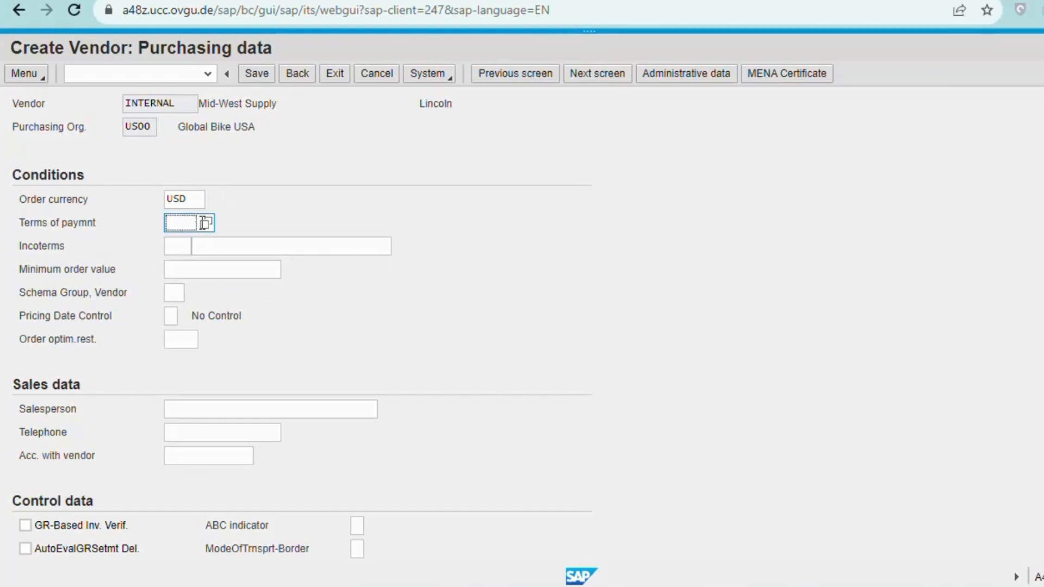
pyautogui.click(207, 224)
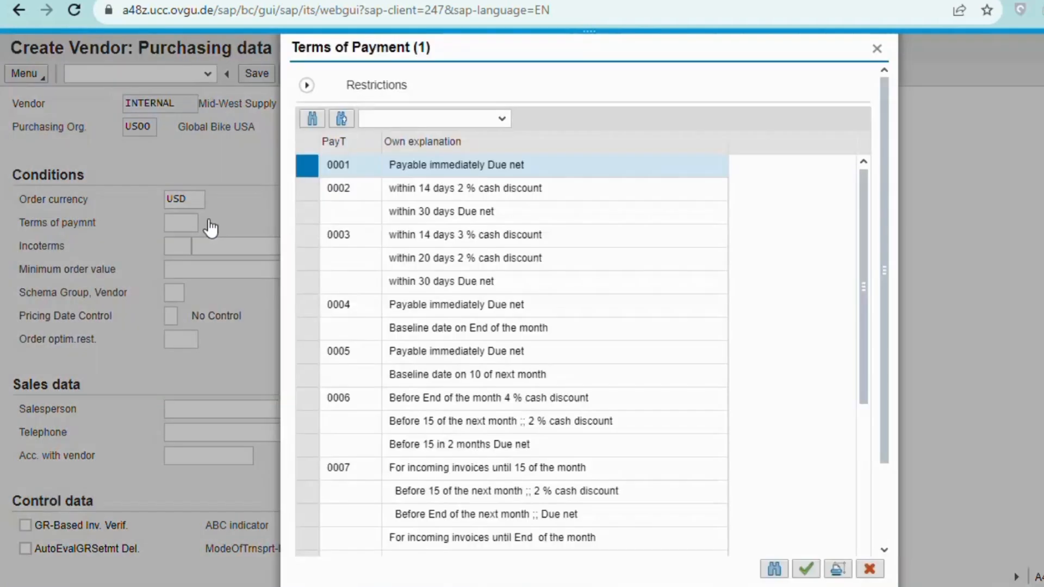
pyautogui.doubleClick(331, 169)
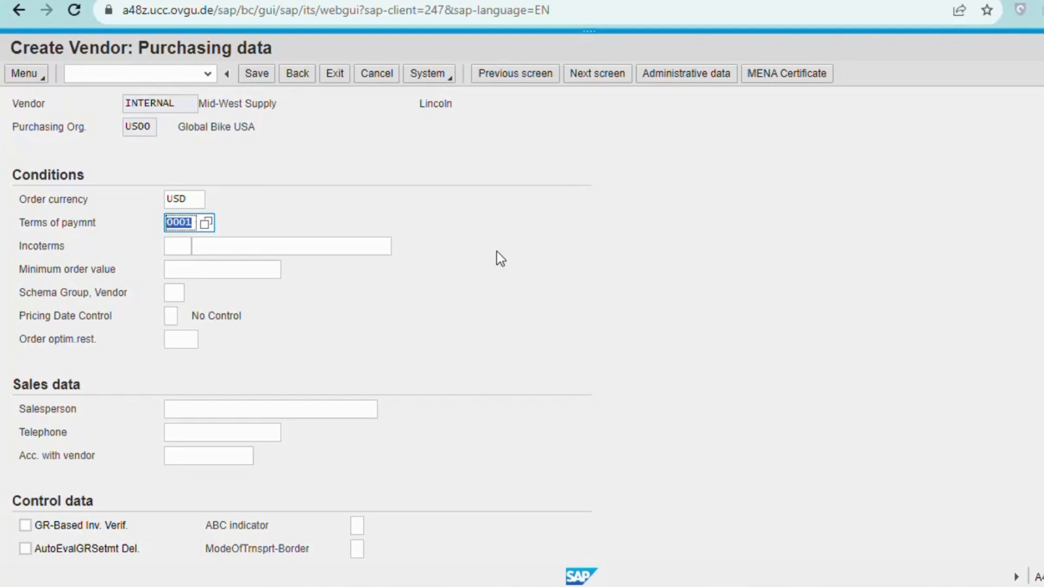
pyautogui.press('Return')
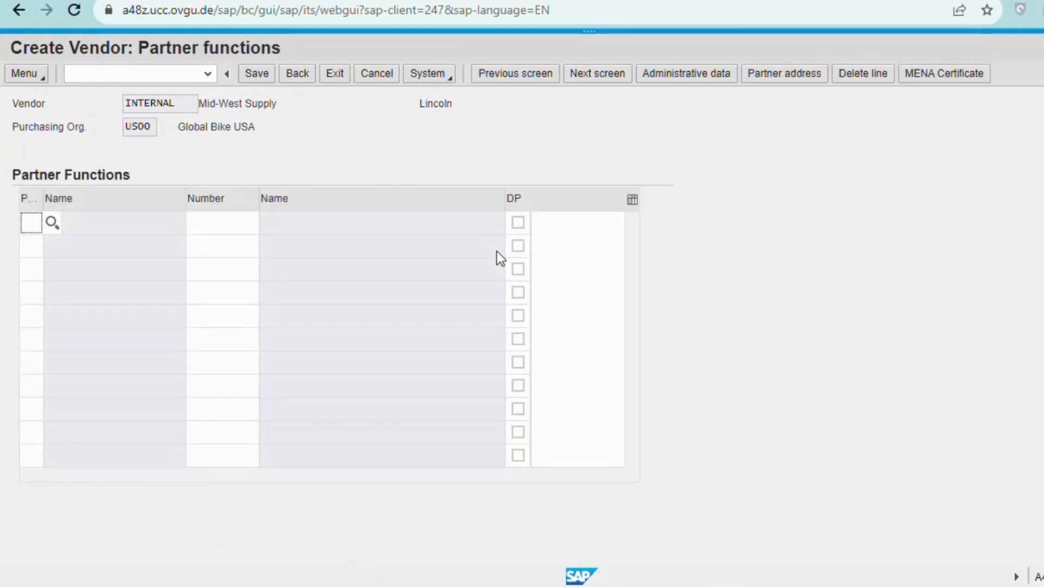
pyautogui.click(263, 76)
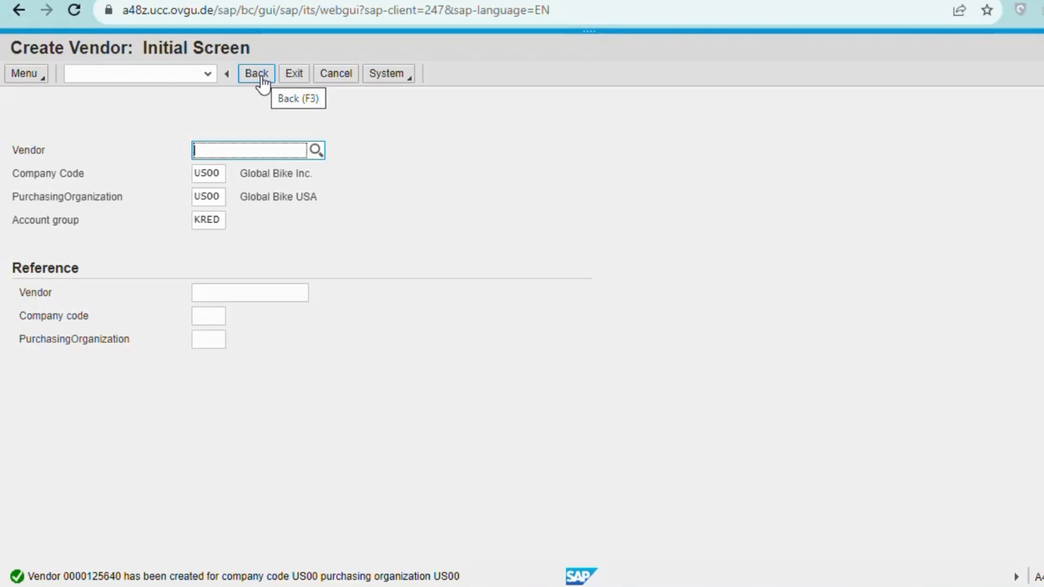
pyautogui.click(299, 76)
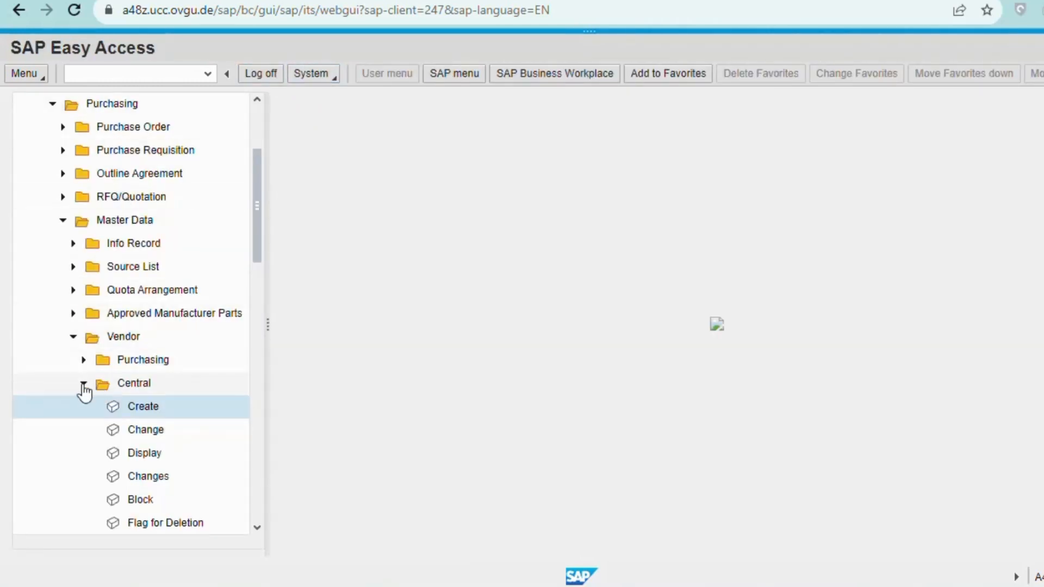
pyautogui.click(84, 387)
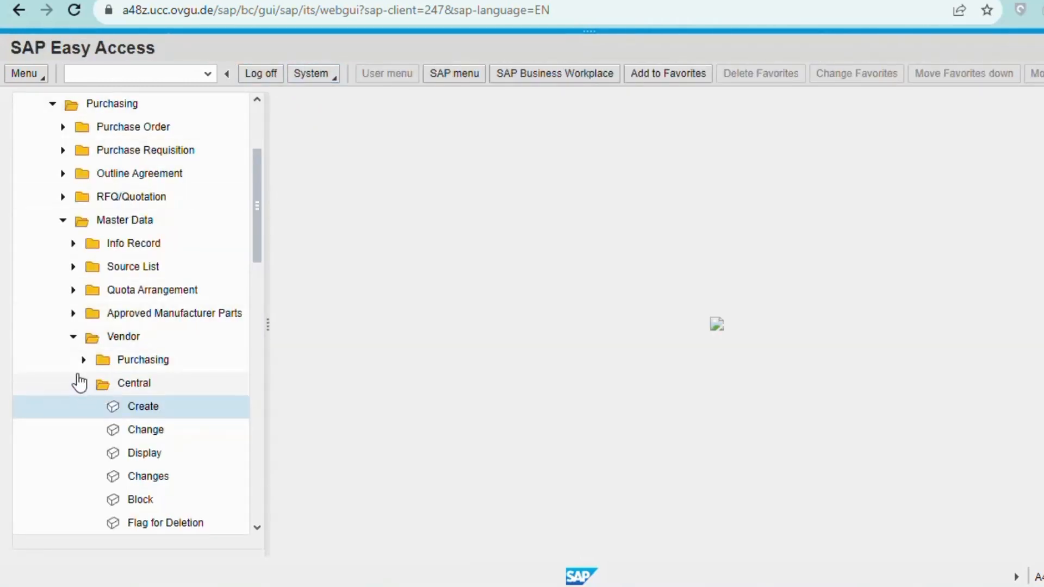
# Collapse the Vendor and purchasing Master Data branches and scroll back up the menu tree.
pyautogui.click(73, 339)
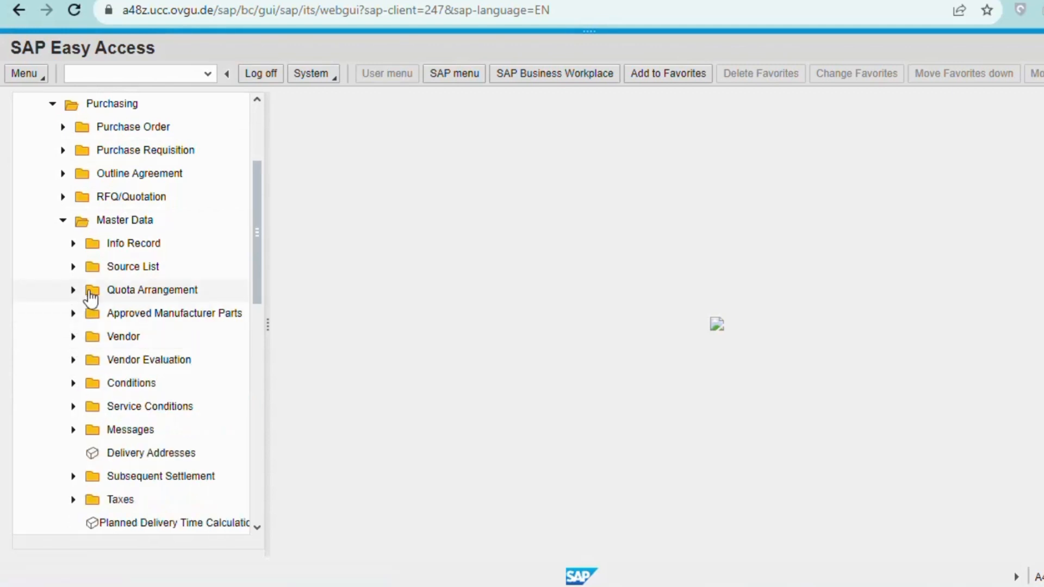
pyautogui.click(61, 223)
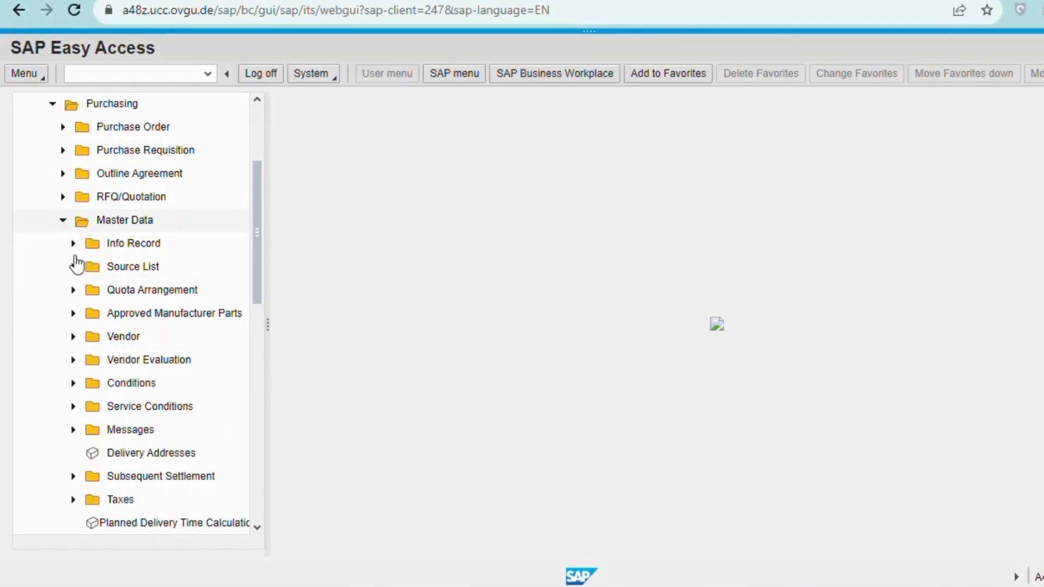
pyautogui.scroll(1, 135, 292)
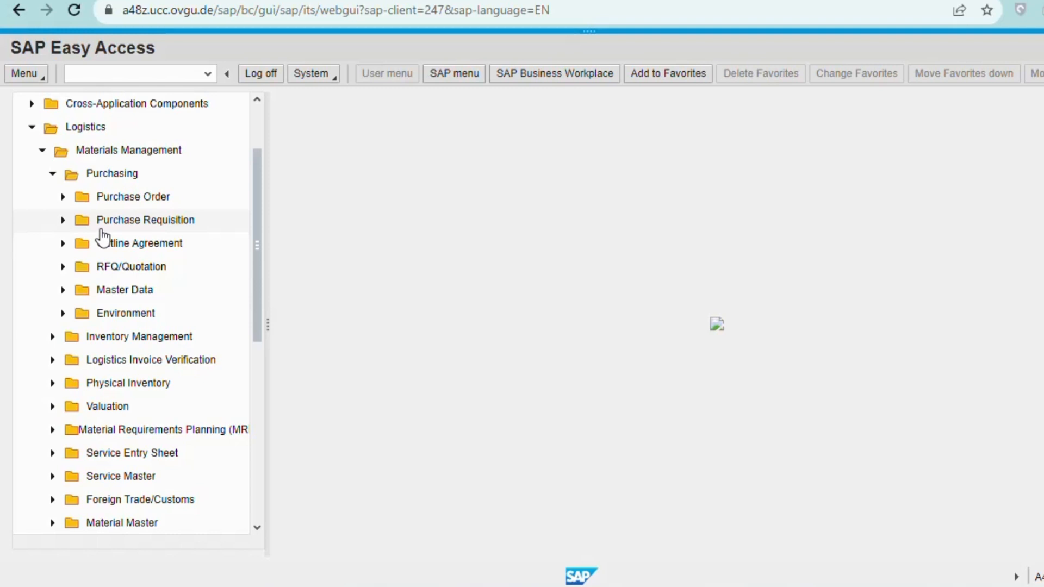
# Collapse Purchasing and expand Material Master > Material > Create (Special) to choose Trading Goods.
pyautogui.click(53, 175)
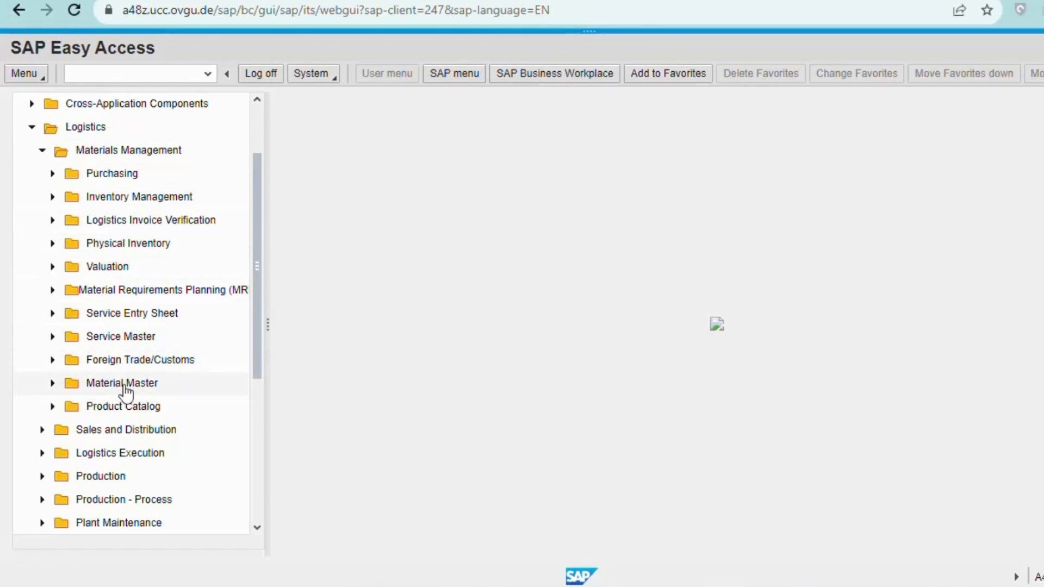
pyautogui.click(53, 385)
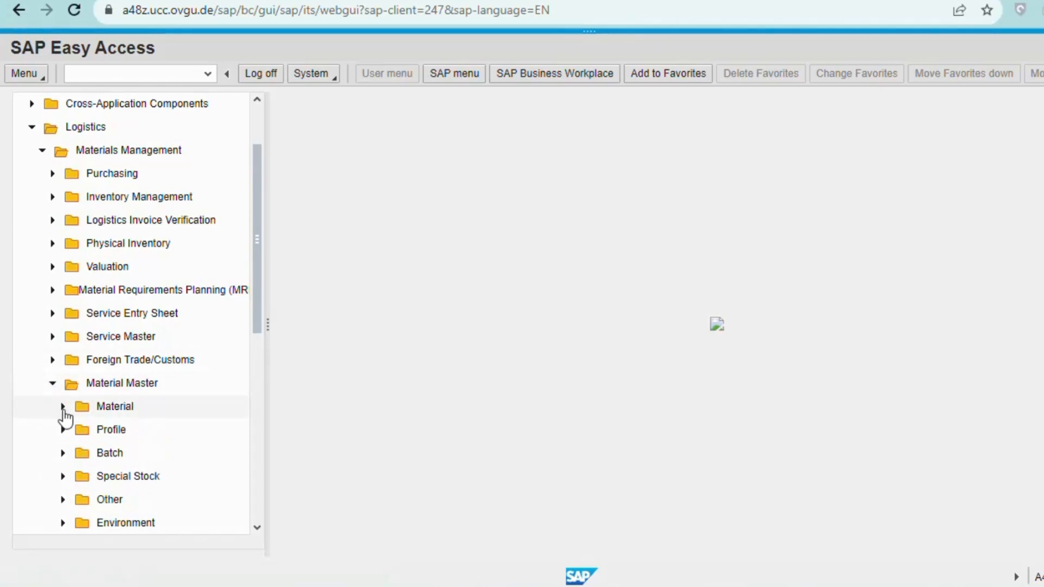
pyautogui.click(63, 407)
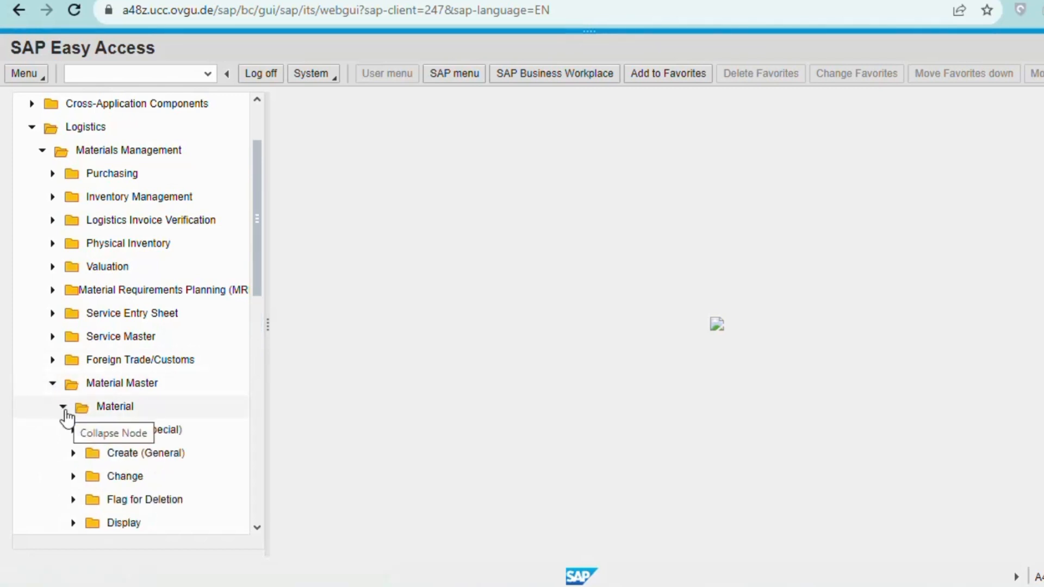
pyautogui.scroll(-1, 87, 429)
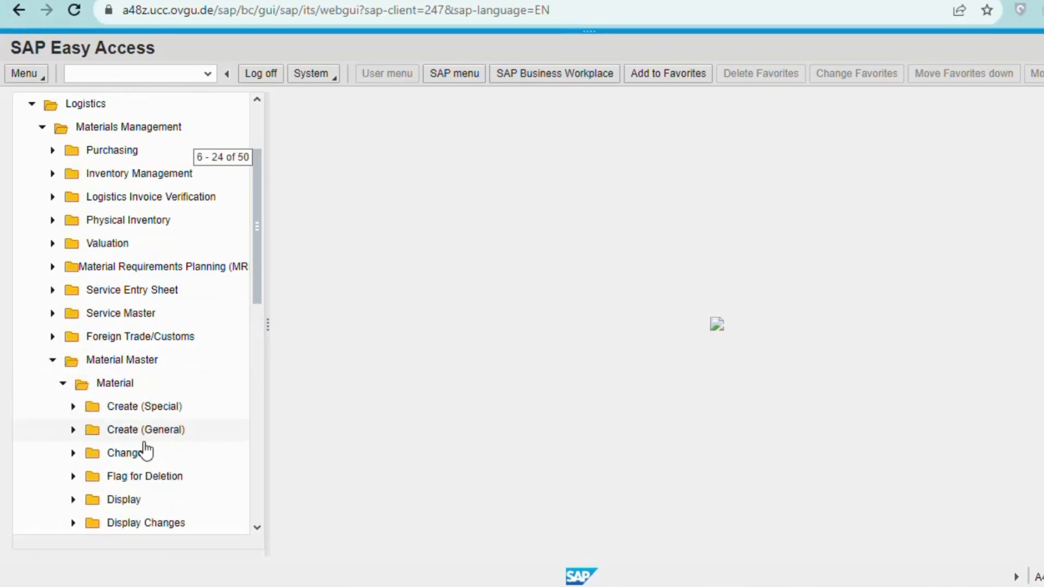
pyautogui.click(72, 408)
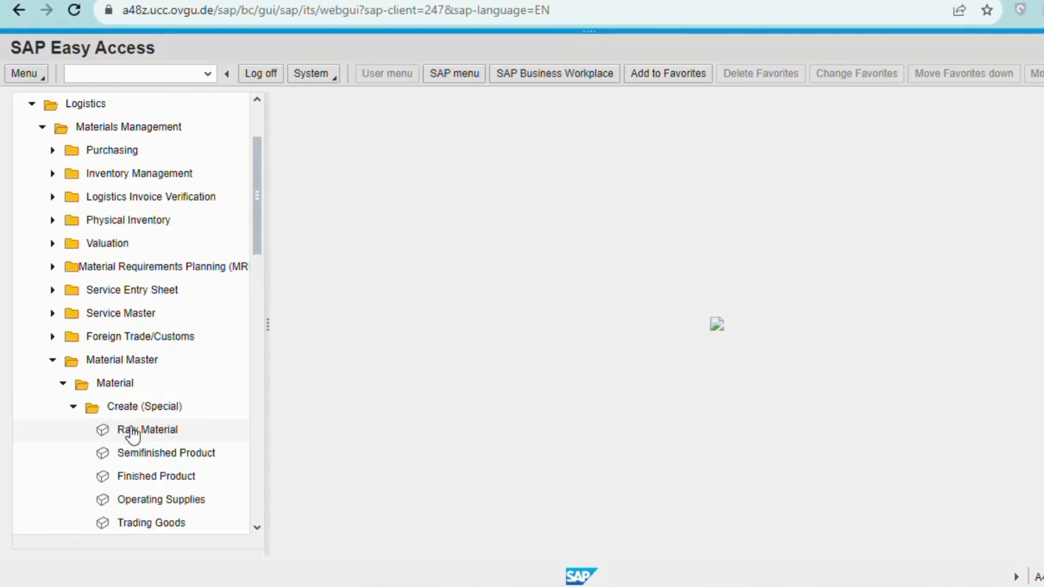
pyautogui.scroll(-1, 131, 432)
pyautogui.scroll(-1, 119, 457)
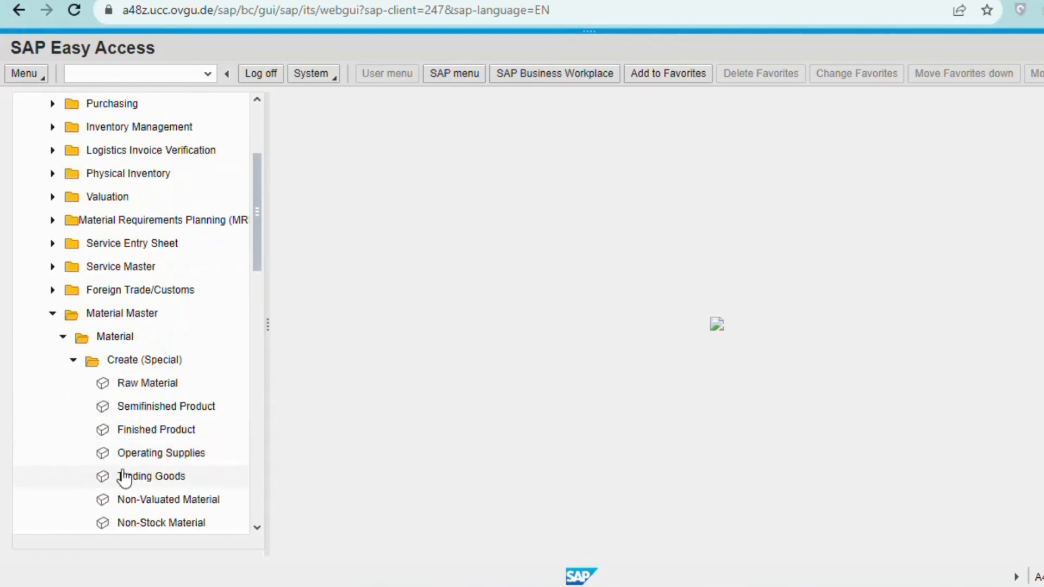
pyautogui.click(133, 479)
# Create trading goods material CHLO1110 with industry sector Retail and continue to view selection.
pyautogui.doubleClick(133, 479)
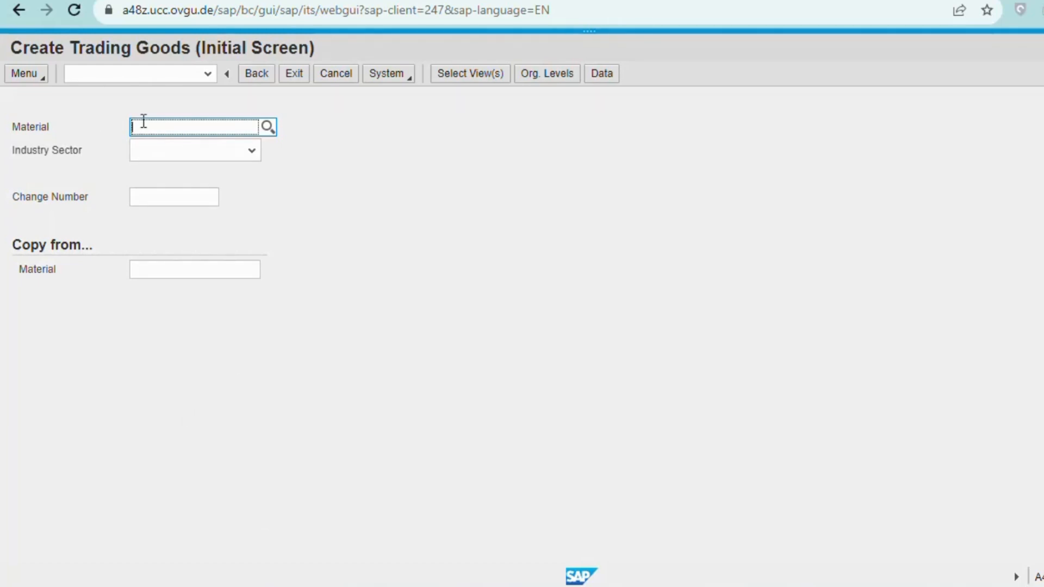
pyautogui.write('CHLO')
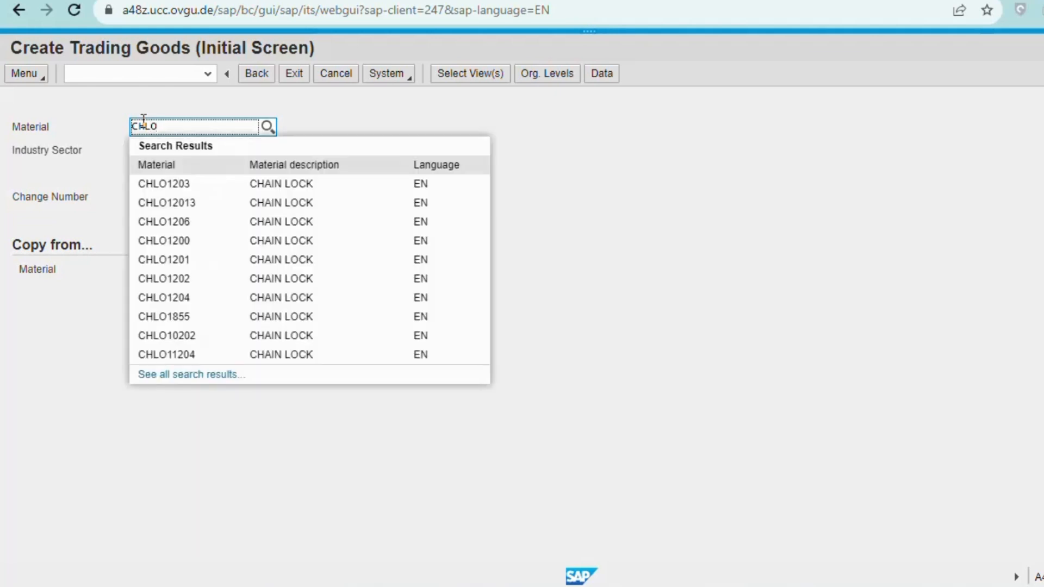
pyautogui.write('1')
pyautogui.write('110')
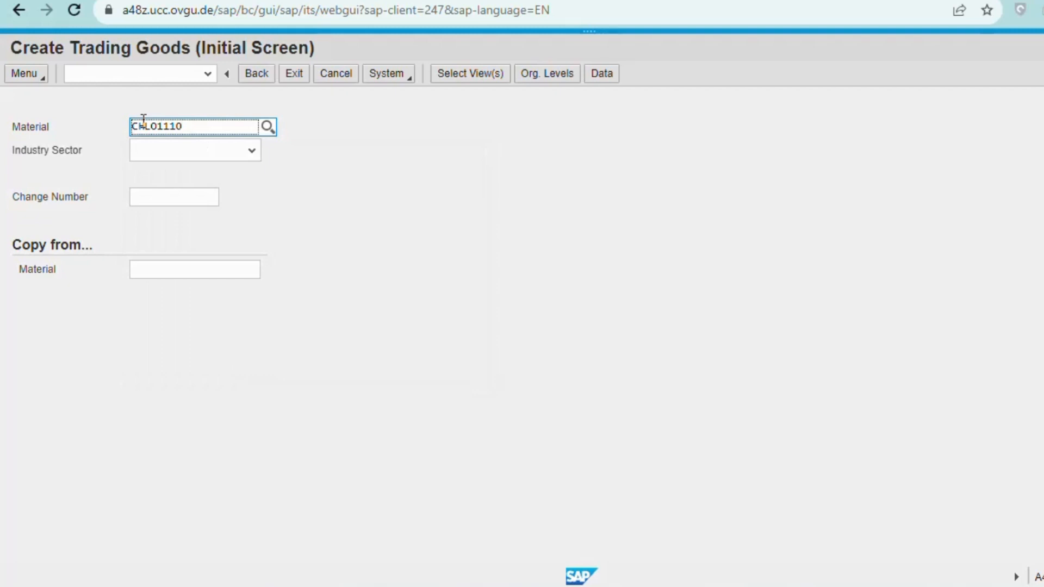
pyautogui.click(224, 154)
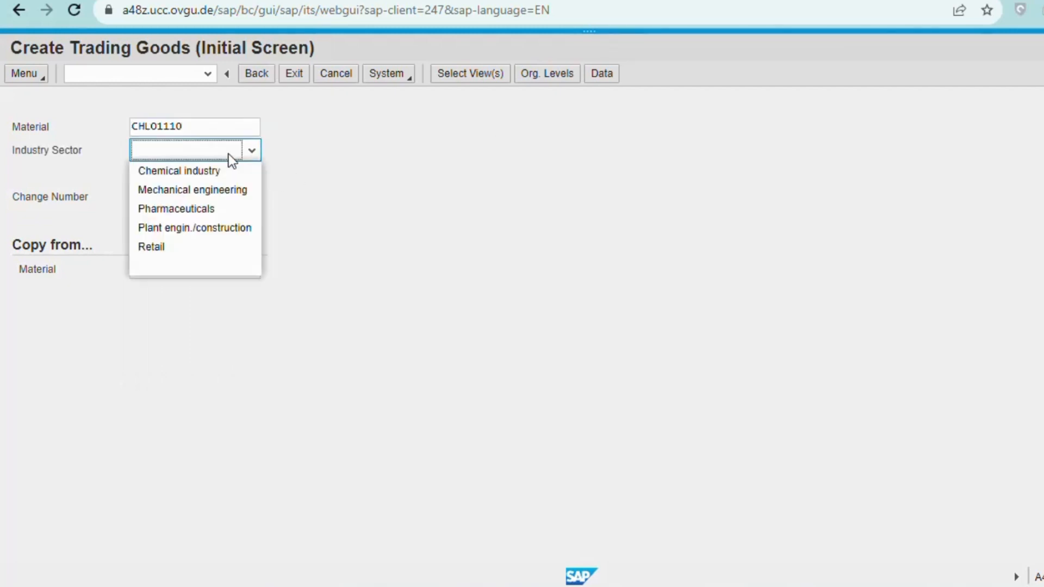
pyautogui.click(191, 249)
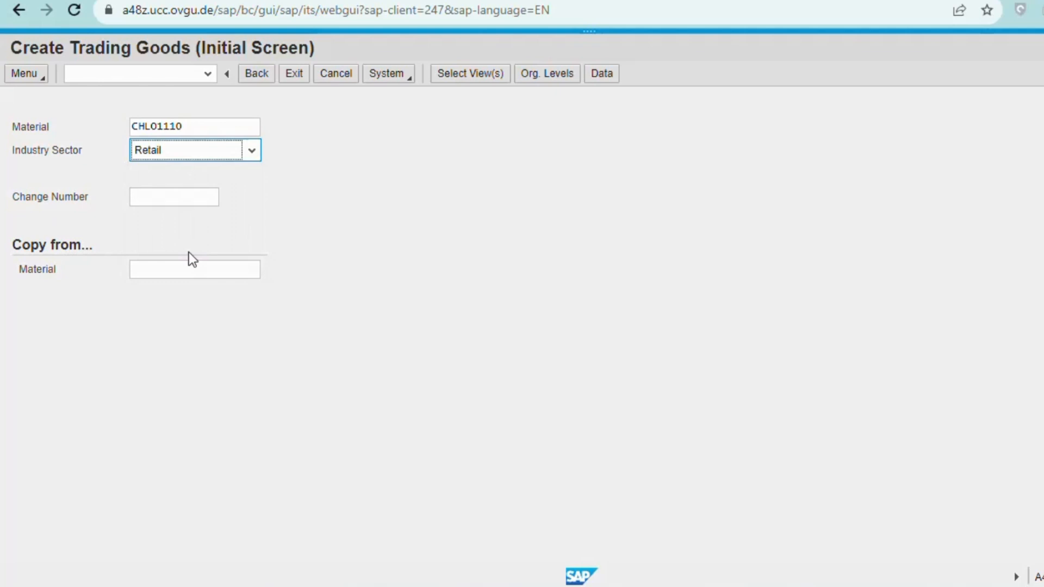
pyautogui.click(328, 225)
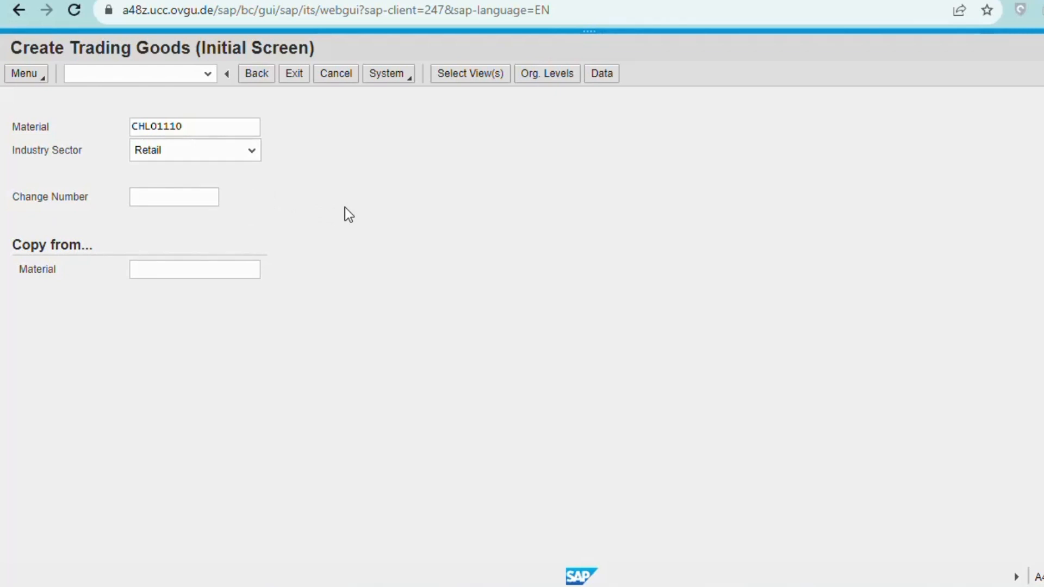
pyautogui.press('Return')
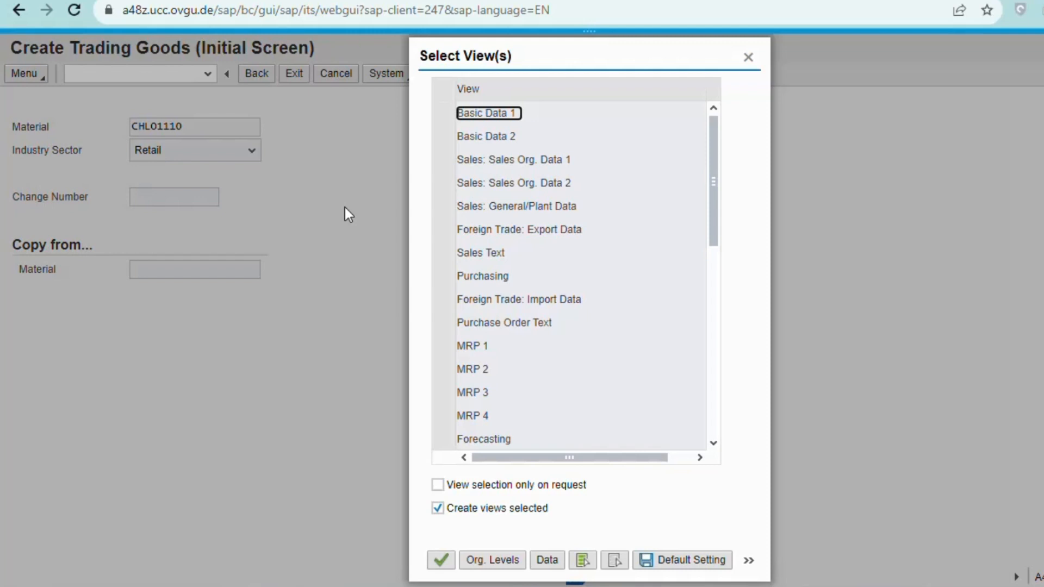
# Select Basic Data 1, Sales Org 1/2, Sales General/Plant, Purchasing, MRP 1–3, Storage 1 and Accounting 1 views.
pyautogui.click(443, 117)
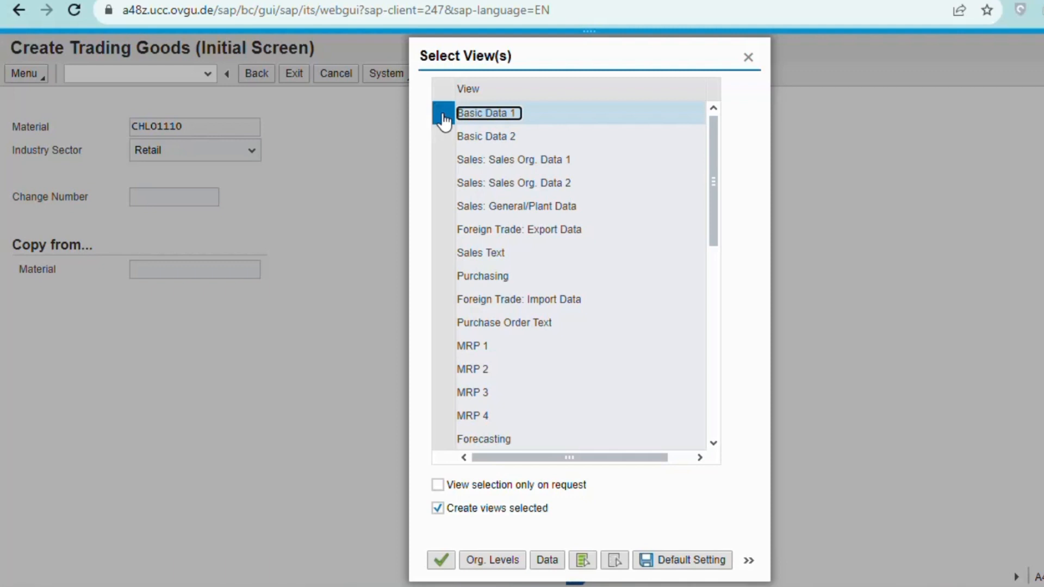
pyautogui.click(439, 163)
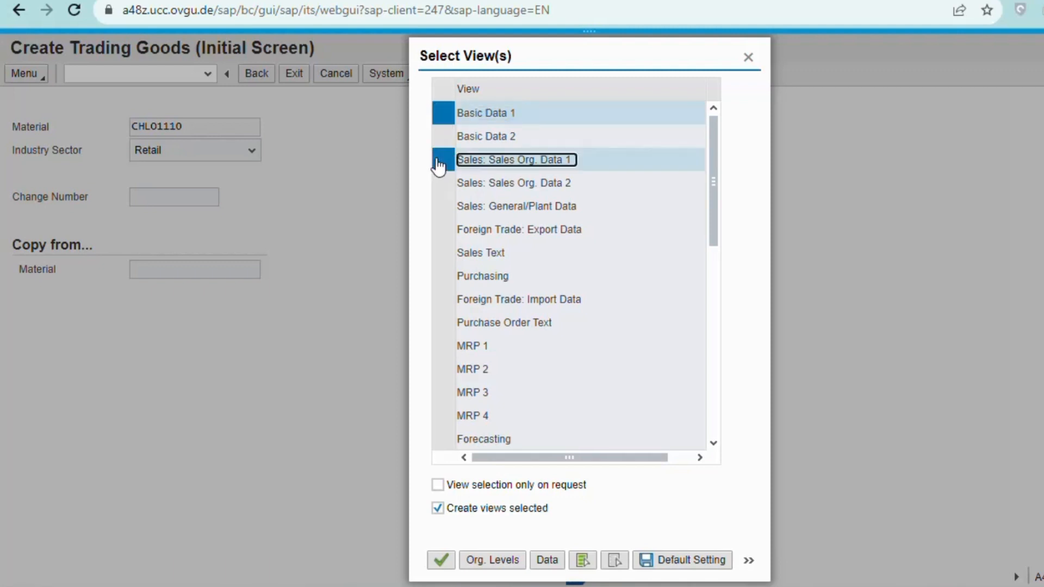
pyautogui.click(439, 187)
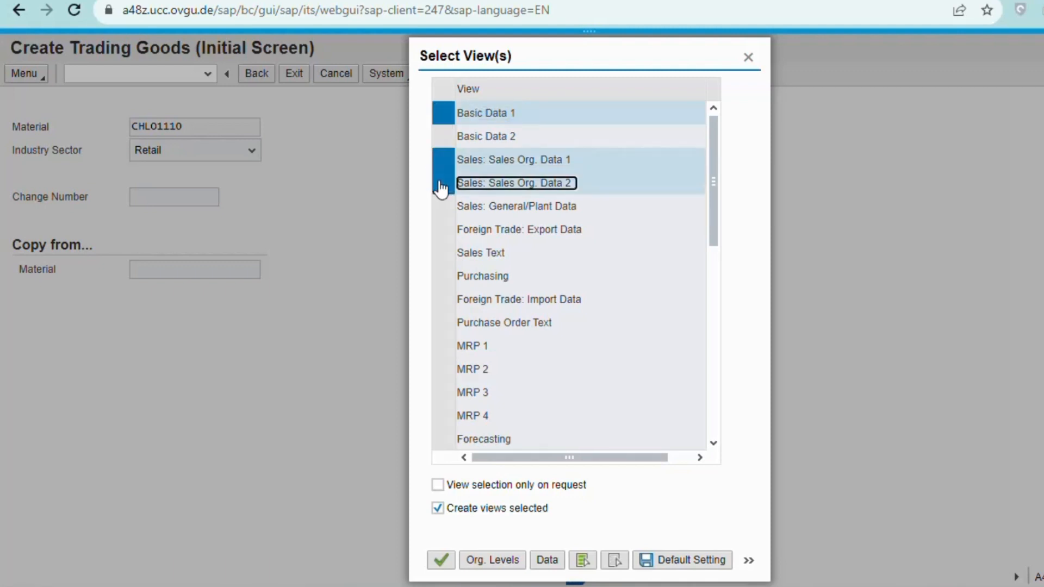
pyautogui.click(440, 211)
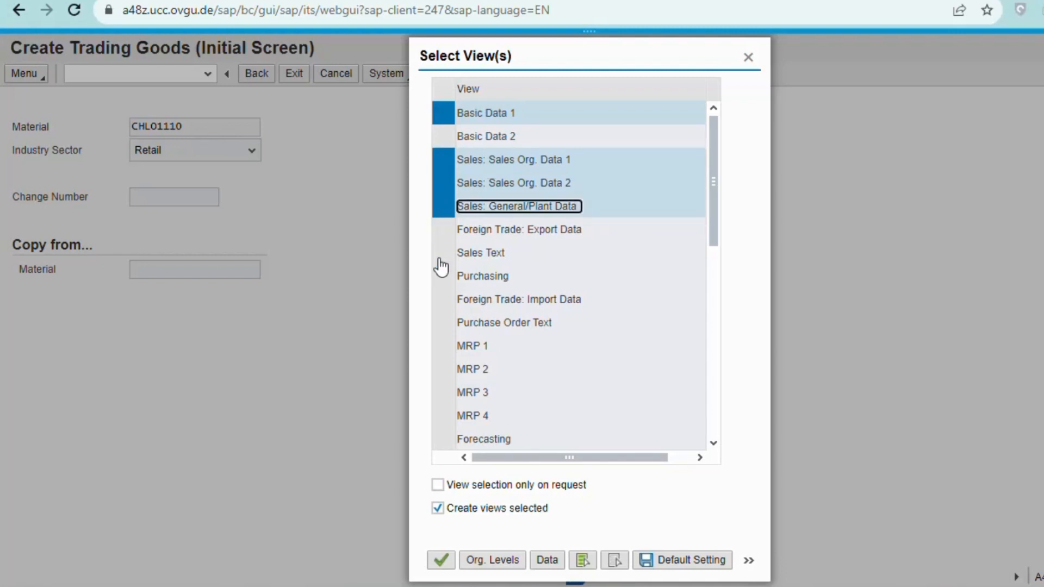
pyautogui.click(441, 277)
pyautogui.click(441, 346)
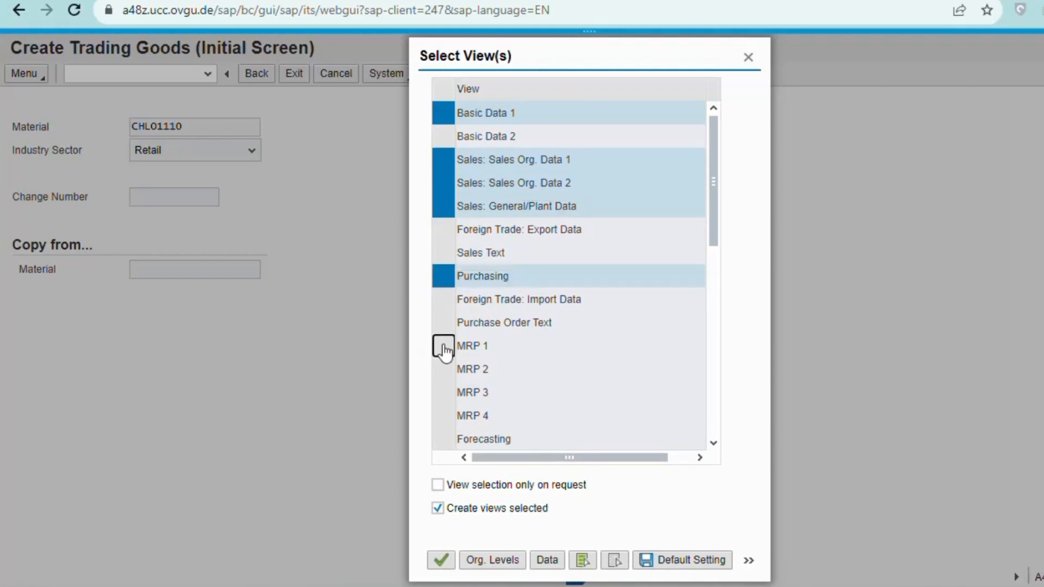
pyautogui.click(442, 372)
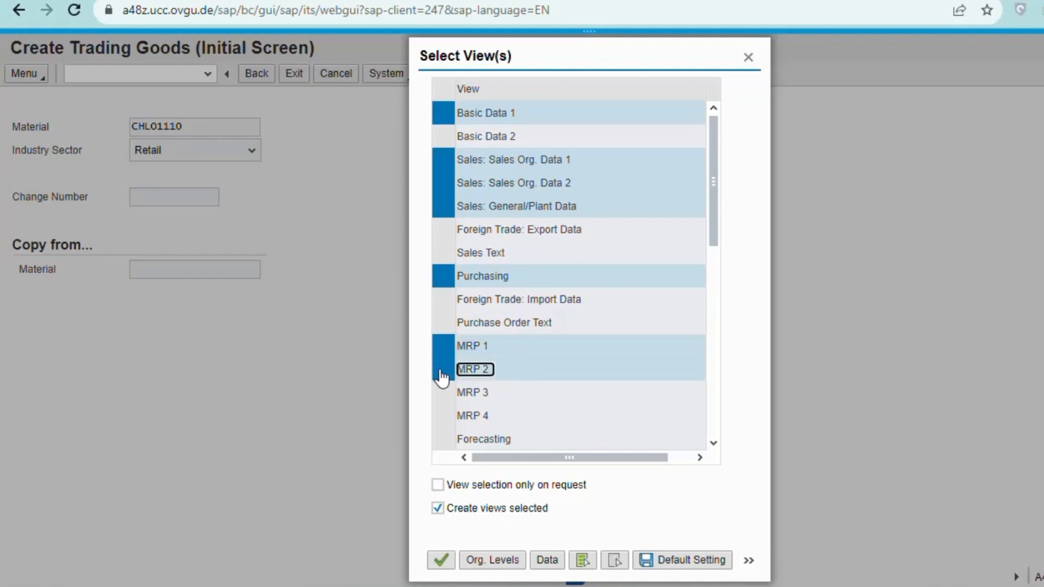
pyautogui.click(440, 396)
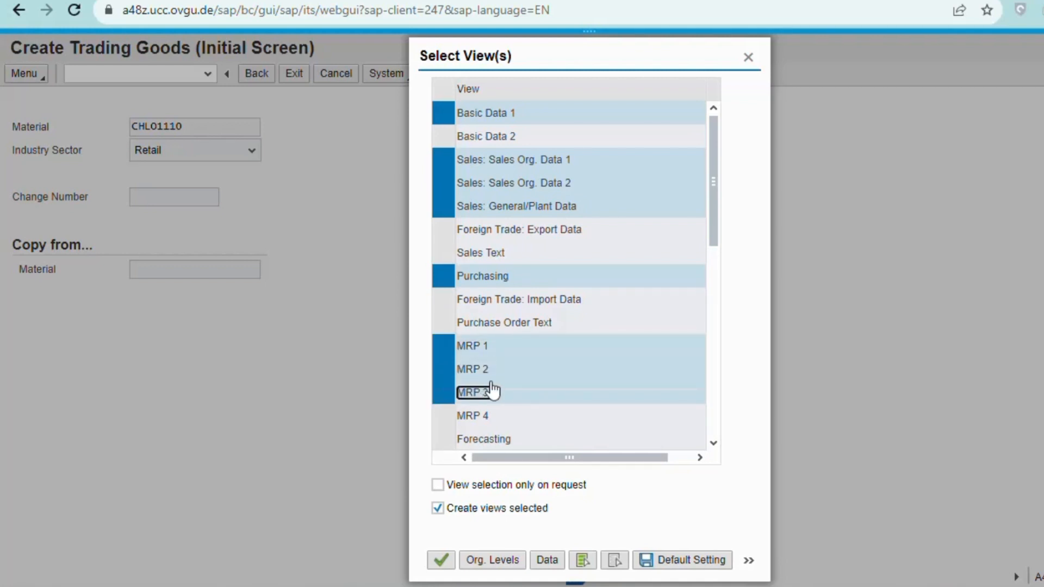
pyautogui.scroll(-5, 544, 364)
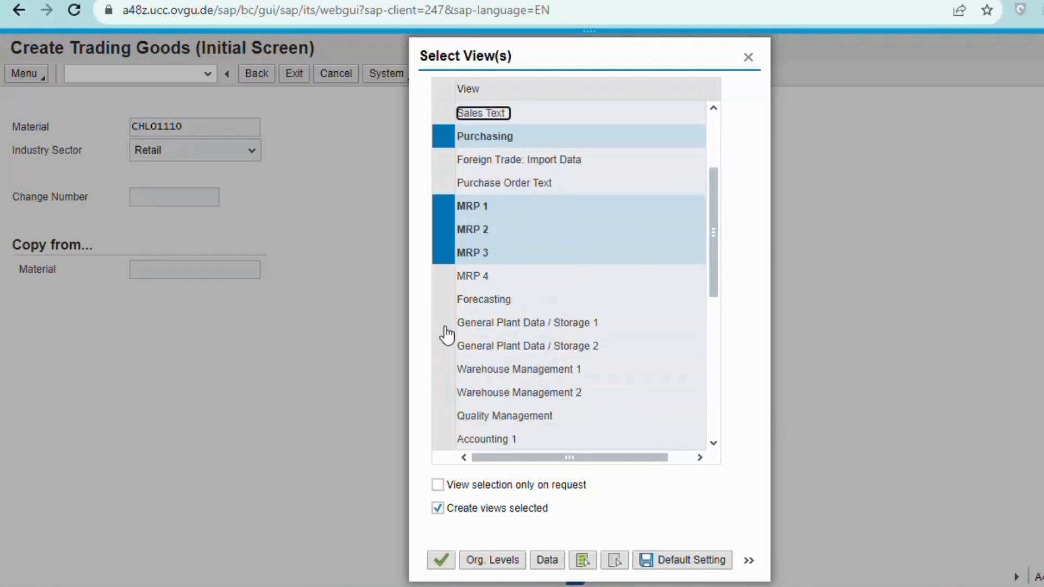
pyautogui.click(442, 329)
pyautogui.click(443, 439)
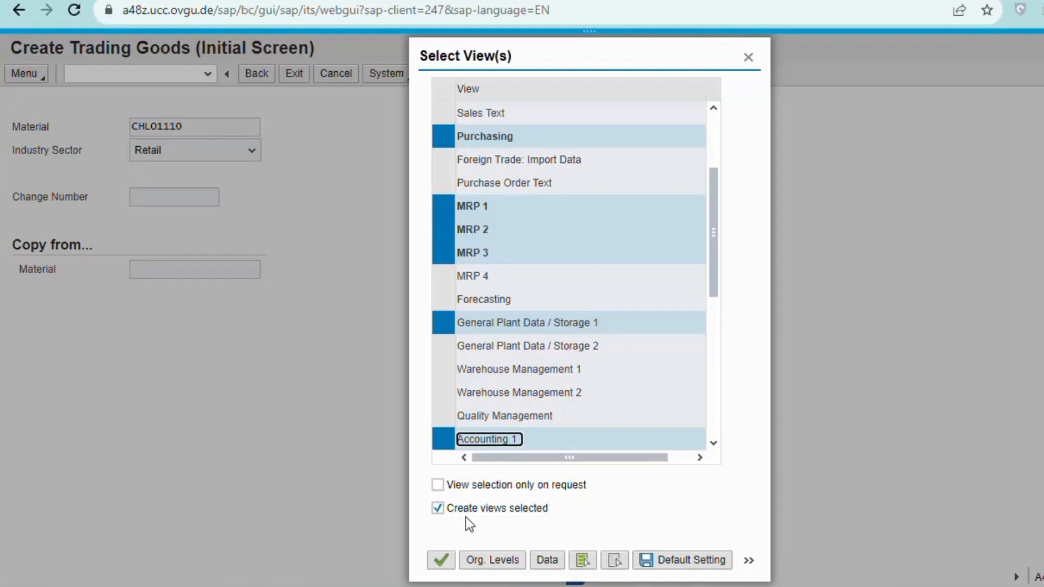
pyautogui.click(436, 565)
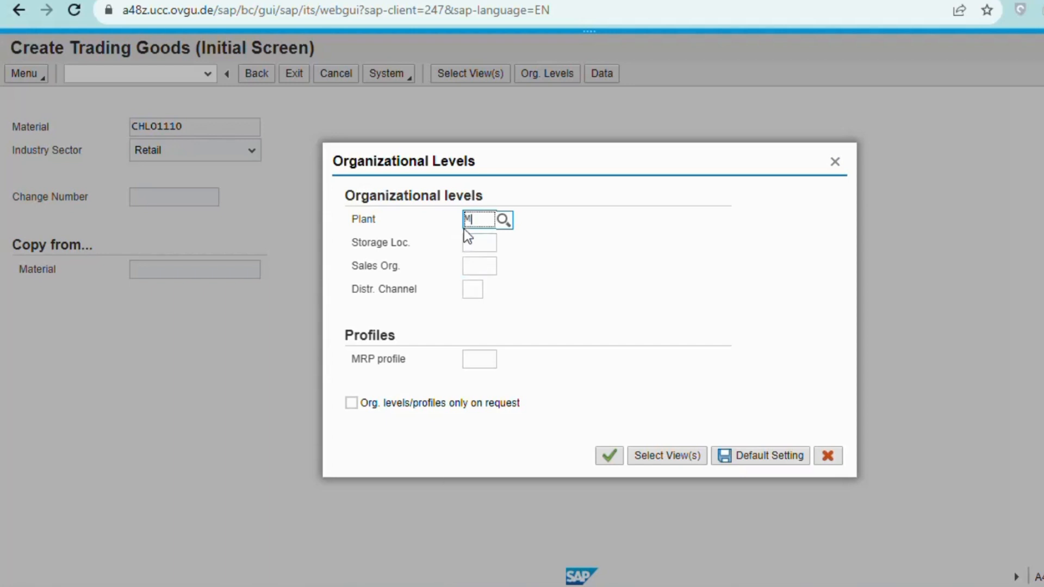
# Set org levels plant MI00, storage location TG00, sales org UE00 and distribution channel WH.
pyautogui.write('00')
pyautogui.click(453, 295)
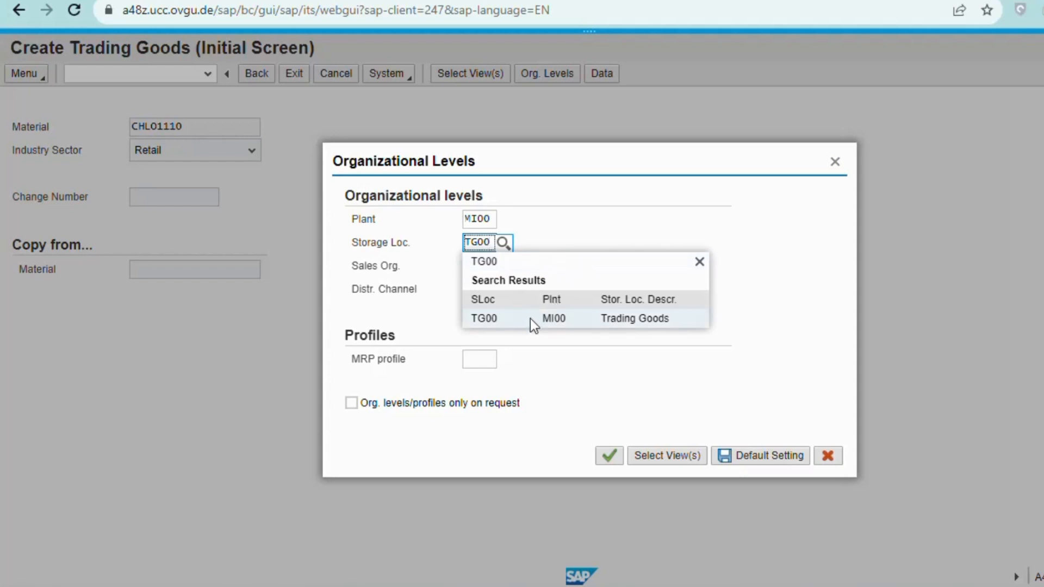
pyautogui.click(530, 320)
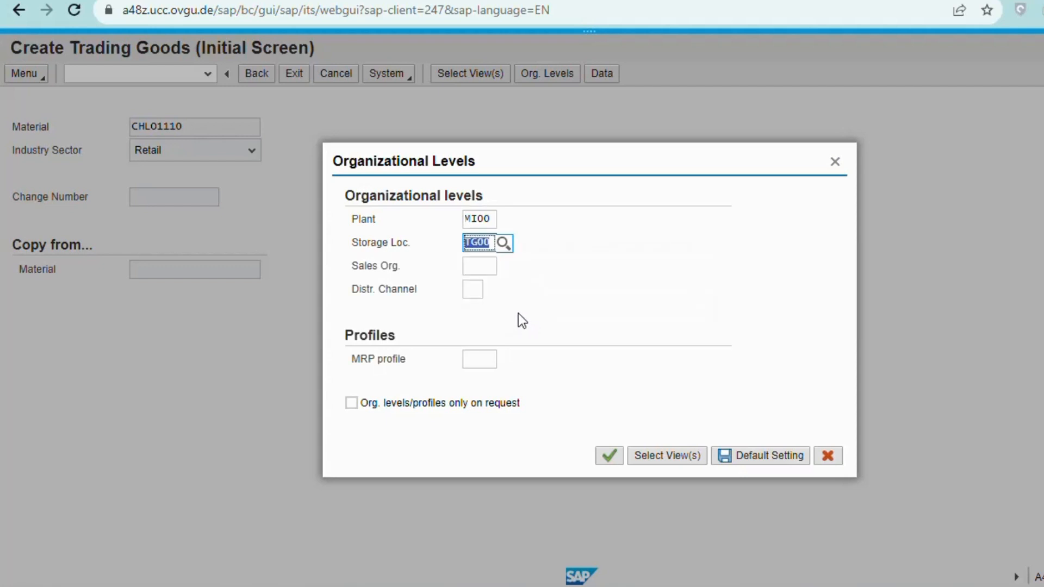
pyautogui.click(477, 268)
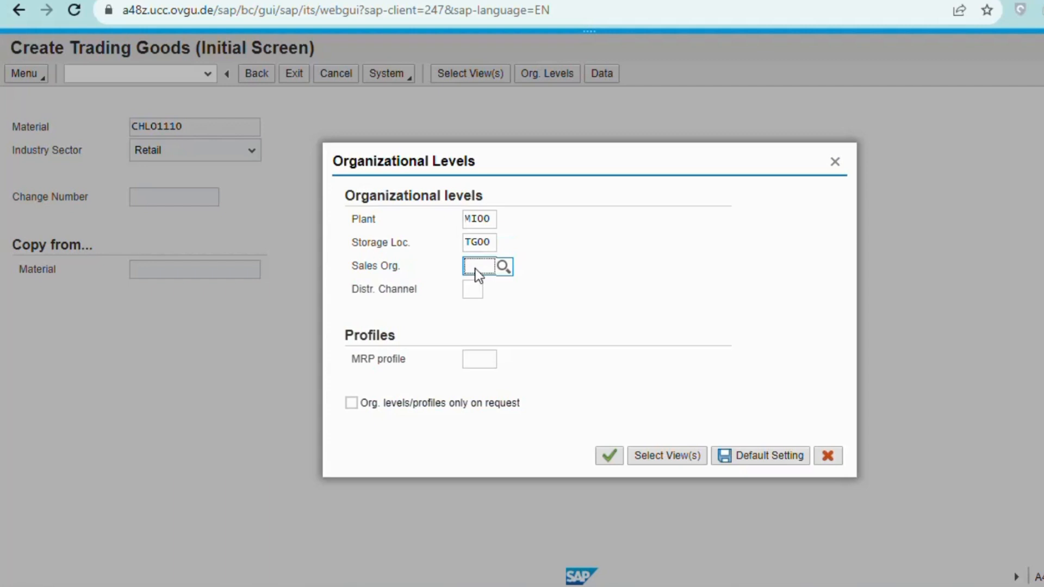
pyautogui.write('UE00')
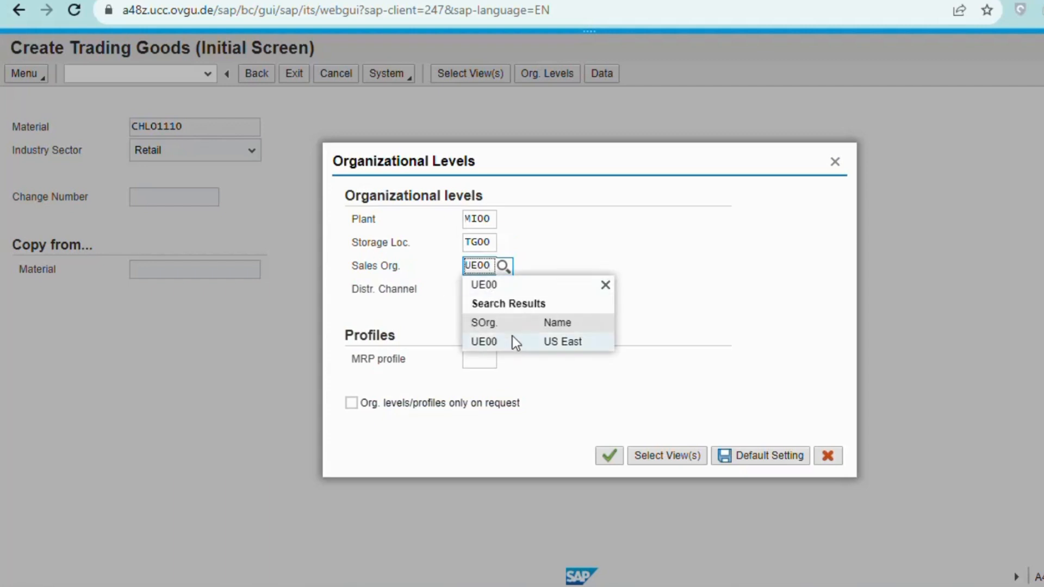
pyautogui.click(514, 342)
pyautogui.click(471, 291)
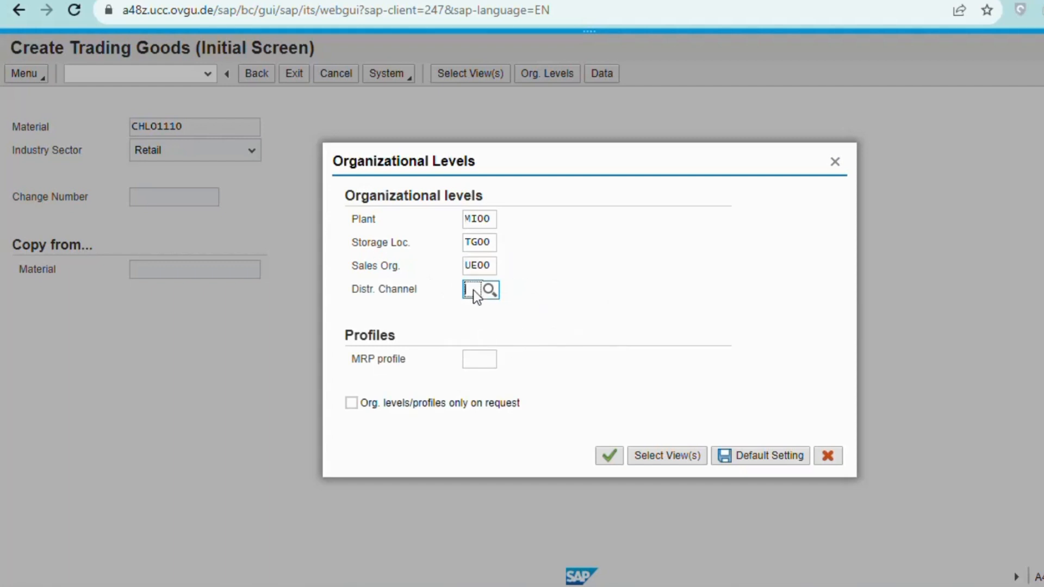
pyautogui.write('WH')
pyautogui.click(573, 285)
pyautogui.click(610, 460)
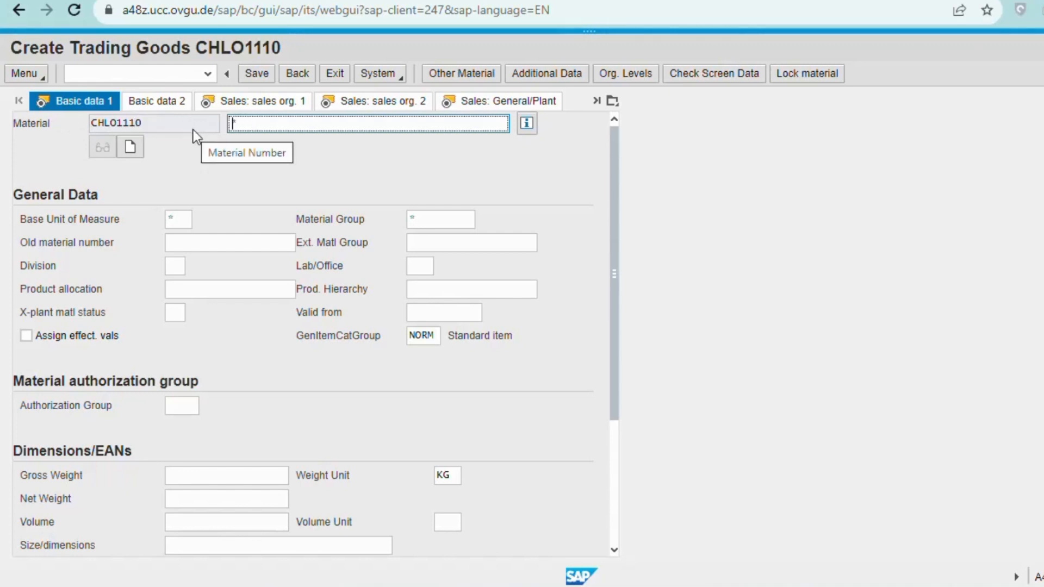
# Enter description 'Chain Lock' and base unit of measure EA on Basic data 1.
pyautogui.write('C')
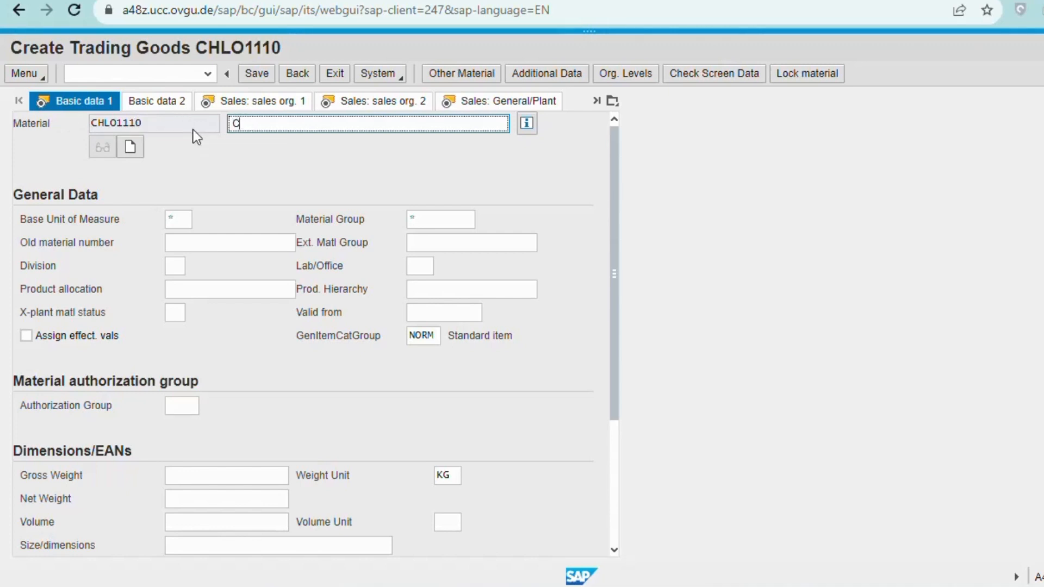
pyautogui.write('hain Lock')
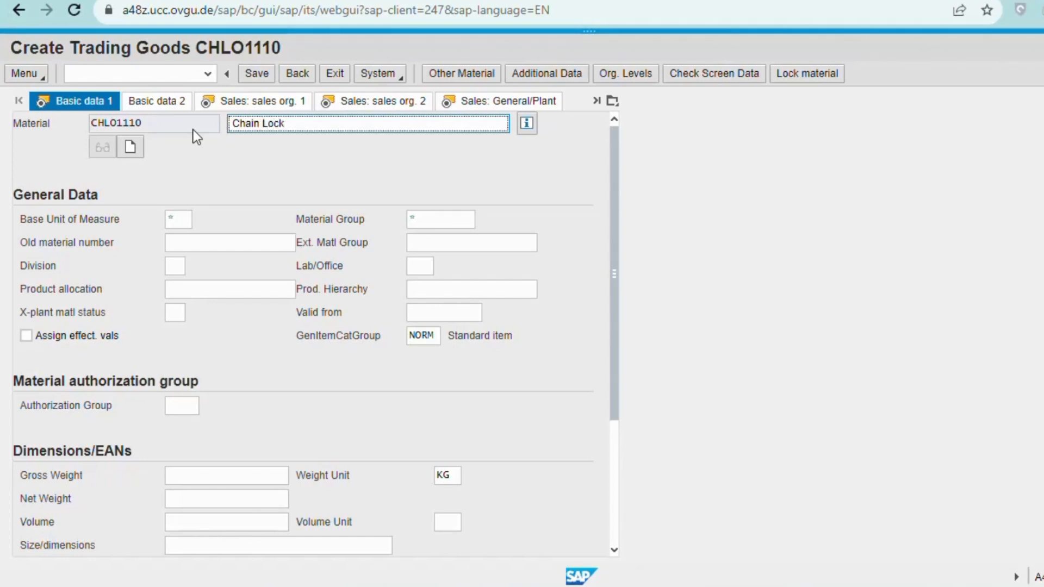
pyautogui.press('Return')
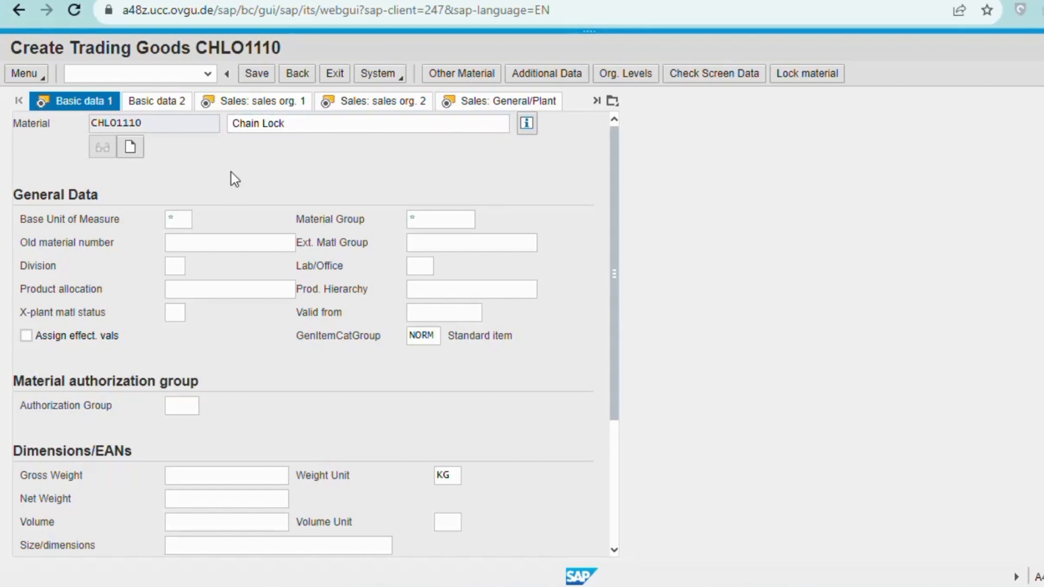
pyautogui.click(182, 219)
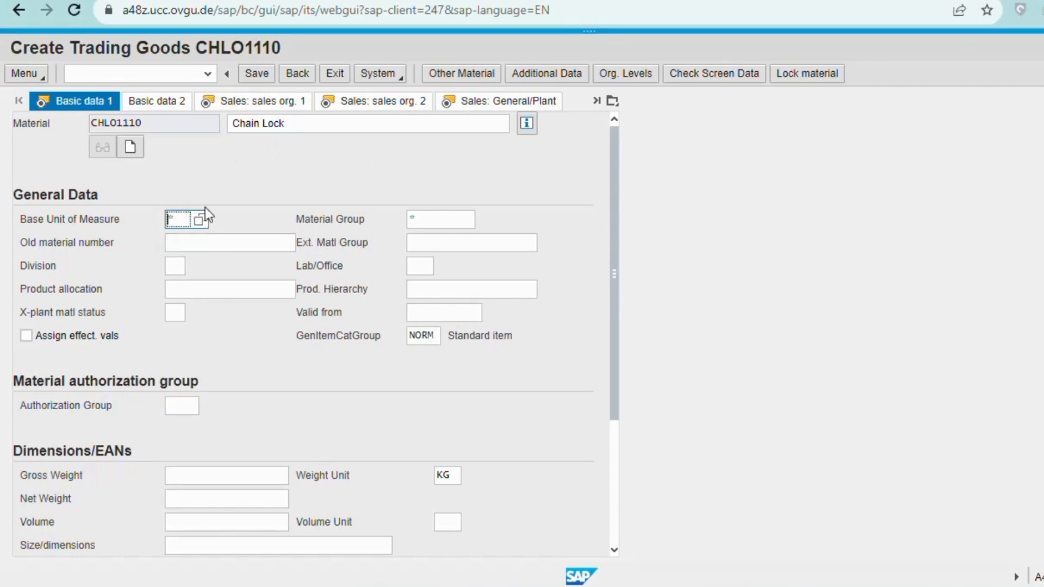
pyautogui.click(200, 220)
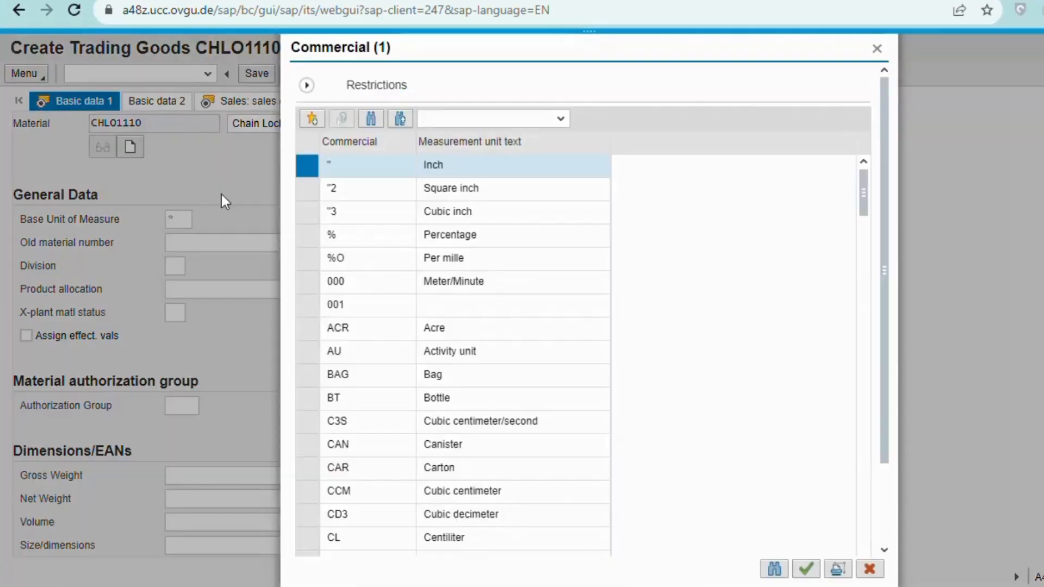
pyautogui.scroll(-5, 416, 299)
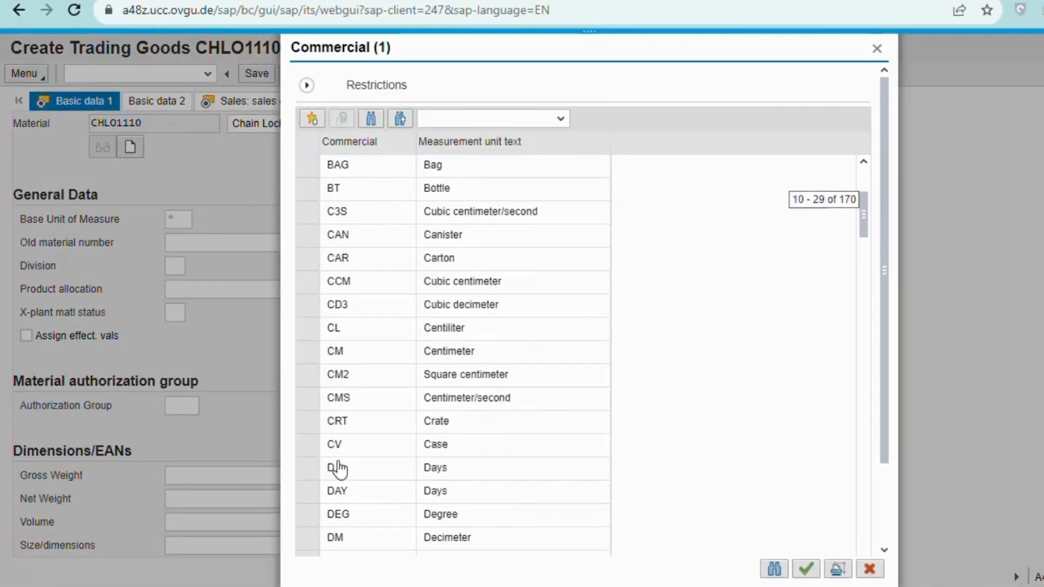
pyautogui.scroll(-2, 340, 473)
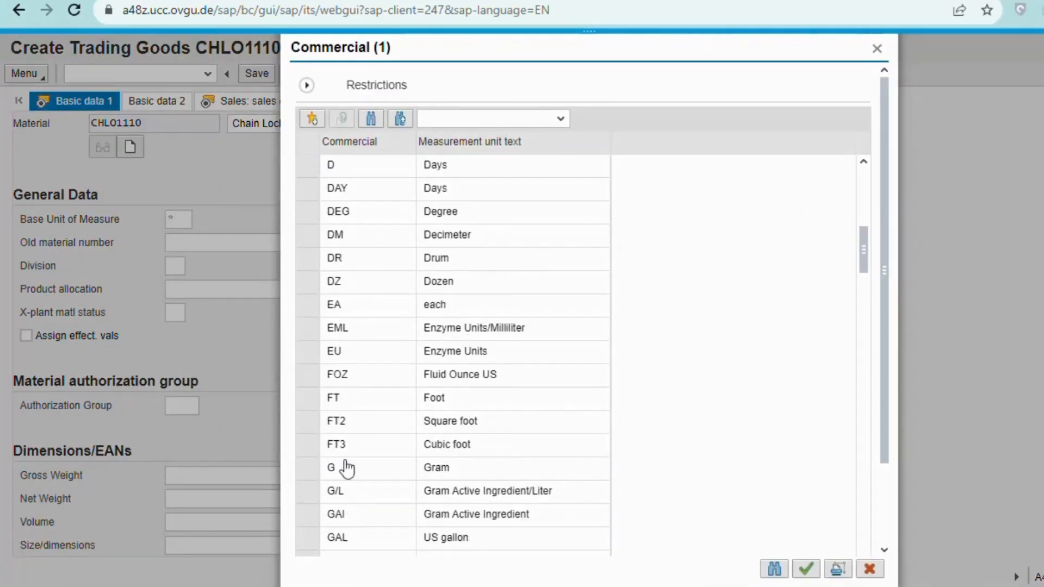
pyautogui.click(442, 305)
pyautogui.doubleClick(442, 306)
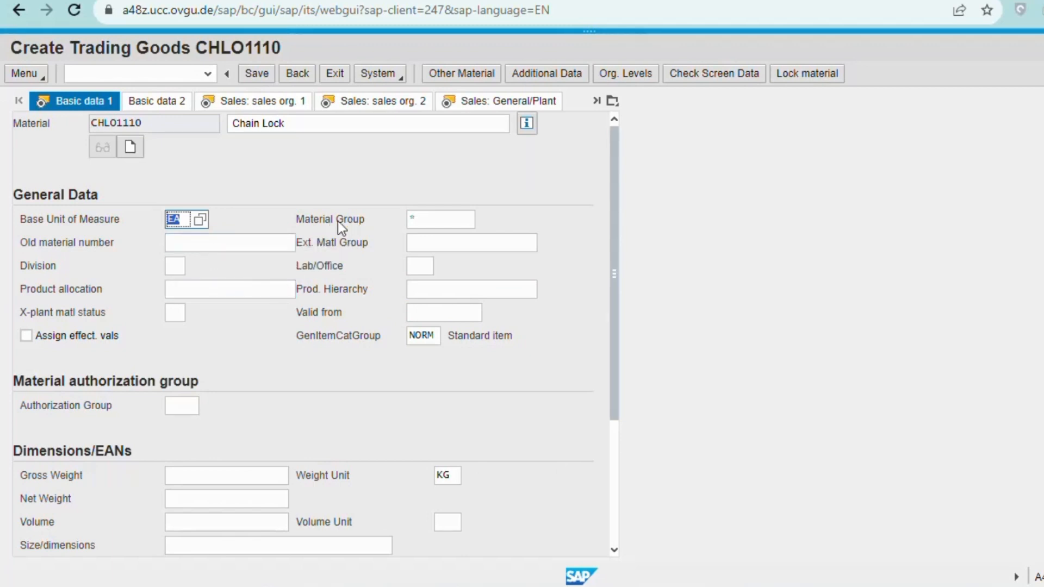
pyautogui.click(184, 475)
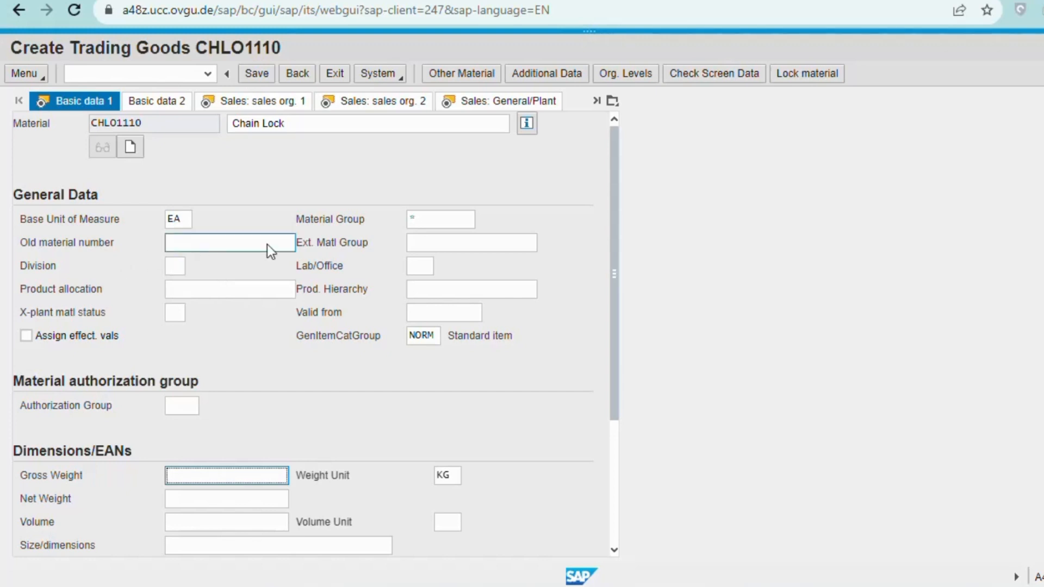
# Pick material group UTIL (Utilities) from the value help.
pyautogui.click(468, 220)
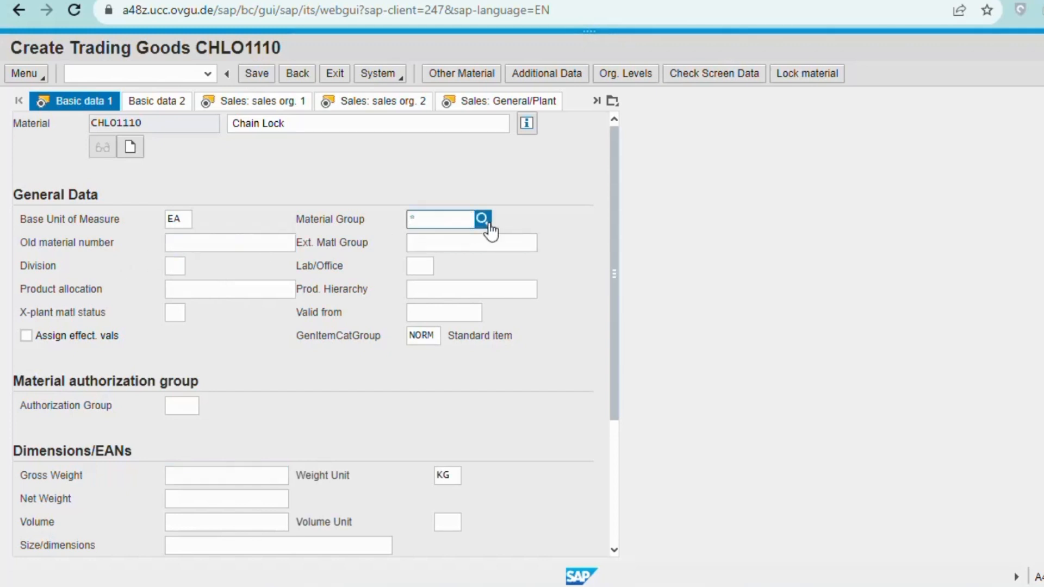
pyautogui.click(488, 224)
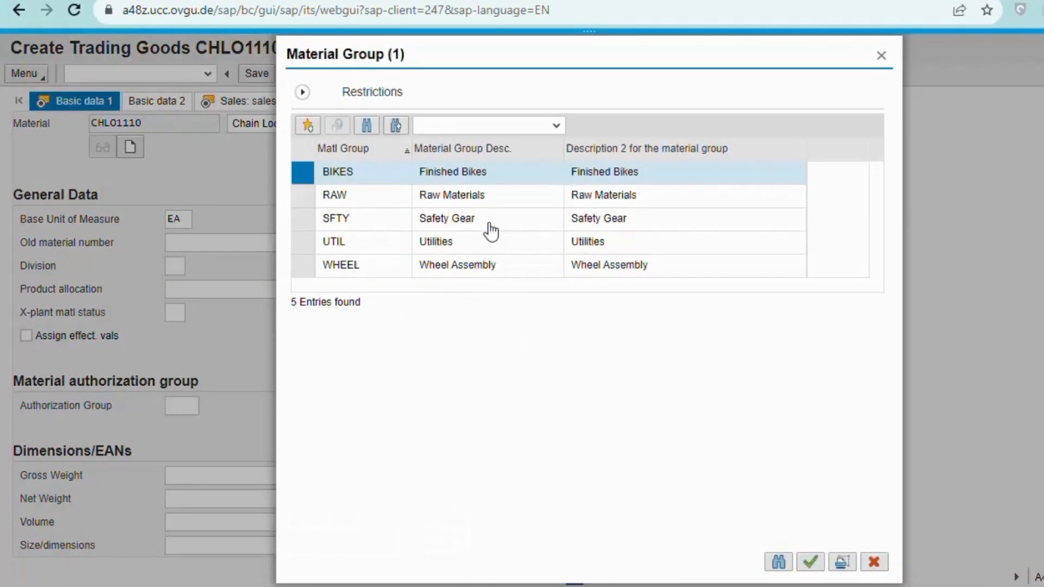
pyautogui.click(350, 251)
pyautogui.doubleClick(350, 250)
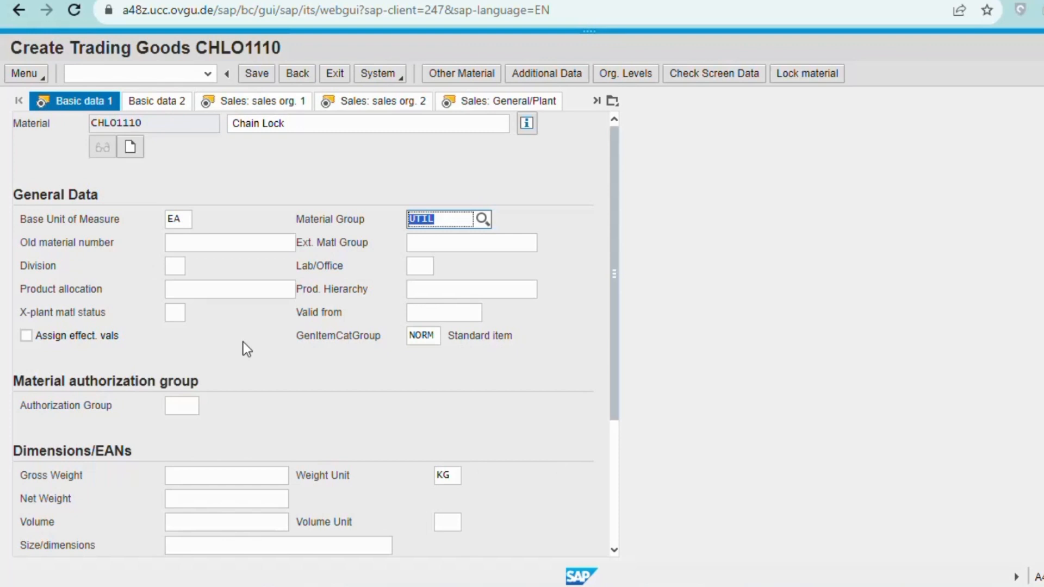
# Set the division to AS (Accessories) from the division value help.
pyautogui.click(176, 263)
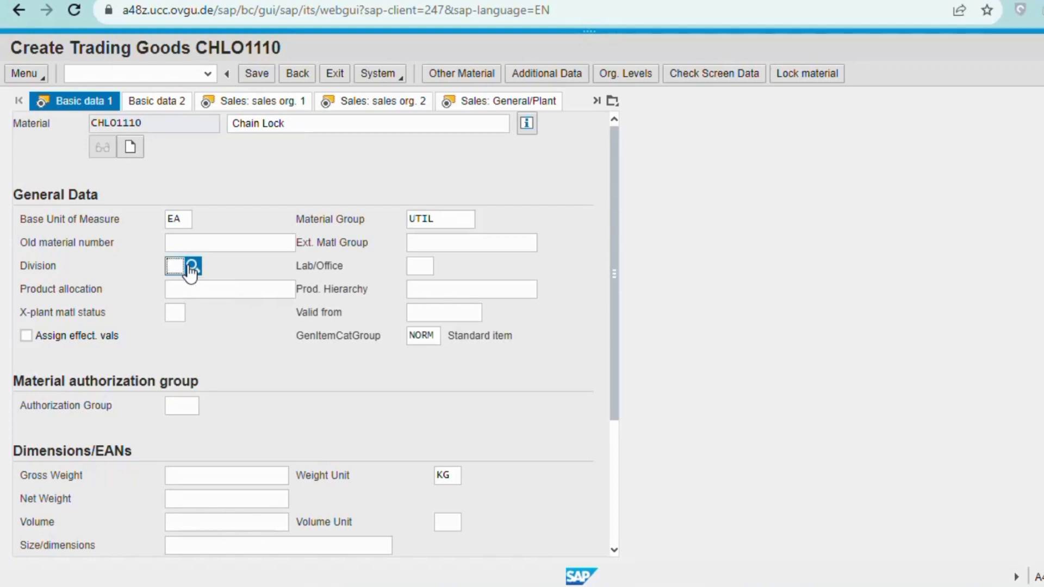
pyautogui.click(191, 268)
pyautogui.click(346, 204)
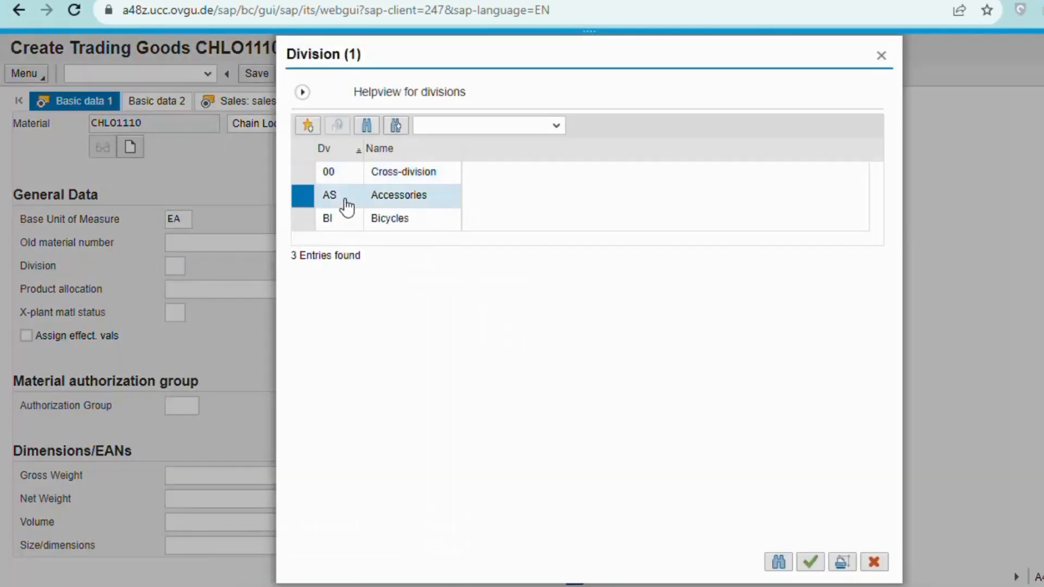
pyautogui.click(345, 206)
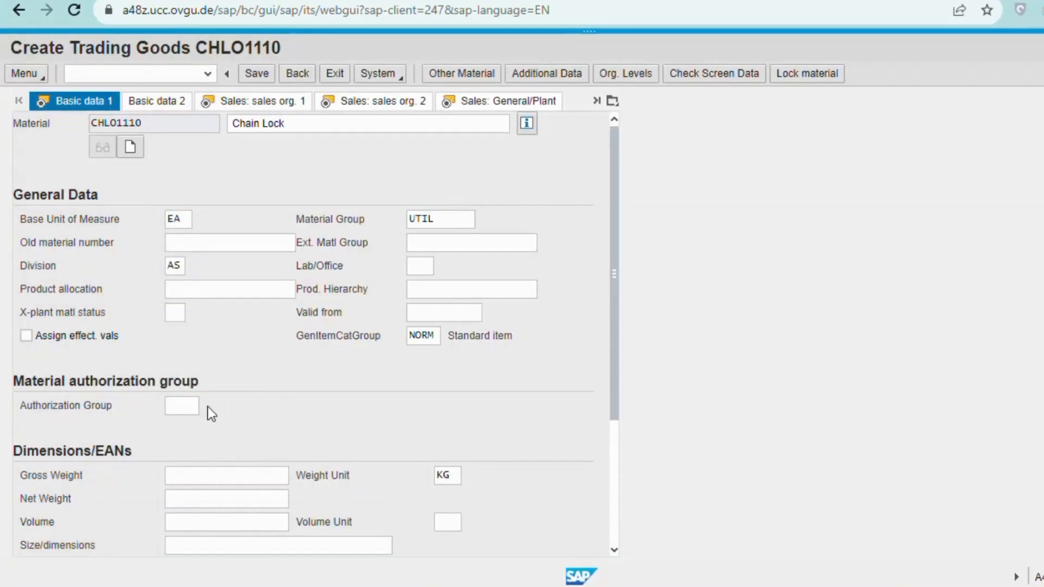
pyautogui.scroll(-3, 208, 407)
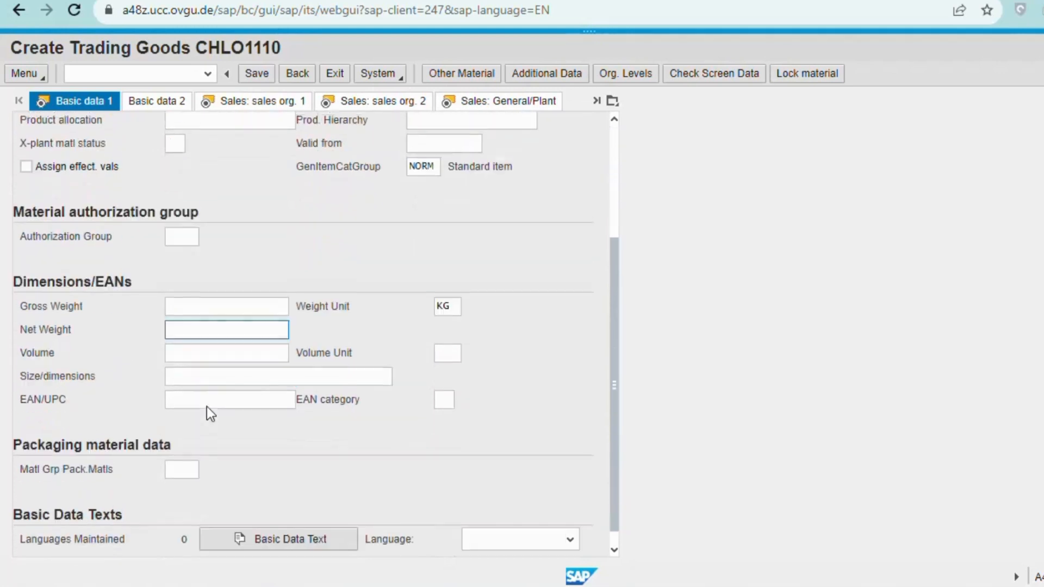
# Enter gross weight 65 with weight unit OZ (Ounce).
pyautogui.click(187, 298)
pyautogui.scroll(3, 253, 314)
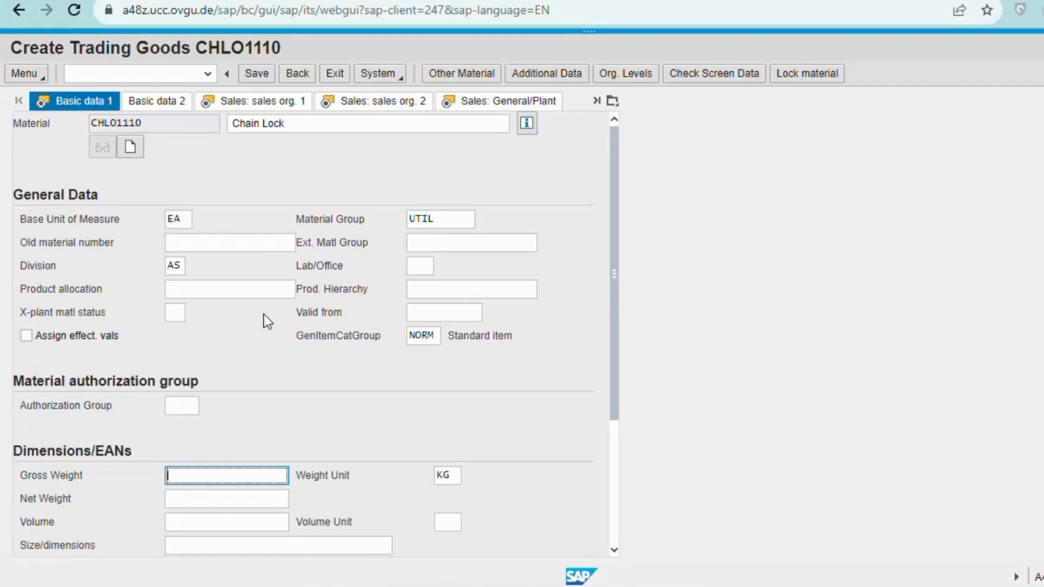
pyautogui.write('65')
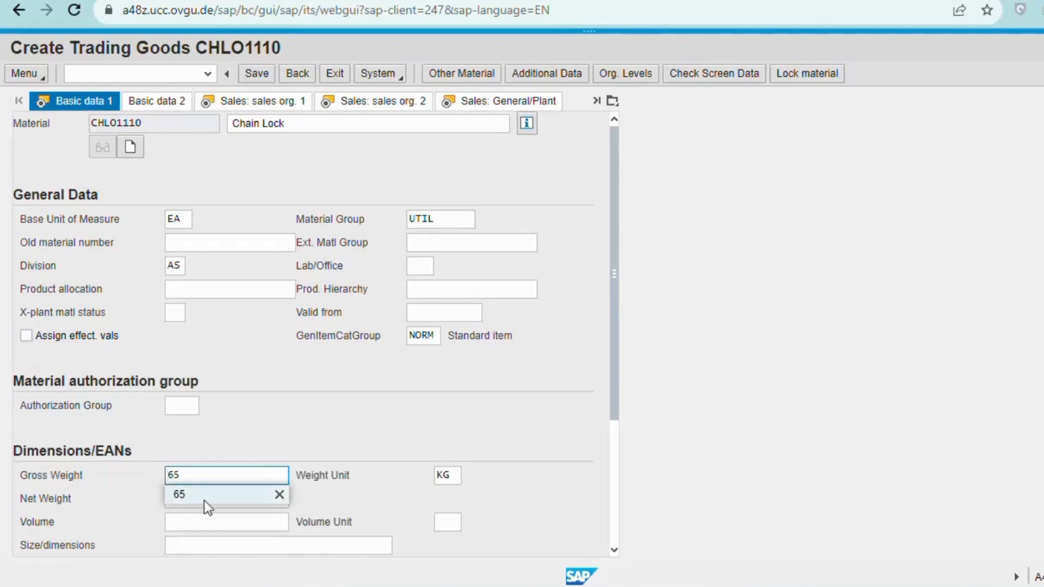
pyautogui.click(204, 501)
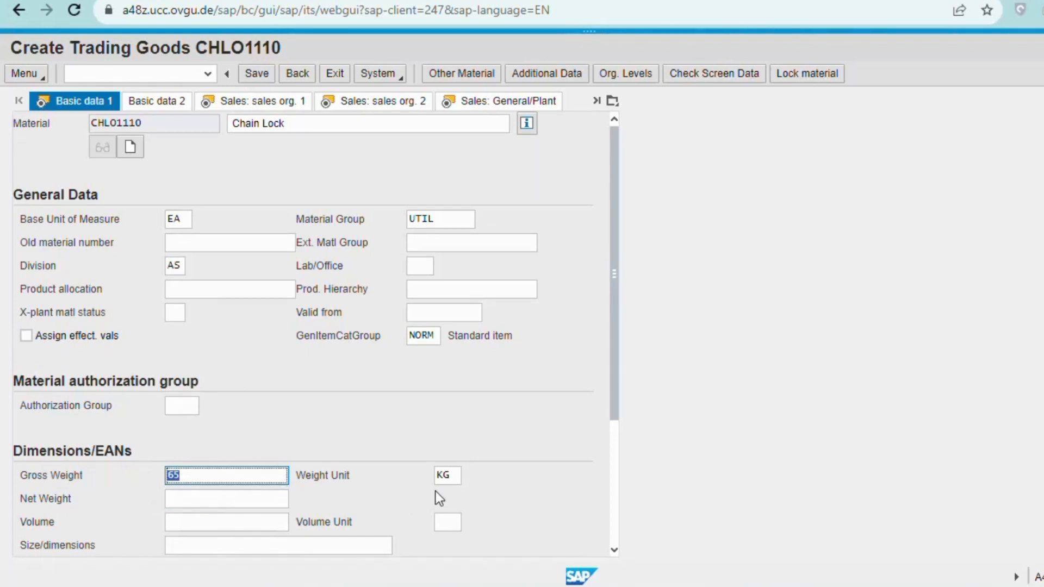
pyautogui.click(443, 475)
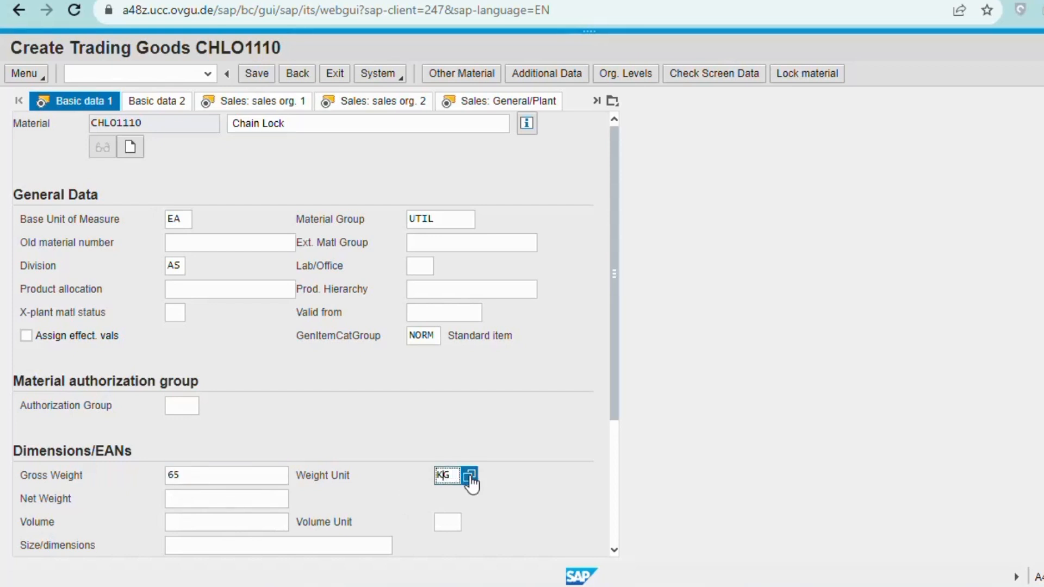
pyautogui.click(468, 478)
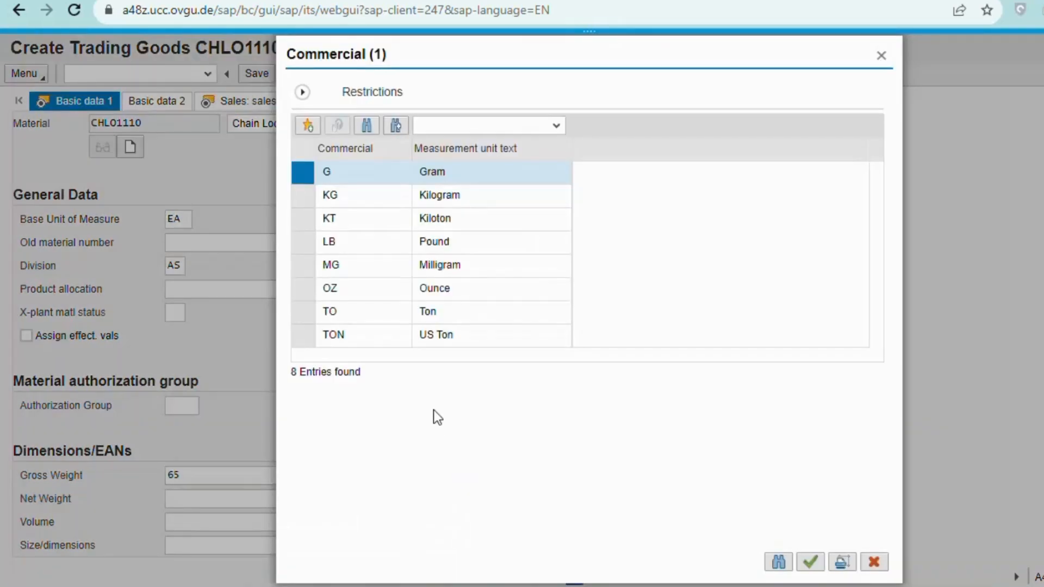
pyautogui.click(336, 296)
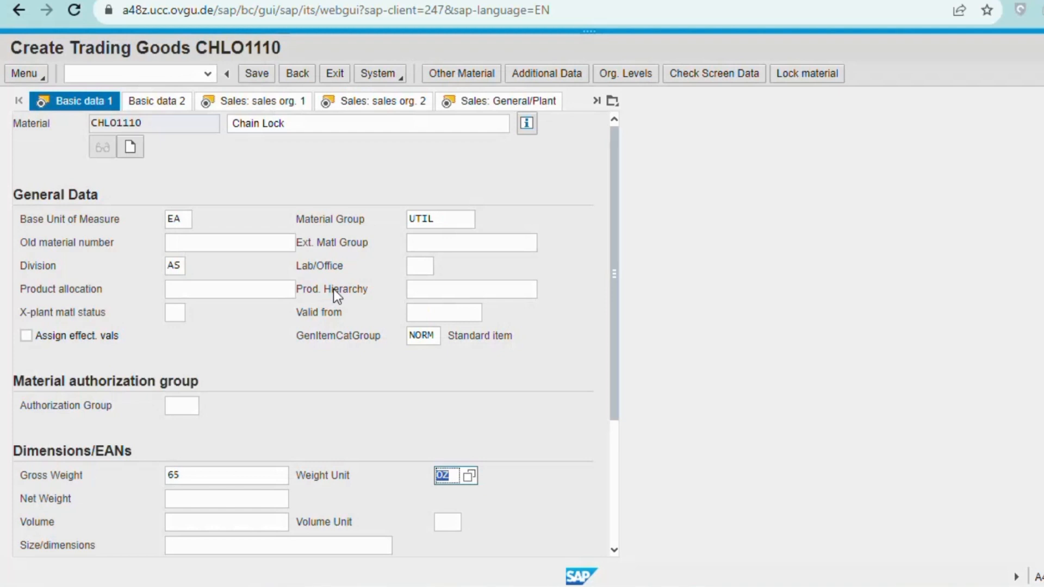
# Enter net weight 65 and continue to the Sales: sales org. 1 view.
pyautogui.click(201, 497)
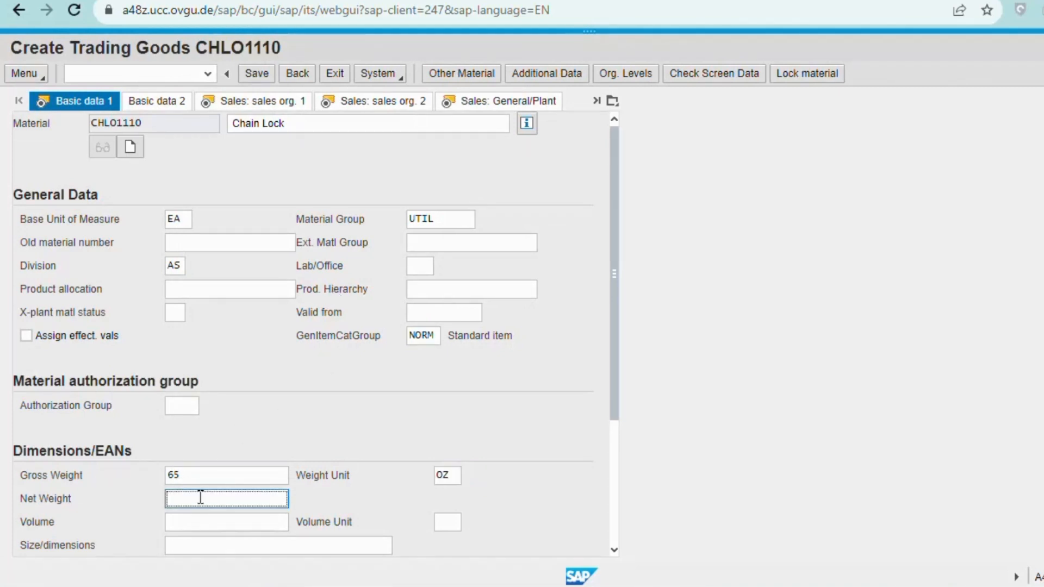
pyautogui.write('65')
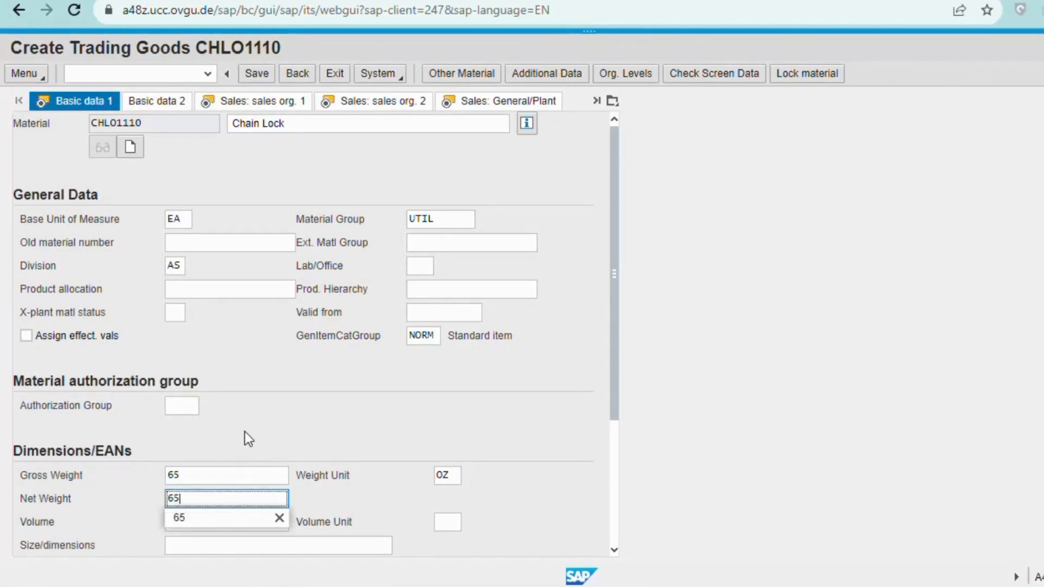
pyautogui.click(226, 517)
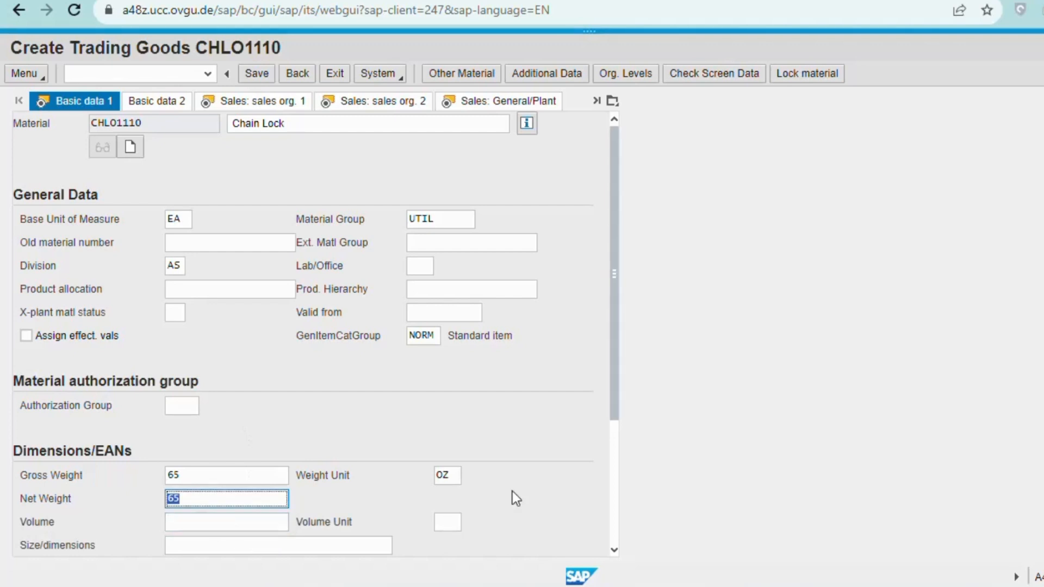
pyautogui.scroll(-1, 566, 441)
pyautogui.scroll(1, 566, 442)
pyautogui.press('Return')
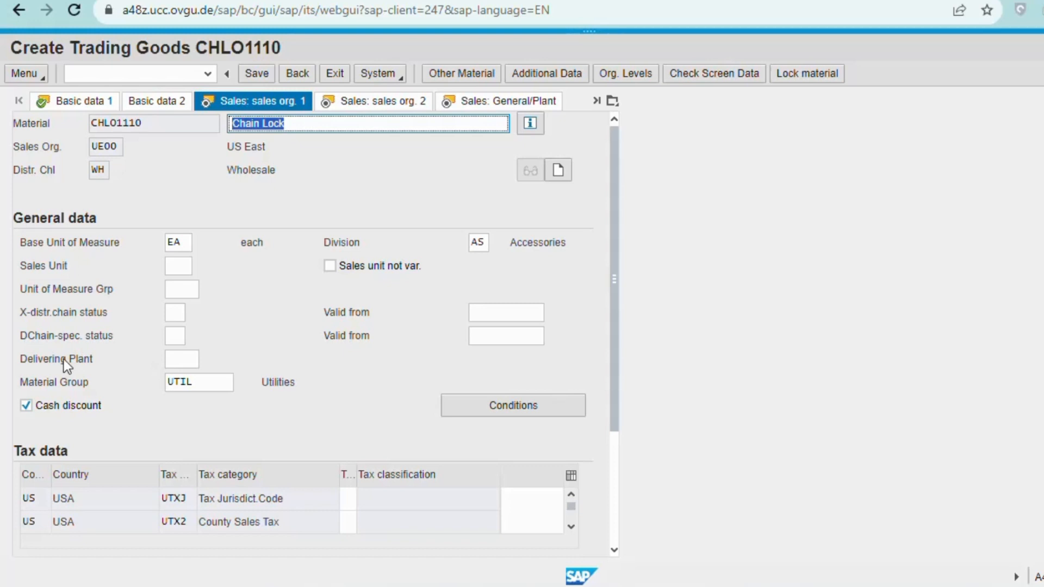
# Set delivering plant MI00 (DC Miami).
pyautogui.click(189, 358)
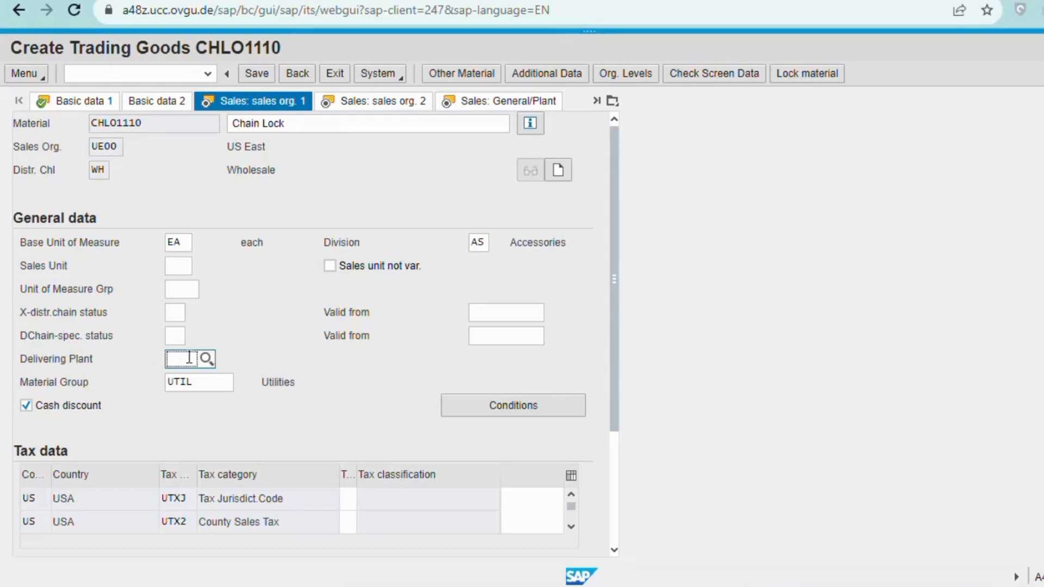
pyautogui.write('Mi00')
pyautogui.click(194, 436)
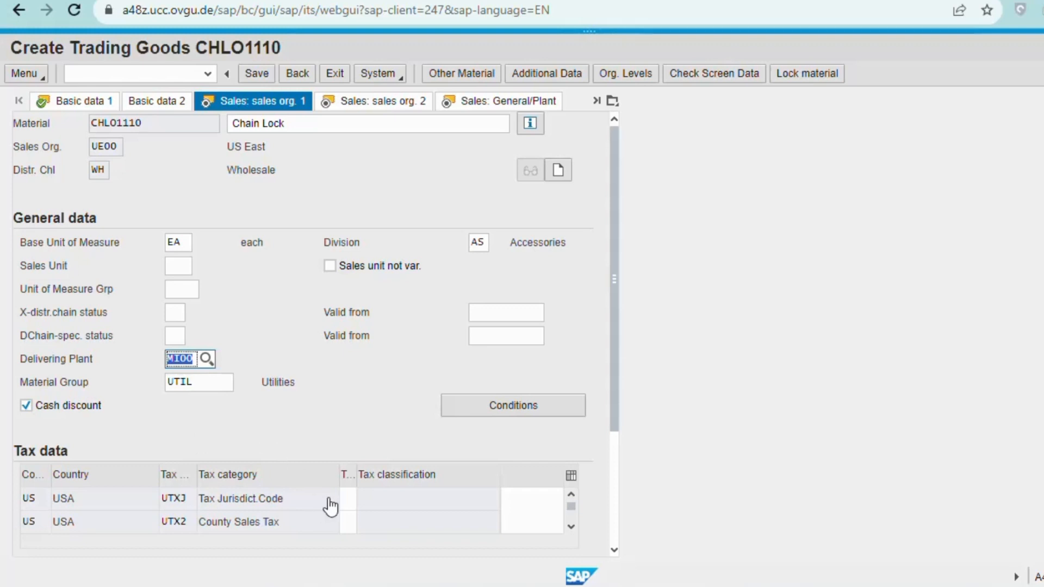
# Set tax classification 0 for County and City Sales Tax, then open the PR00 price conditions.
pyautogui.click(347, 500)
pyautogui.write('0')
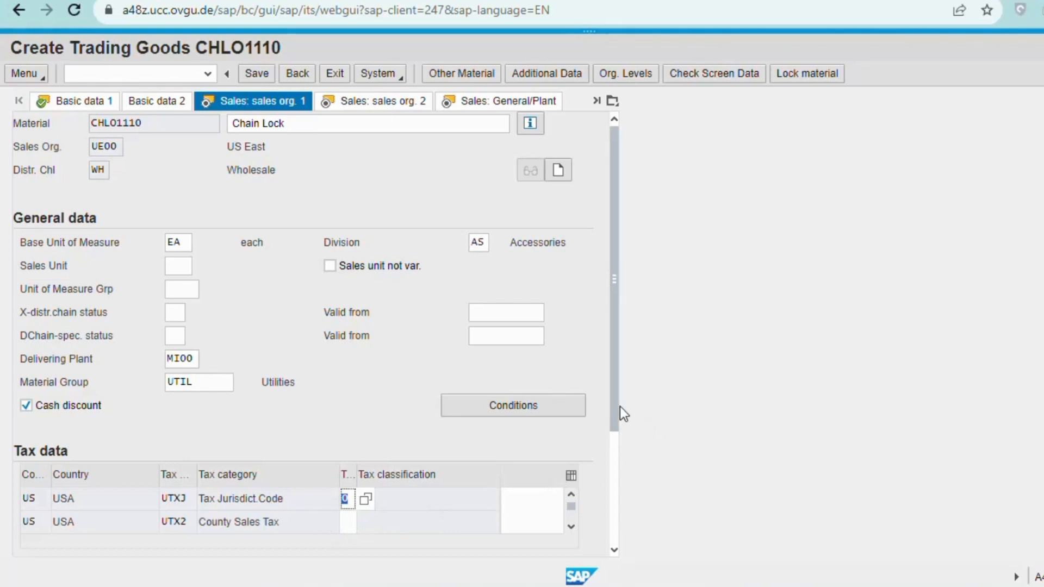
pyautogui.moveTo(611, 406); pyautogui.dragTo(560, 476)
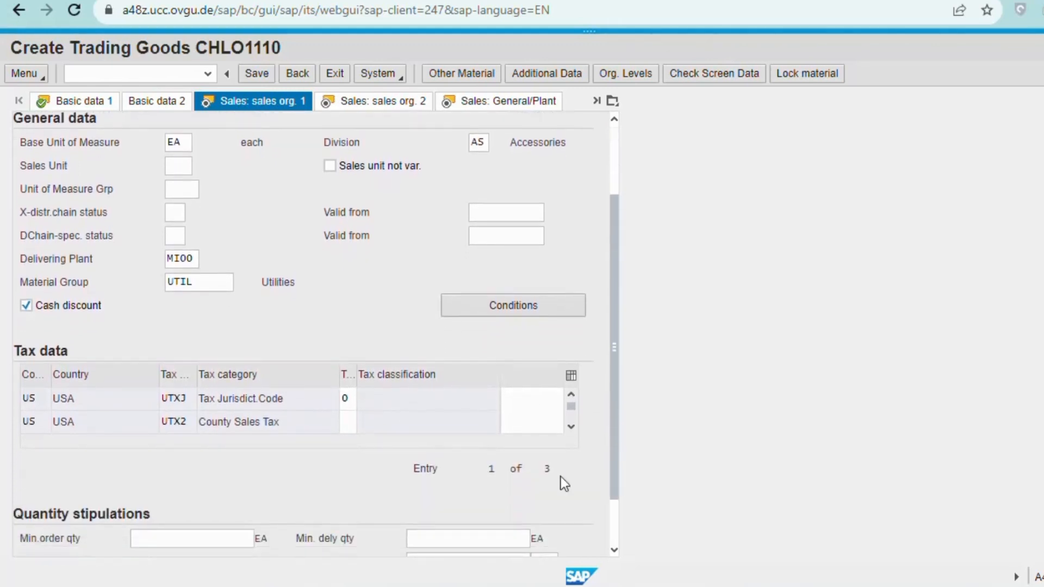
pyautogui.click(356, 430)
pyautogui.write('0')
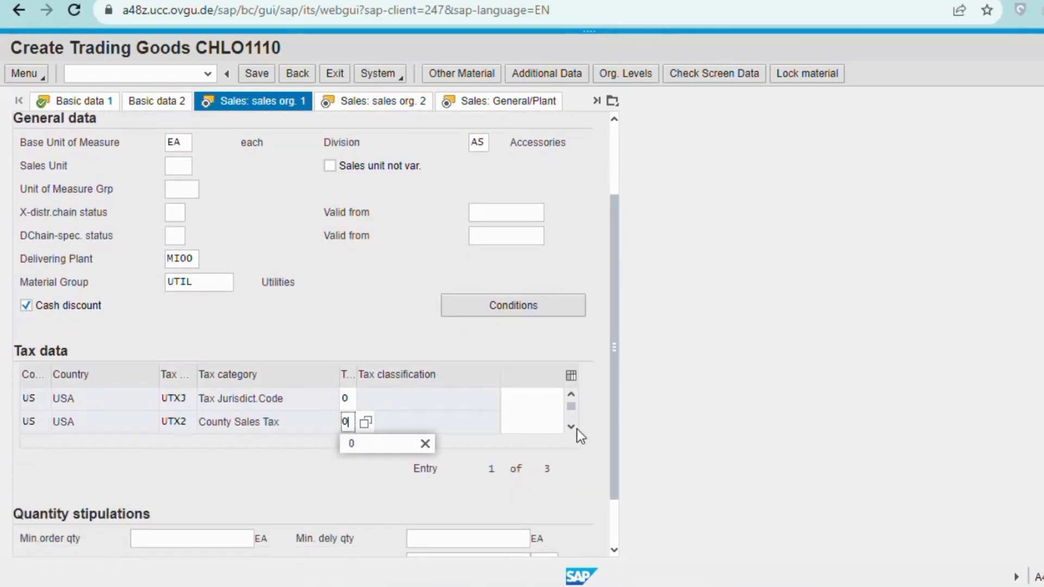
pyautogui.click(387, 445)
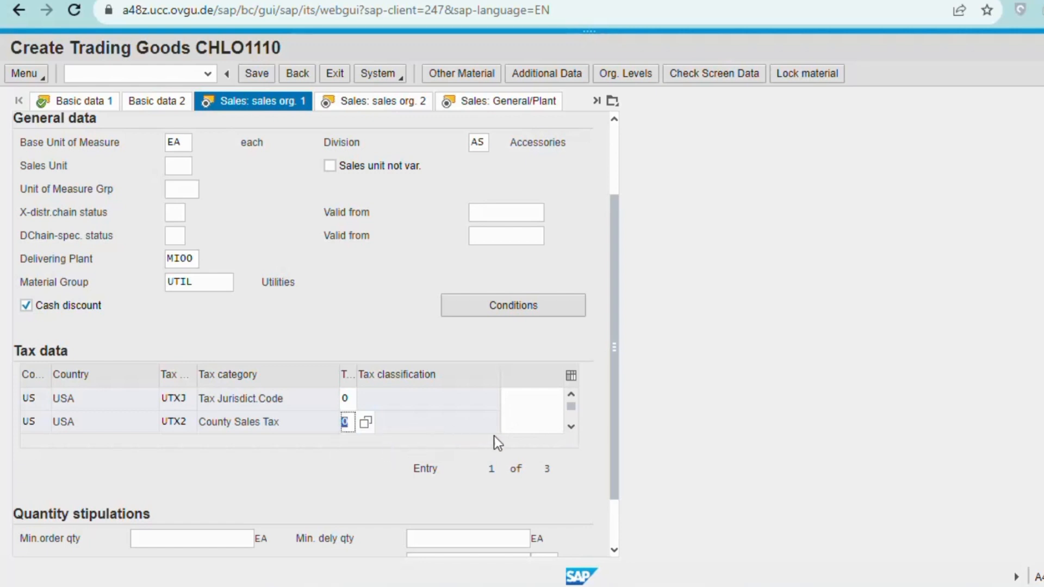
pyautogui.click(571, 428)
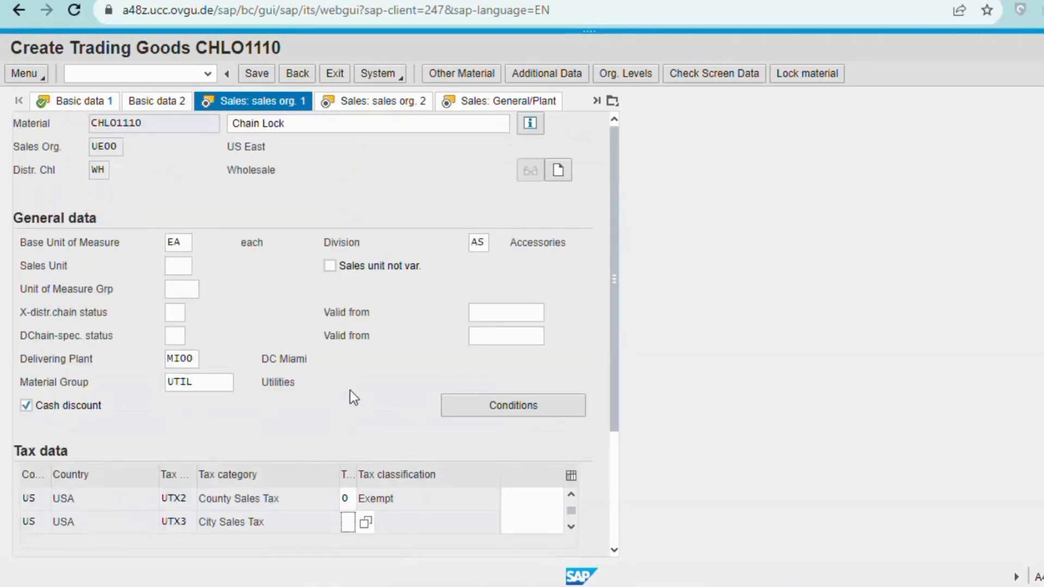
pyautogui.click(347, 523)
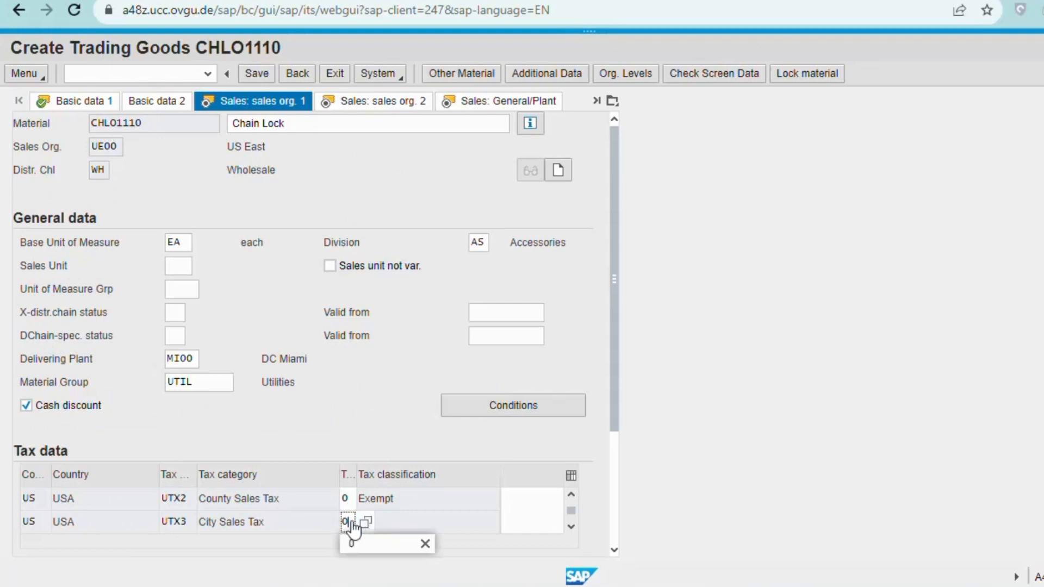
pyautogui.click(352, 546)
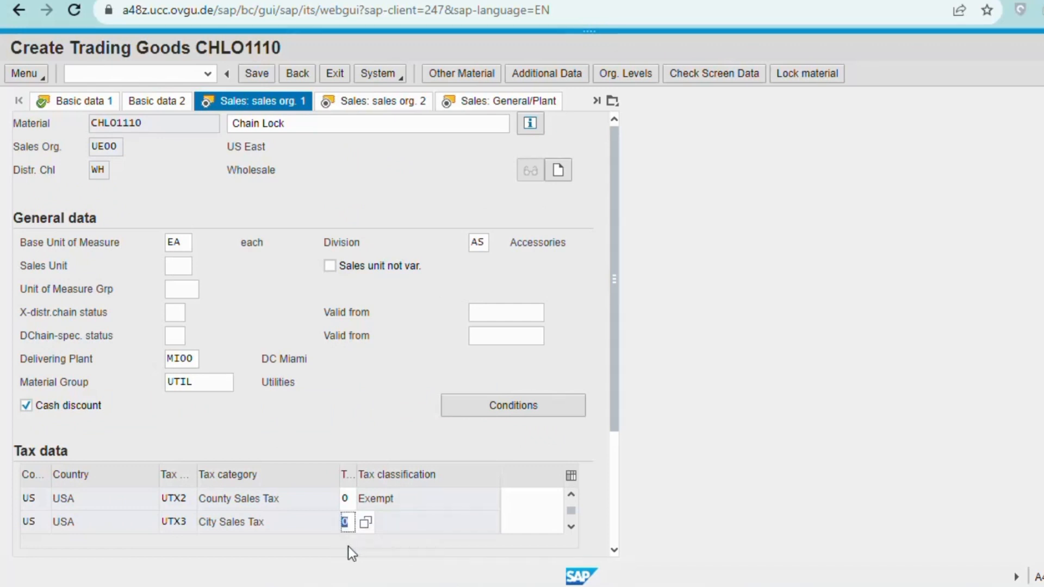
pyautogui.click(317, 417)
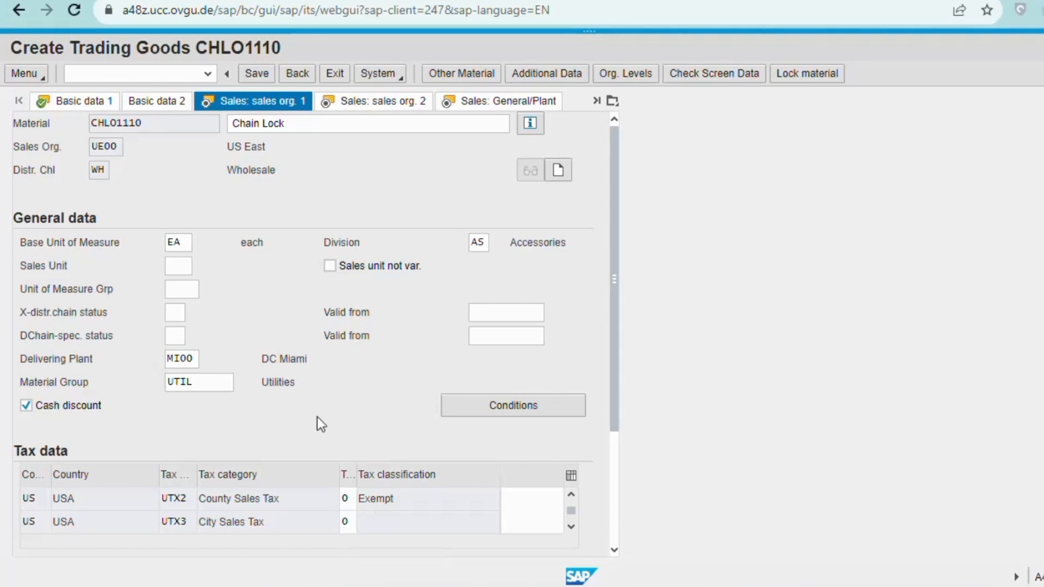
pyautogui.click(499, 414)
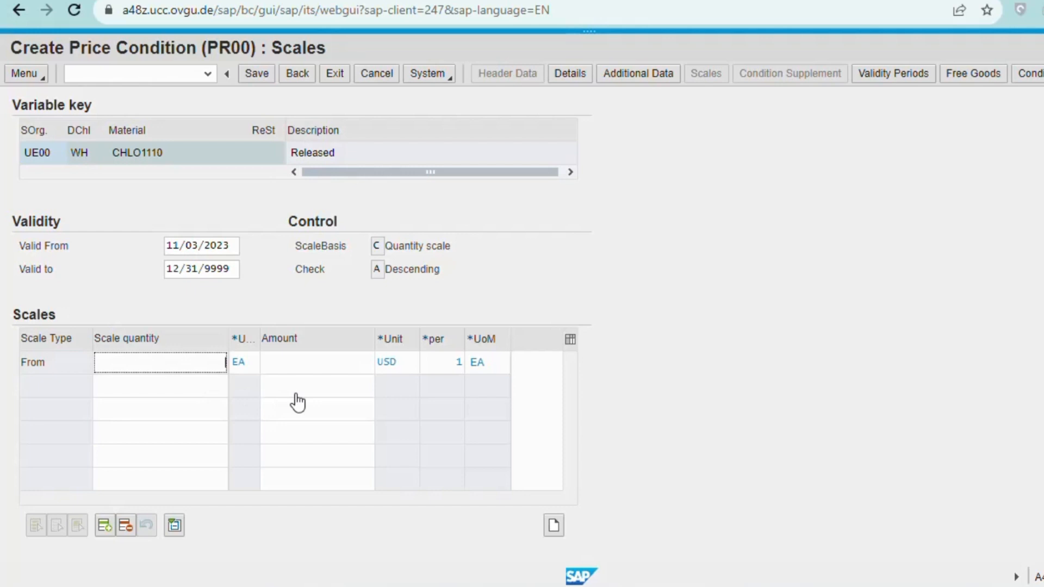
# Enter a PR00 scale quantity of 1 at 69 USD, then go back to Sales: sales org. 1.
pyautogui.write('1')
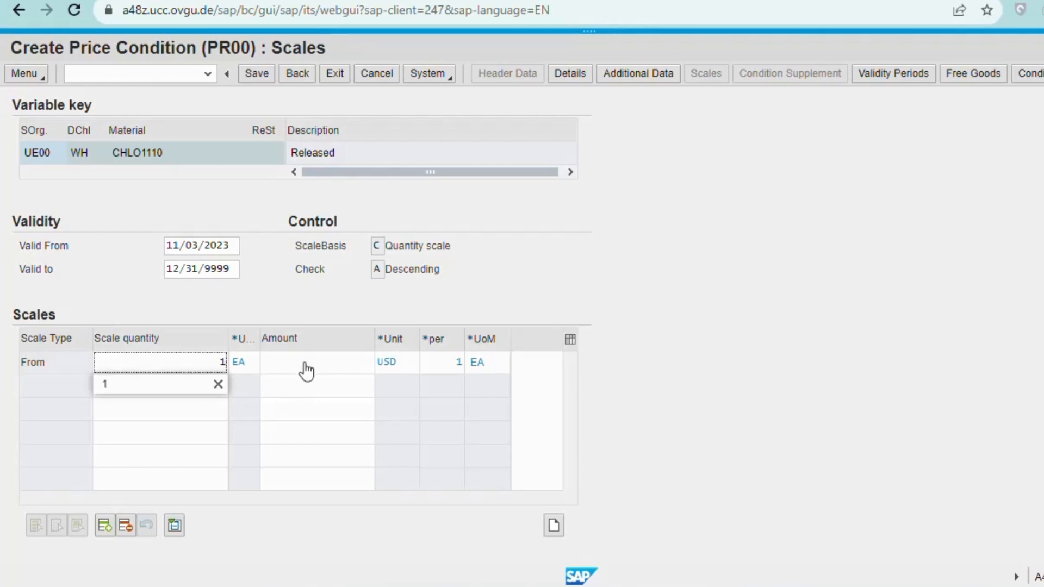
pyautogui.click(165, 387)
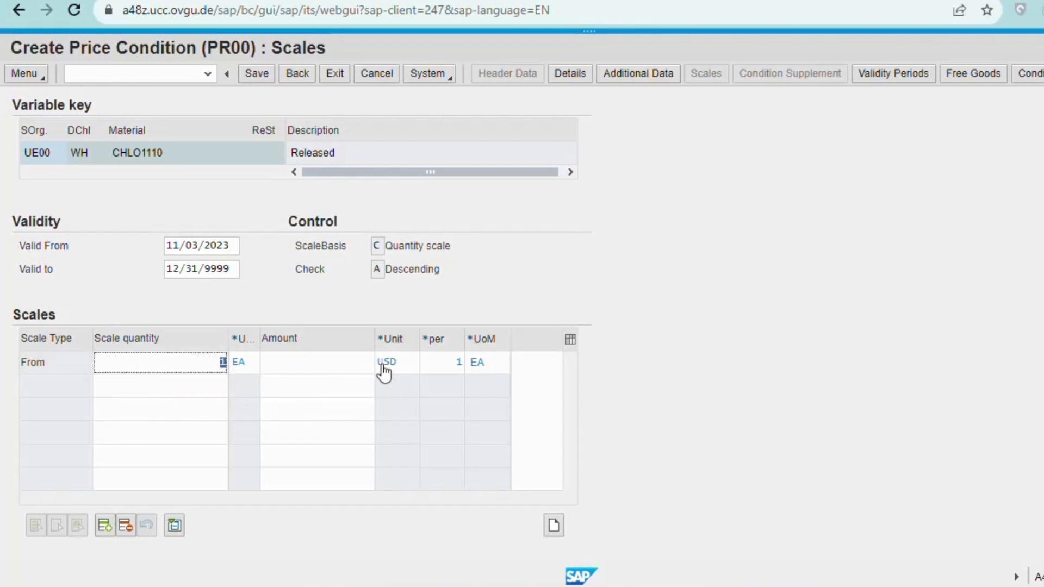
pyautogui.click(333, 368)
pyautogui.write('69')
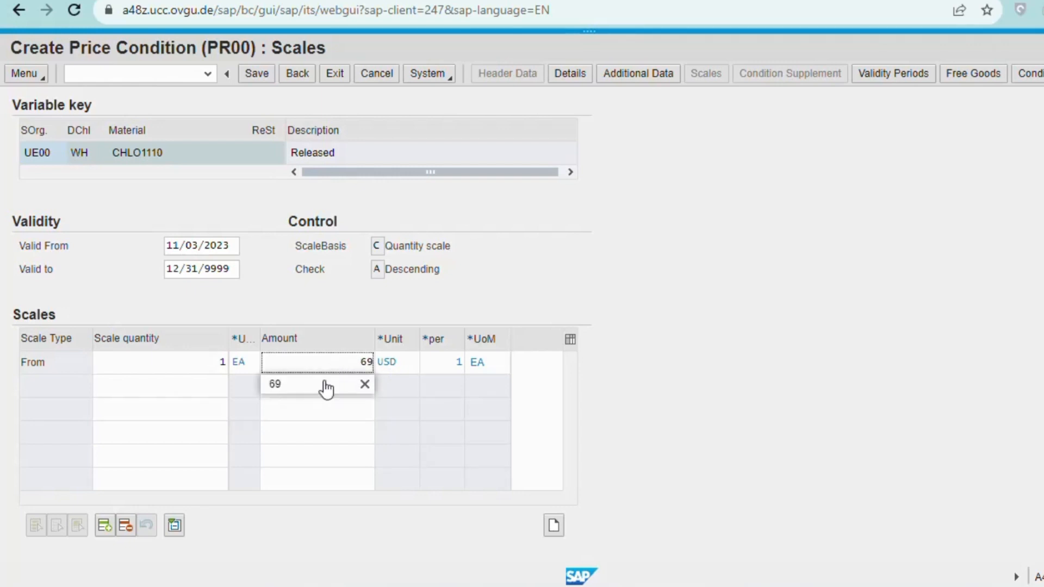
pyautogui.click(324, 385)
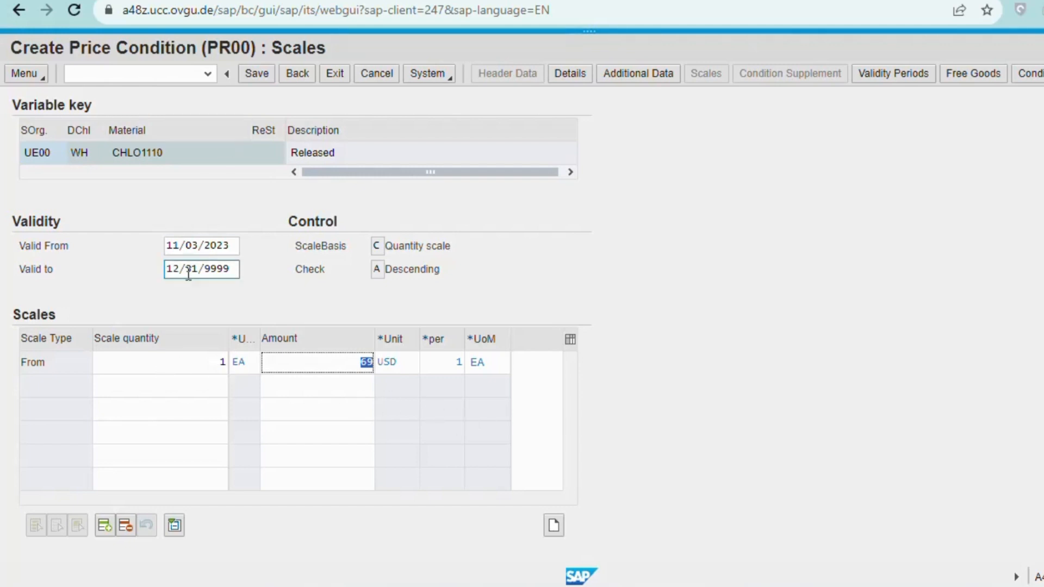
pyautogui.click(298, 85)
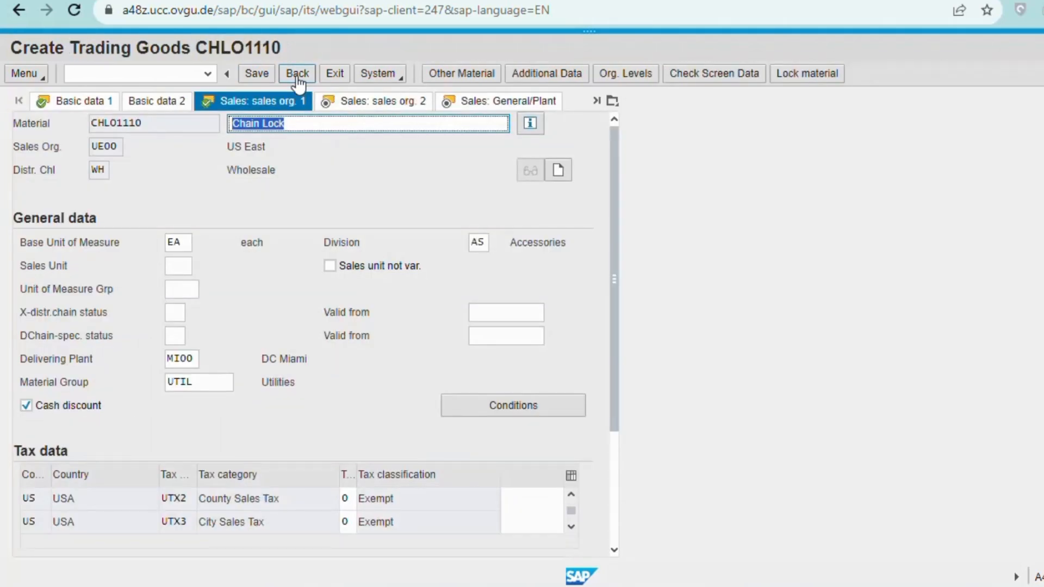
# On Sales: sales org. 2 enter material statistics group 1 and continue to Sales: General/Plant.
pyautogui.press('Return')
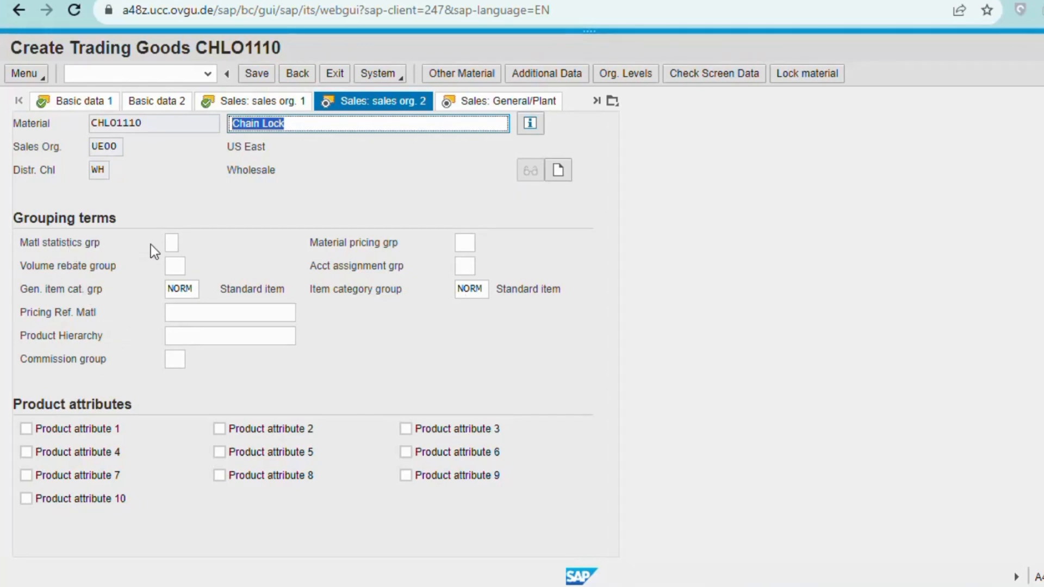
pyautogui.click(171, 243)
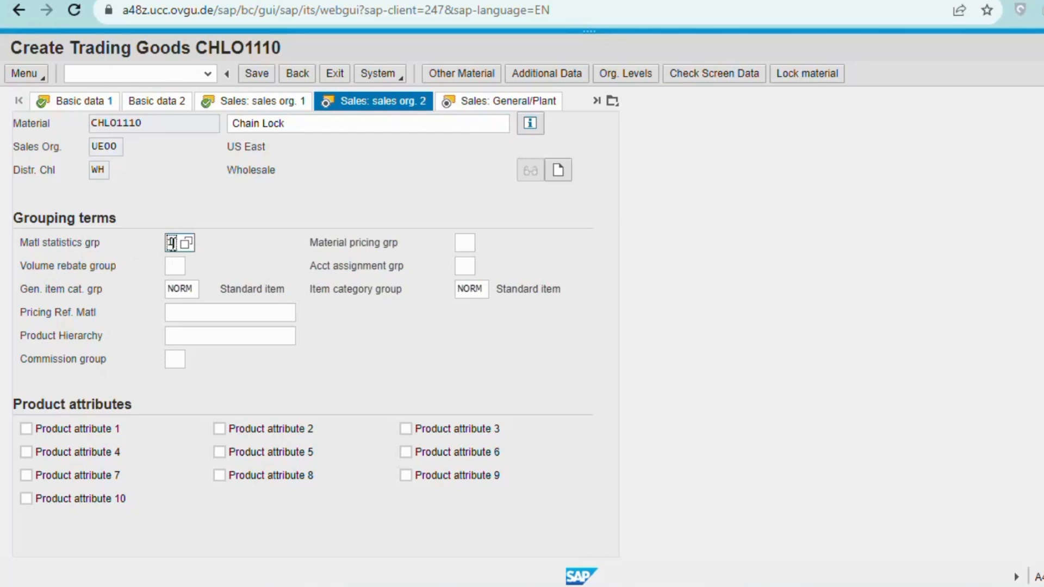
pyautogui.write('1')
pyautogui.press('Return')
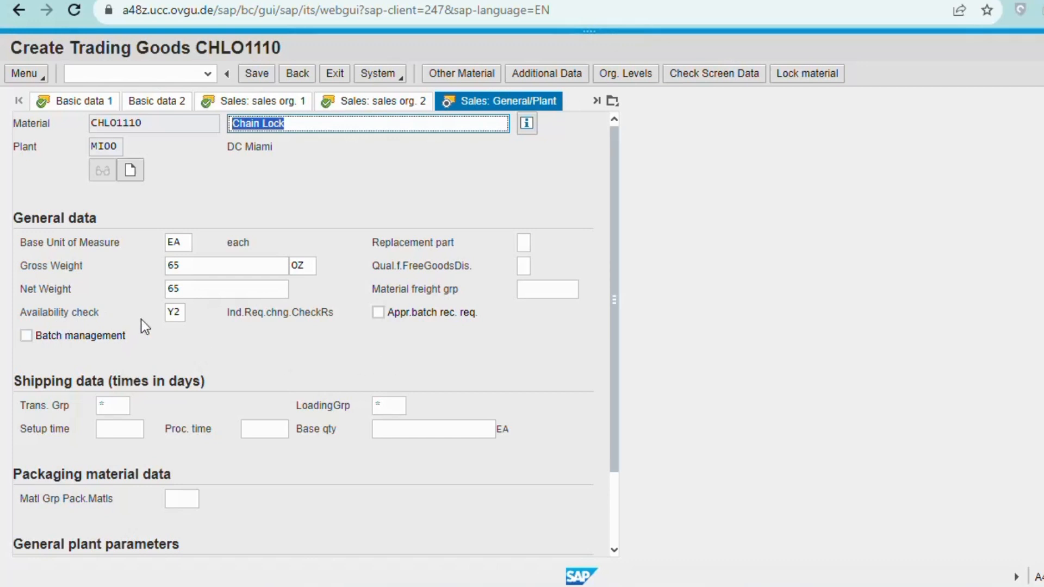
# Pick availability check 02, transportation group 0001 (On pallets) and loading group 0002 (Hand lift).
pyautogui.click(178, 313)
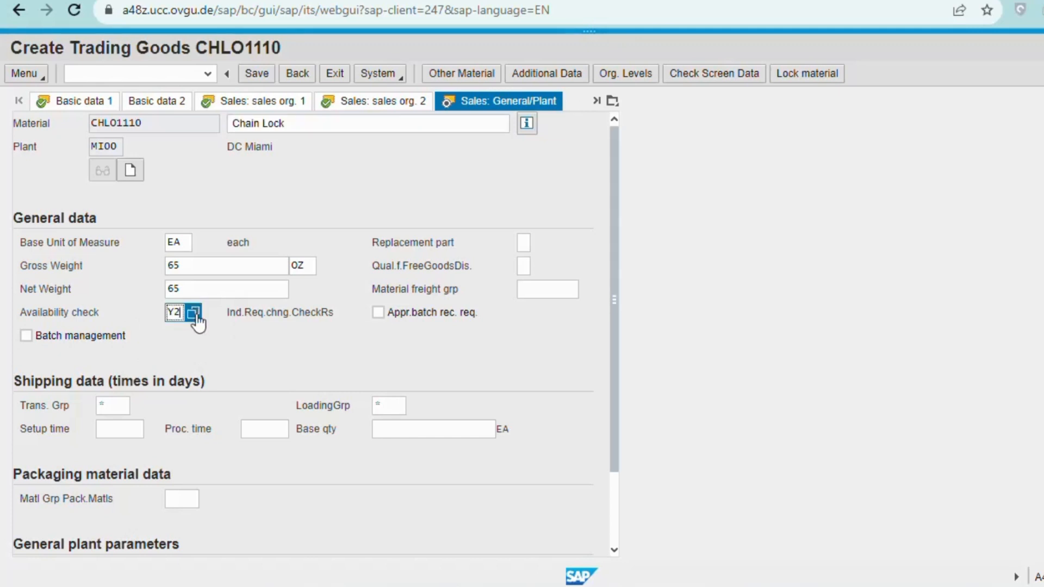
pyautogui.click(193, 313)
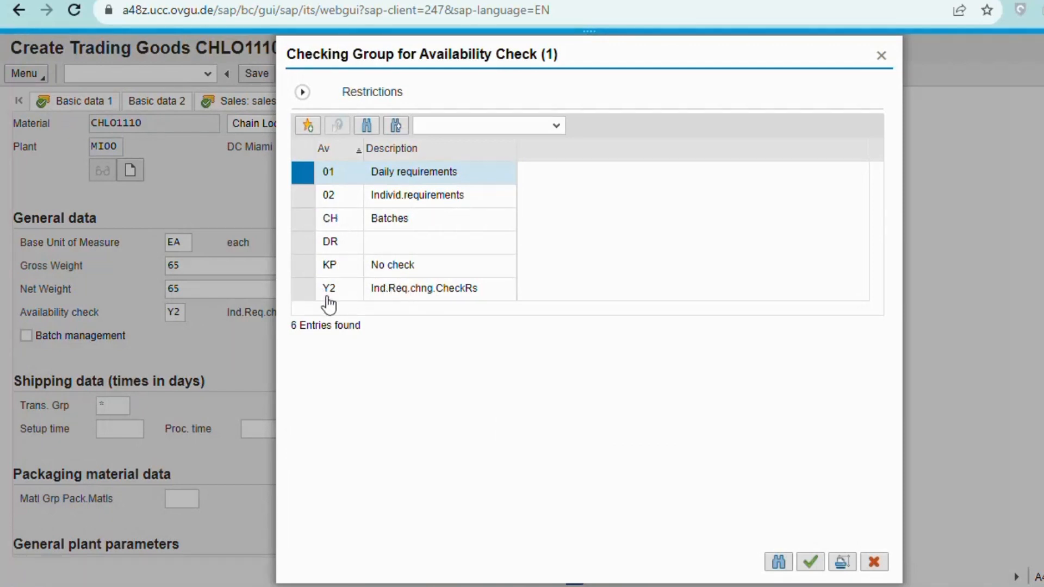
pyautogui.doubleClick(333, 200)
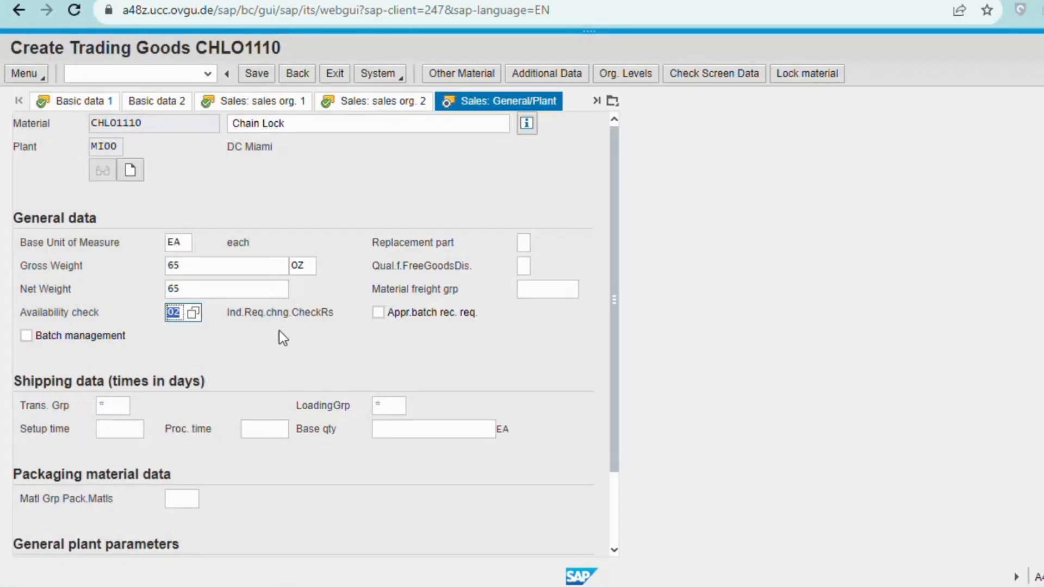
pyautogui.click(262, 352)
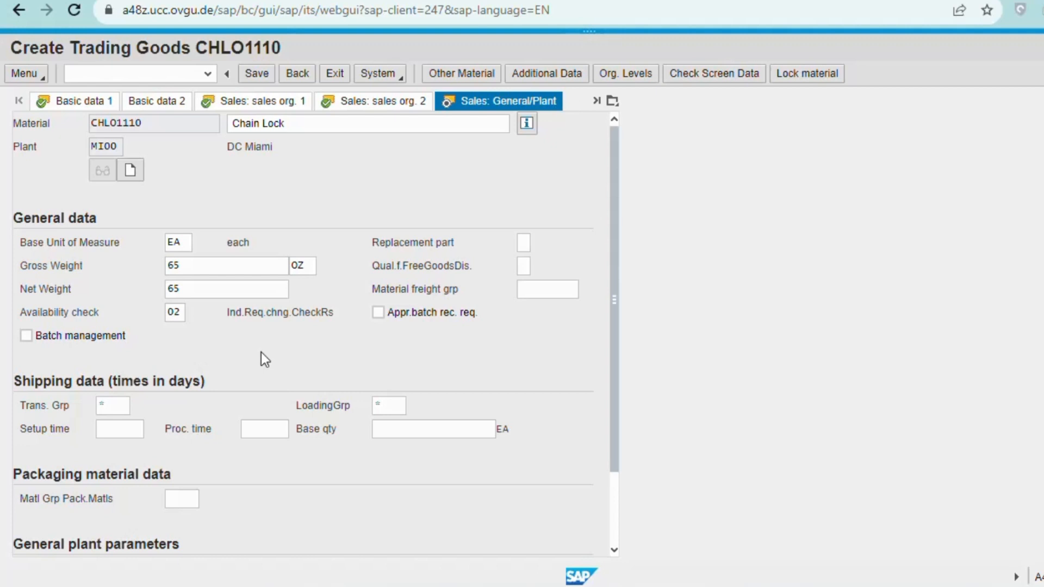
pyautogui.click(112, 405)
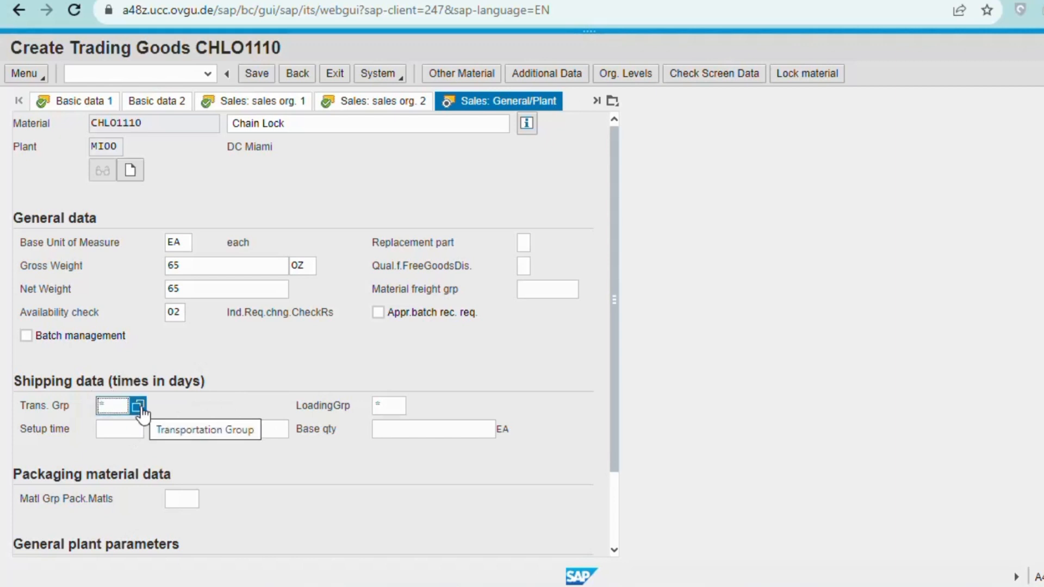
pyautogui.click(138, 405)
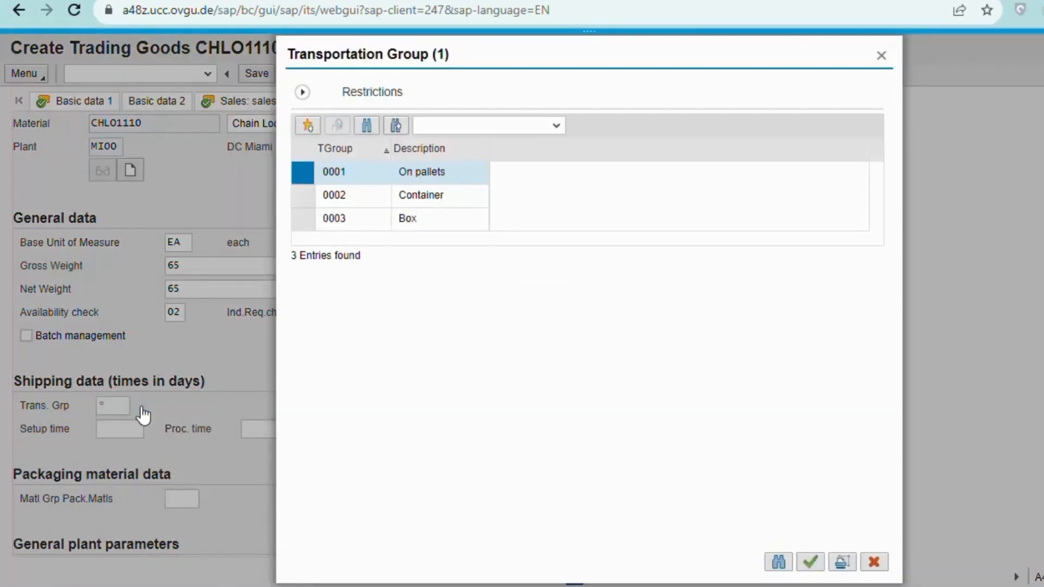
pyautogui.doubleClick(400, 172)
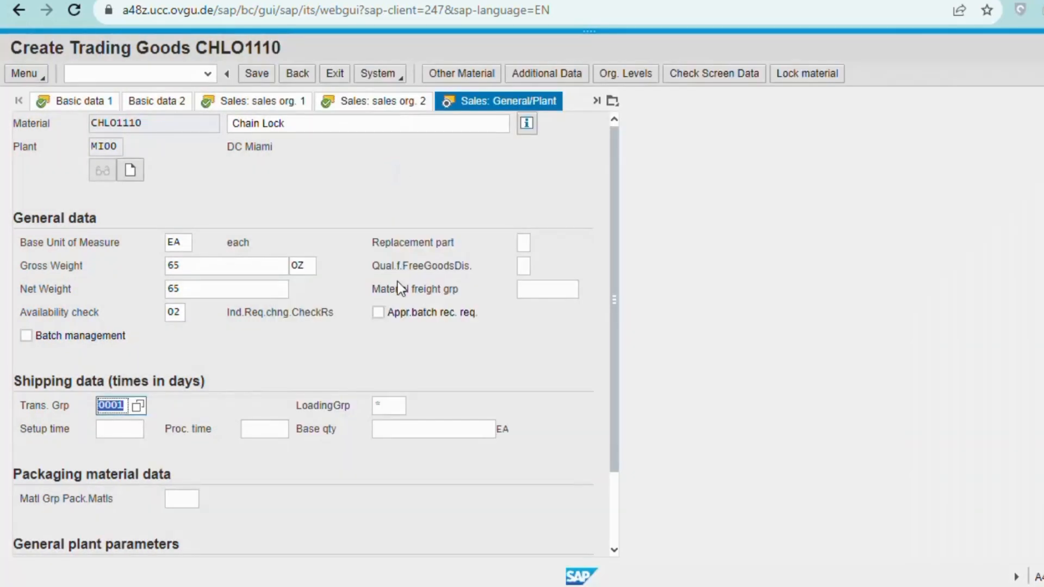
pyautogui.click(383, 406)
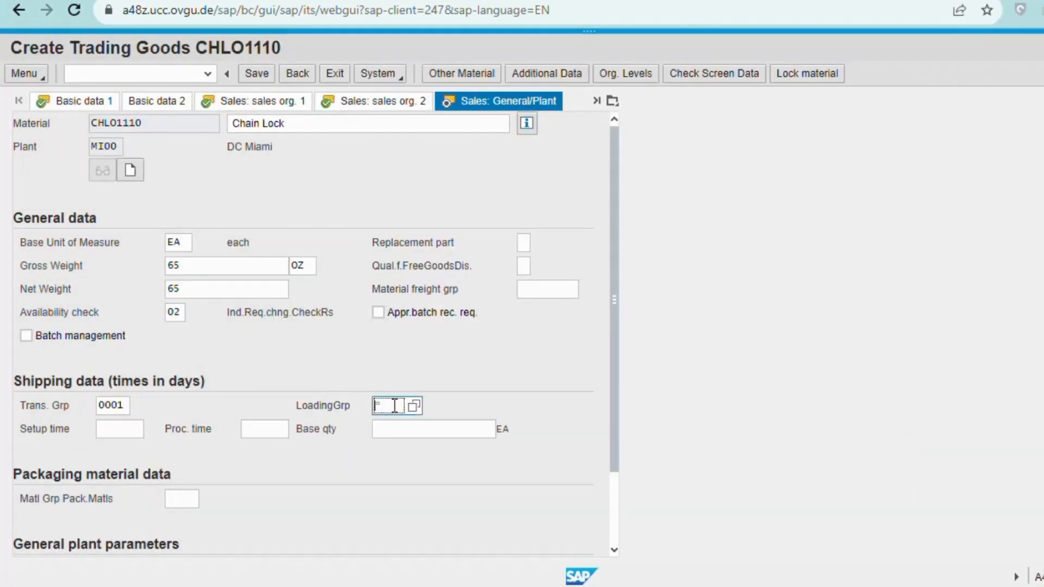
pyautogui.click(415, 411)
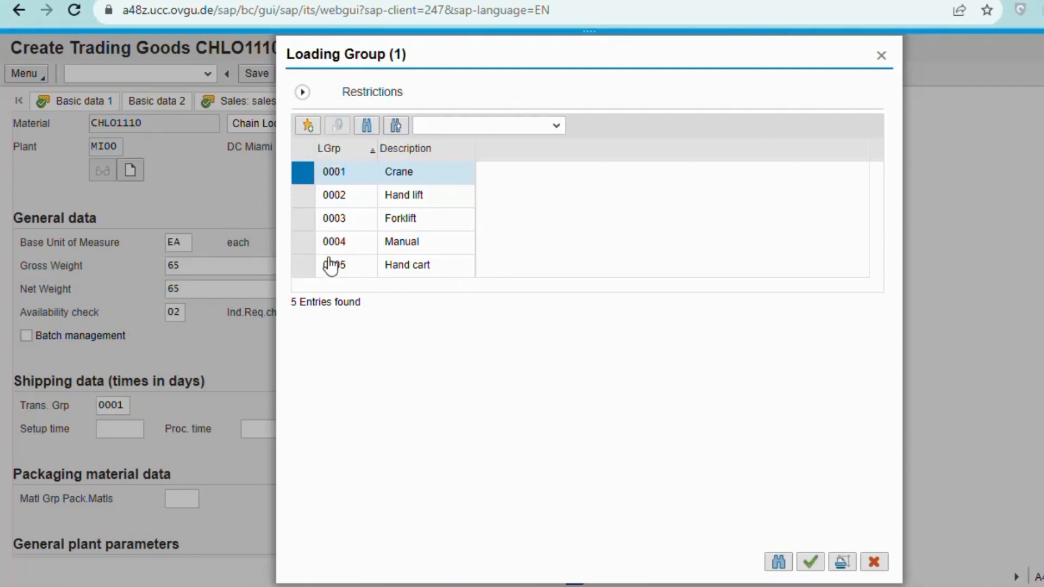
pyautogui.click(334, 196)
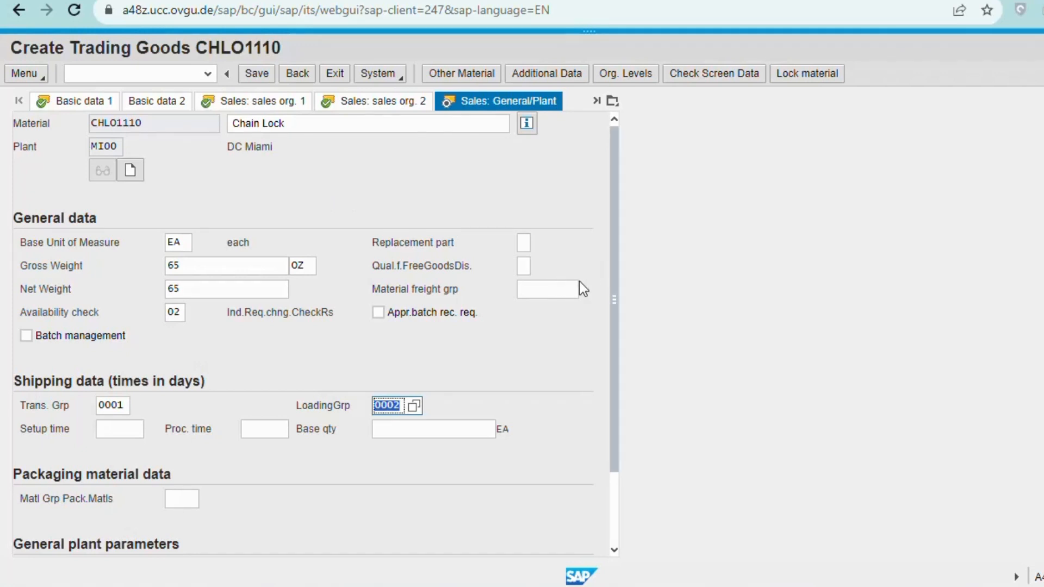
pyautogui.press('Return')
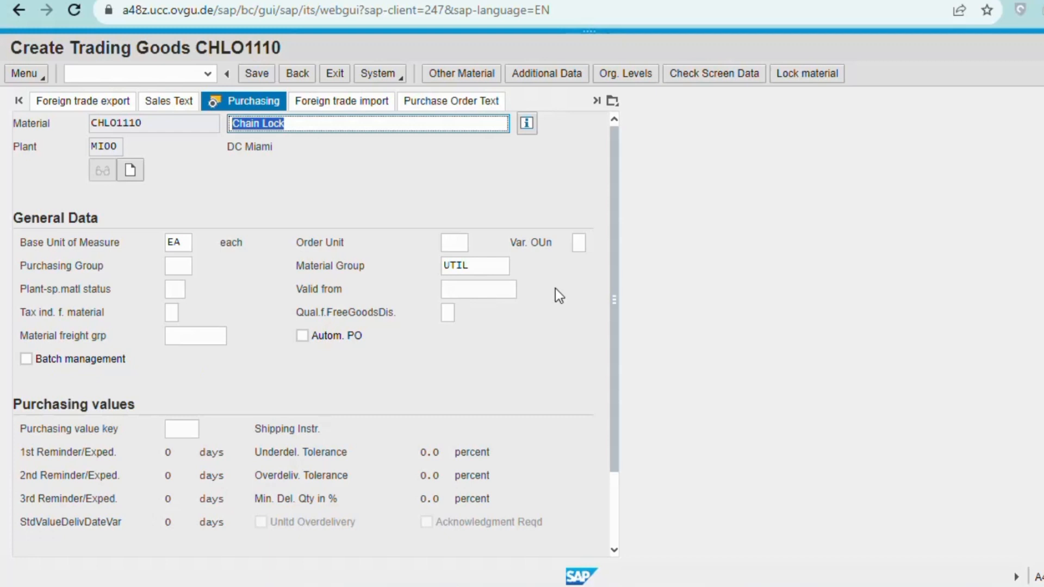
# Choose purchasing group N00 North America from the value list and continue to MRP 1.
pyautogui.click(180, 266)
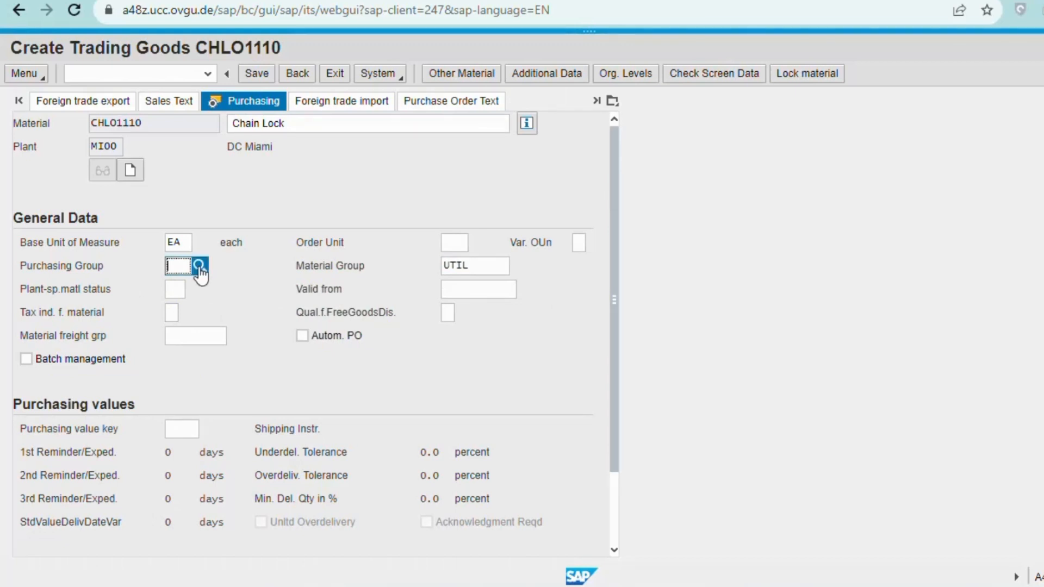
pyautogui.click(199, 266)
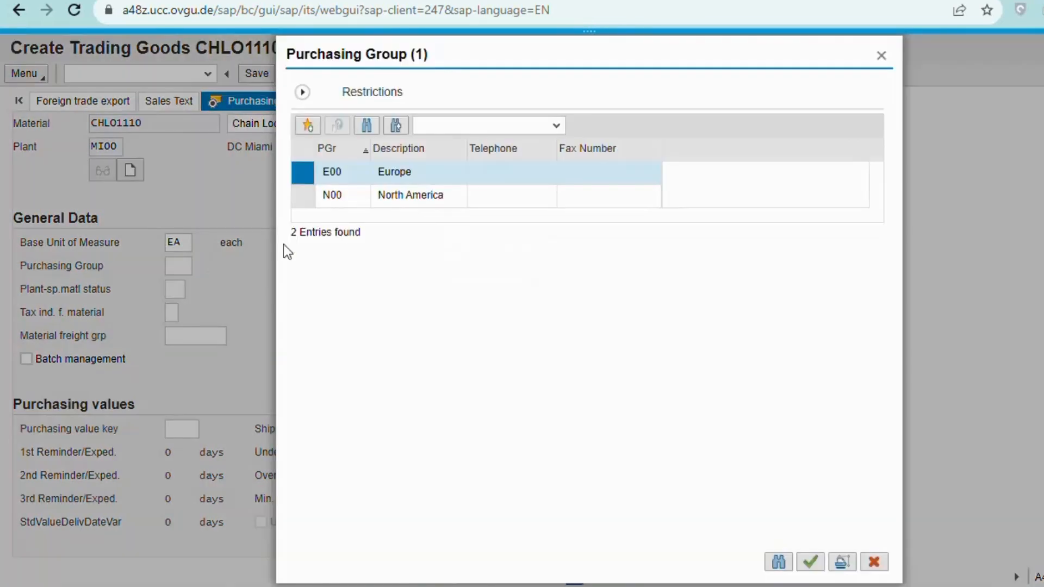
pyautogui.doubleClick(395, 196)
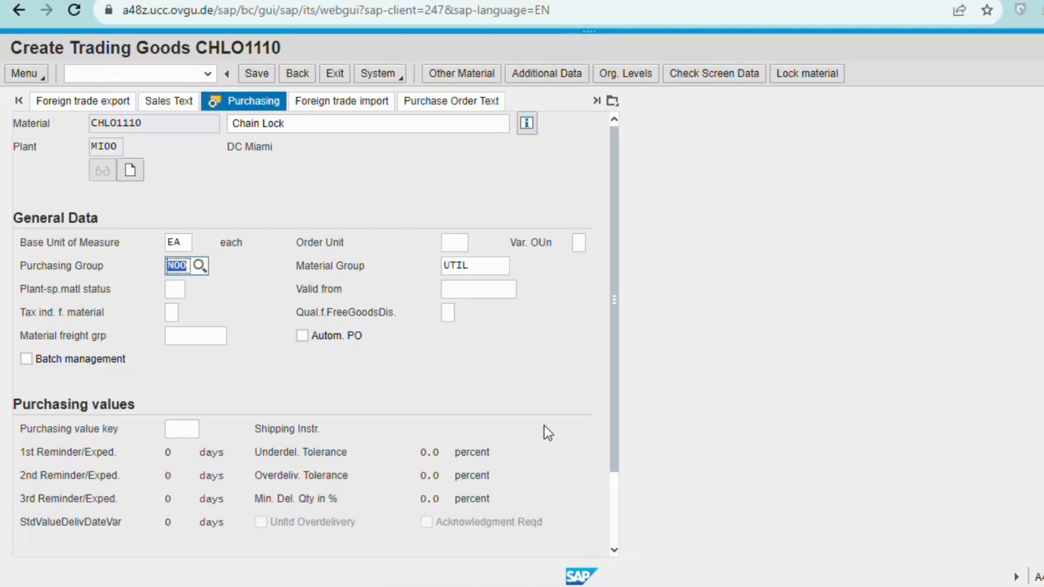
pyautogui.press('Return')
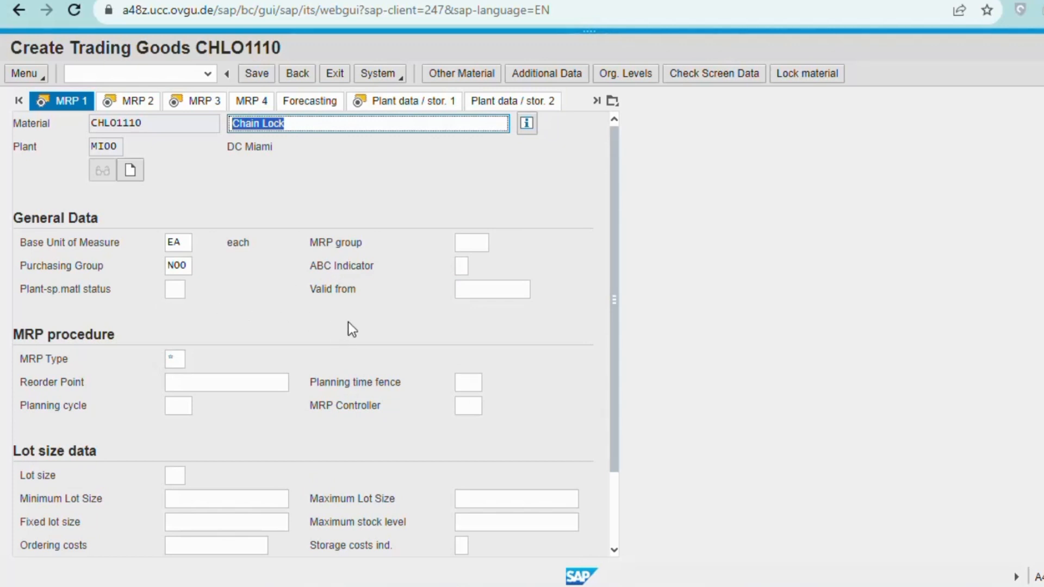
# Set MRP type PD, MRP controller 000 and lot sizing procedure EX.
pyautogui.click(178, 359)
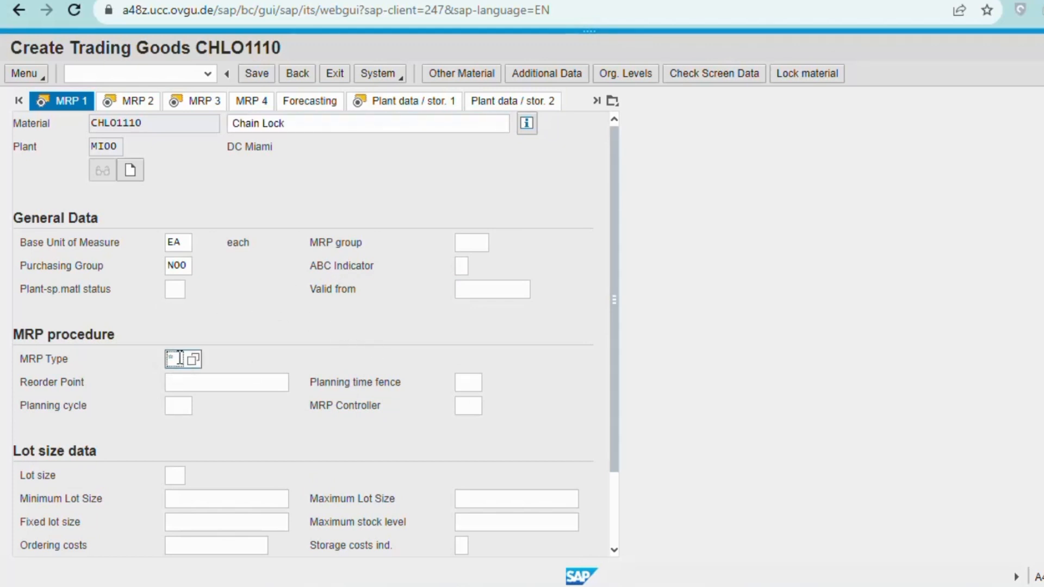
pyautogui.write('PD')
pyautogui.click(468, 402)
pyautogui.write('000')
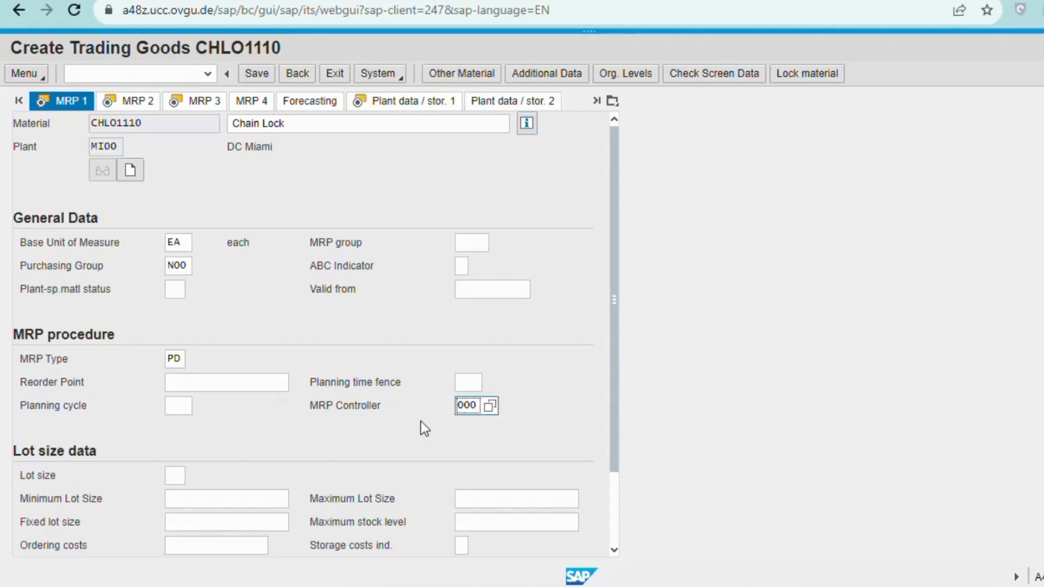
pyautogui.click(396, 433)
pyautogui.click(176, 476)
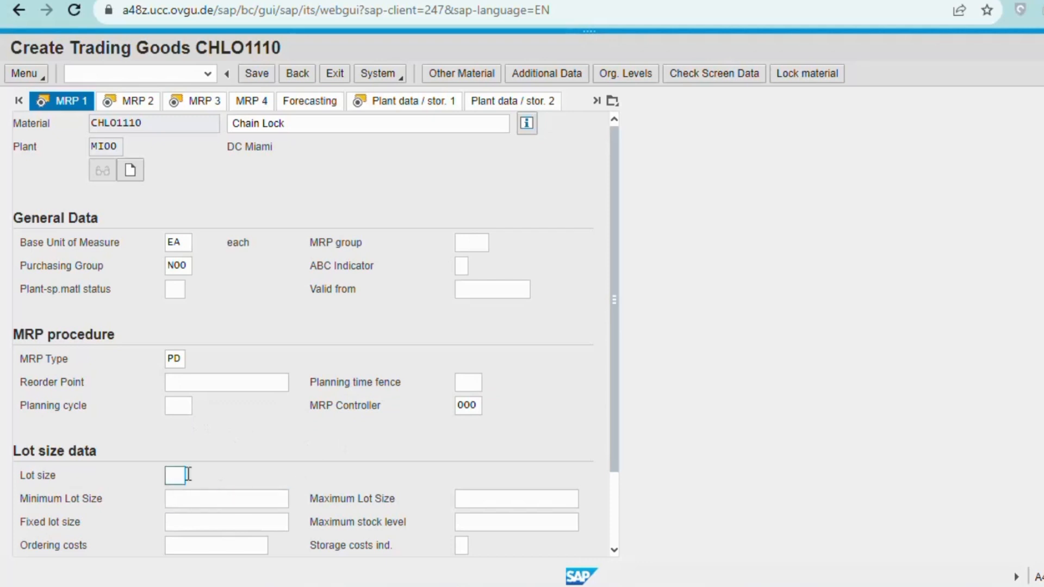
pyautogui.write('EX')
pyautogui.click(262, 481)
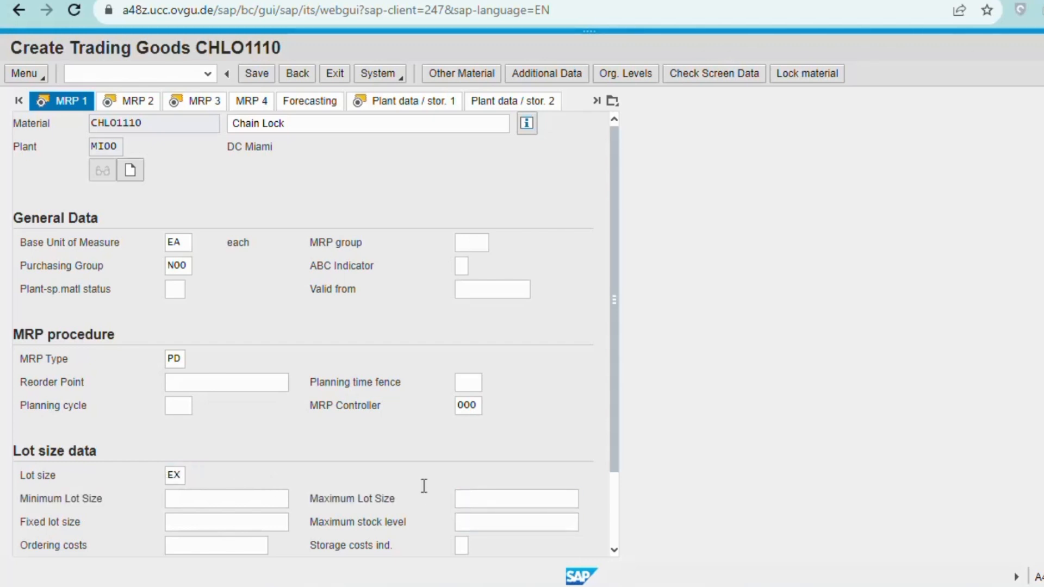
# Put 10 in Minimum Lot Size instead of Maximum Lot Size, then continue to MRP 2.
pyautogui.scroll(-3, 423, 486)
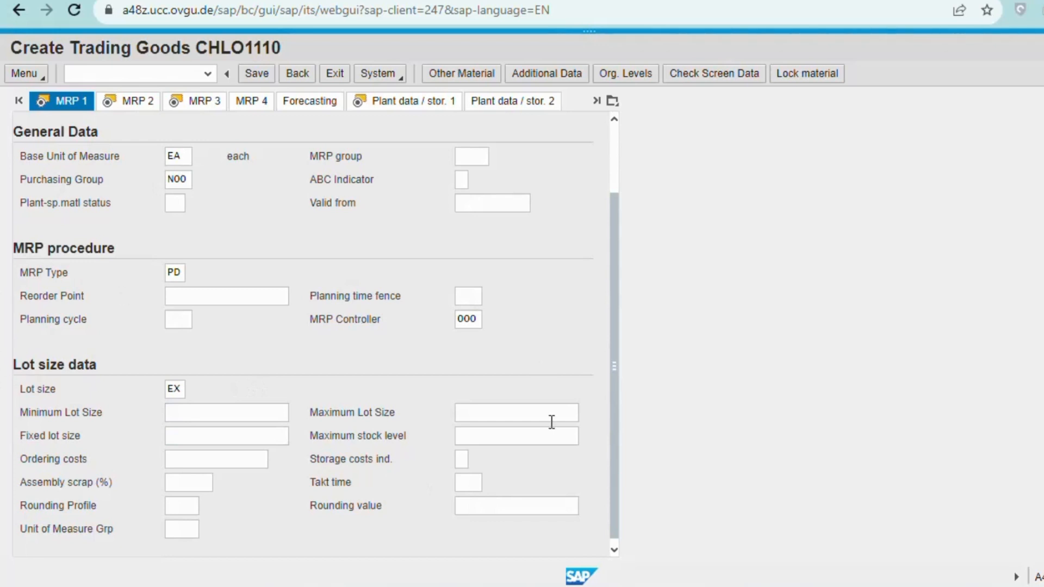
pyautogui.click(499, 413)
pyautogui.write('10')
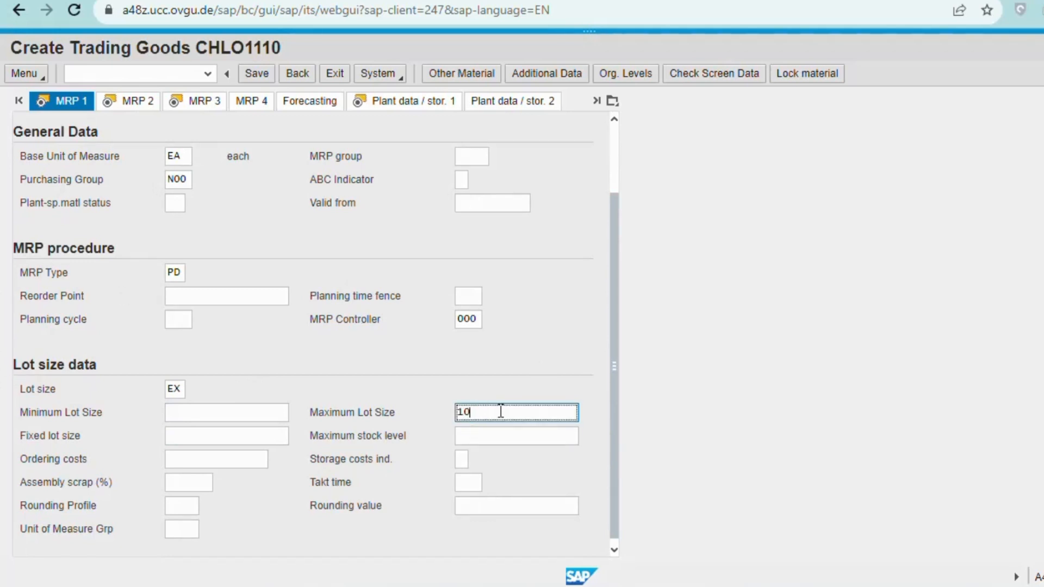
pyautogui.click(509, 359)
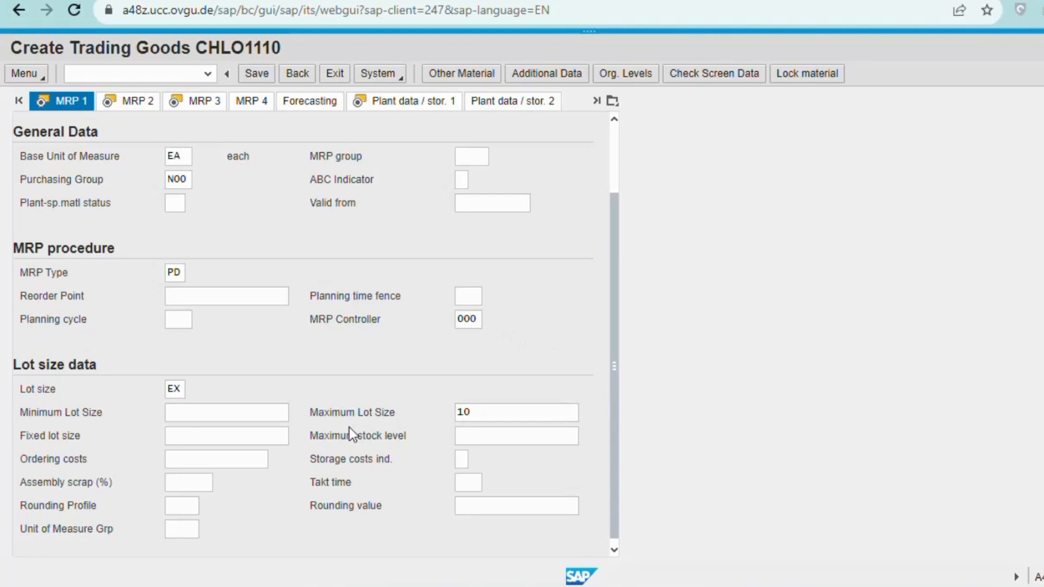
pyautogui.click(486, 413)
pyautogui.press('BackSpace')
pyautogui.press('BackSpace')
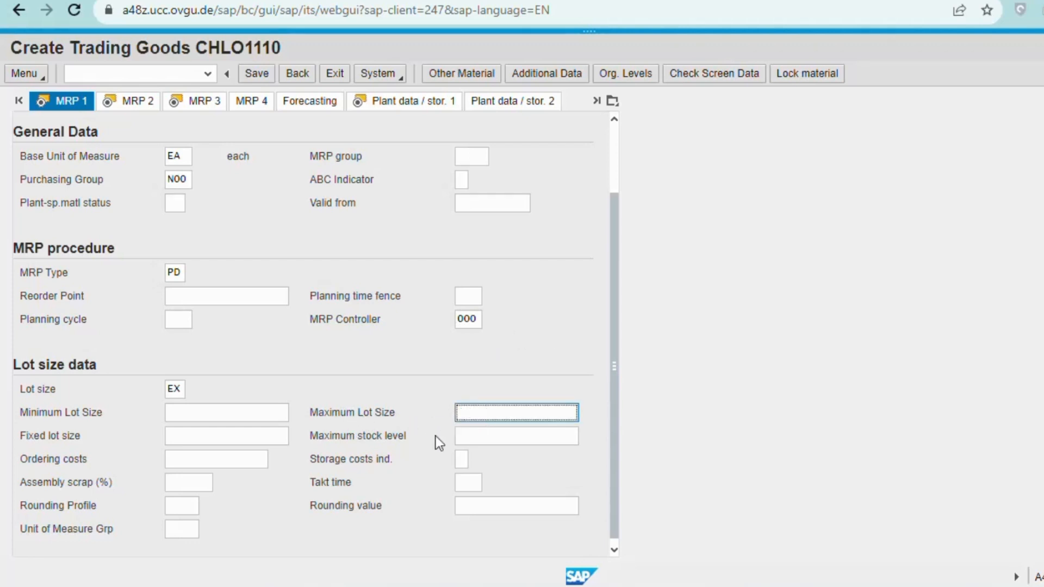
pyautogui.click(199, 414)
pyautogui.write('10')
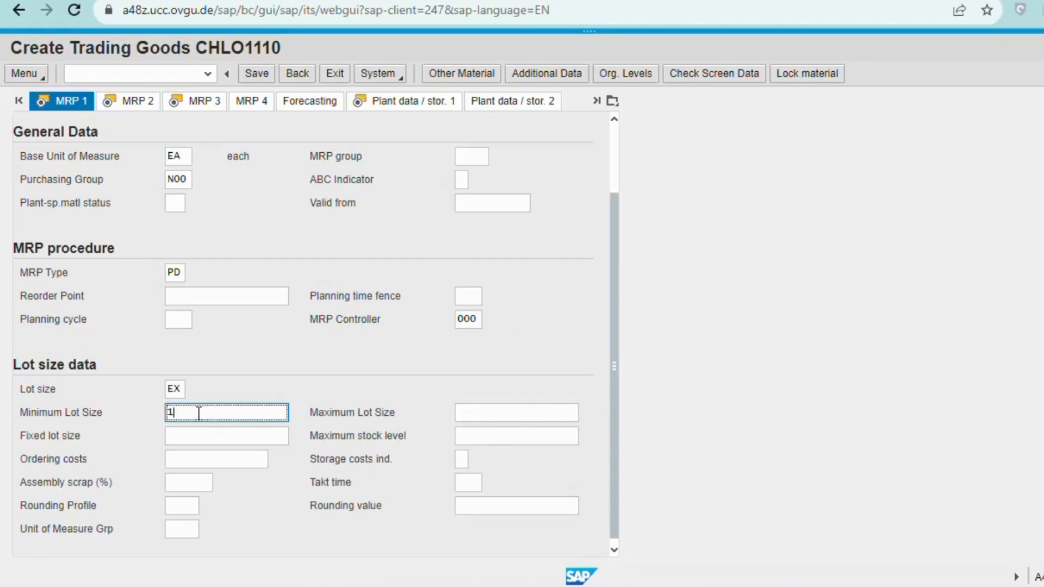
pyautogui.click(274, 358)
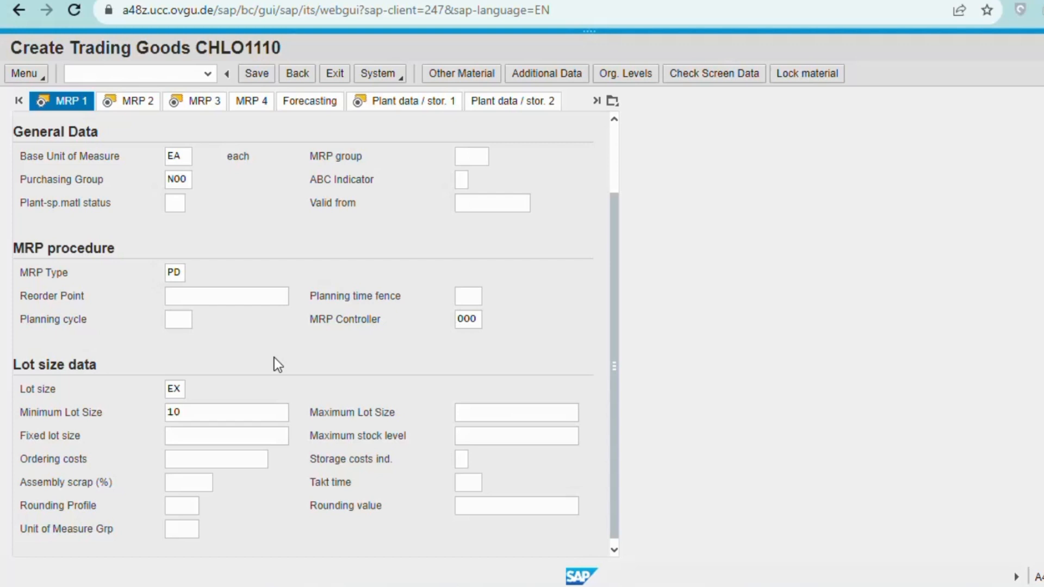
pyautogui.press('Return')
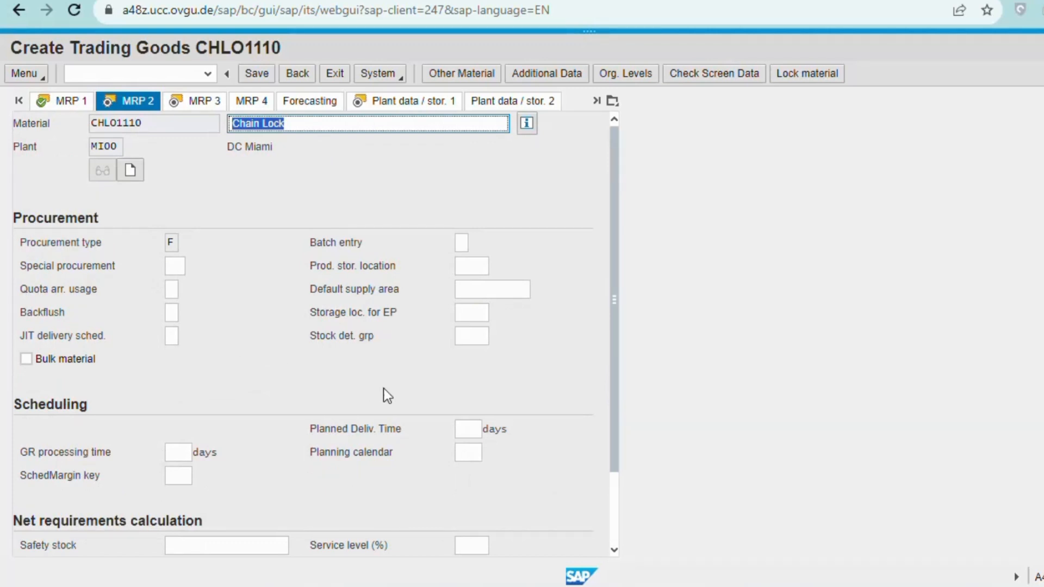
# Enter planned delivery time 6 days and scheduling margin key 001, then continue onward.
pyautogui.click(474, 430)
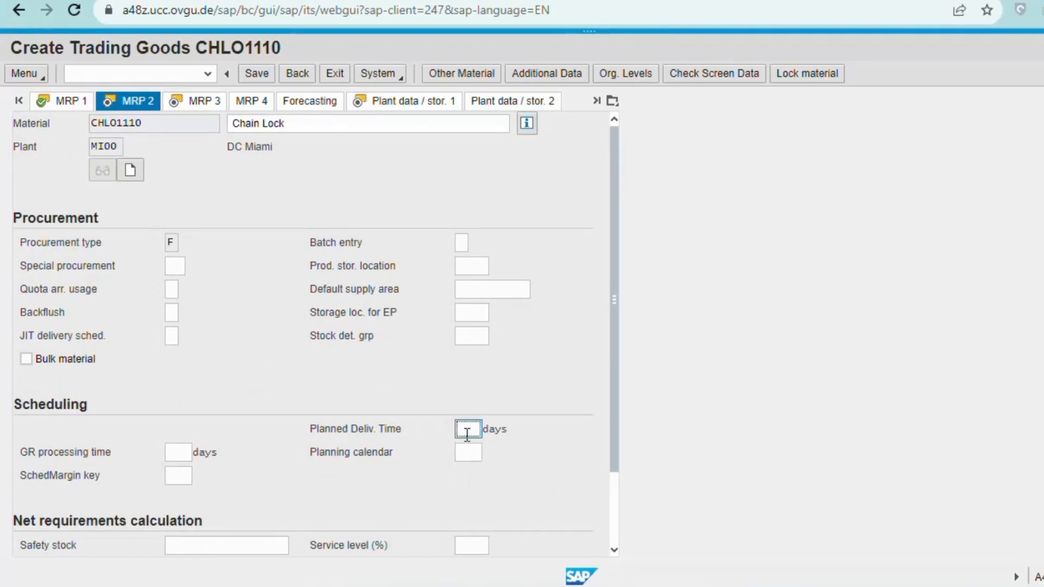
pyautogui.write('6')
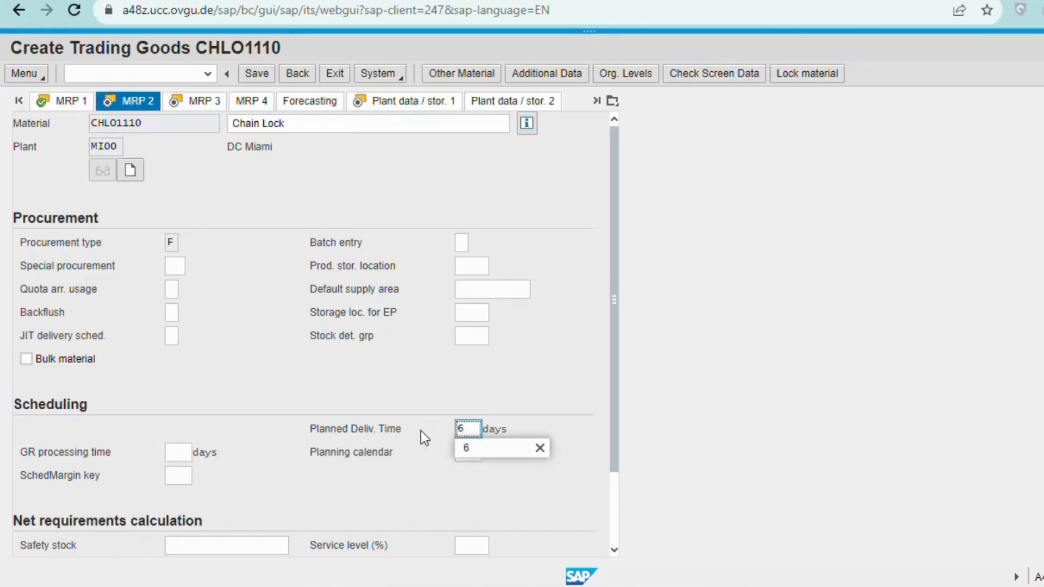
pyautogui.click(465, 453)
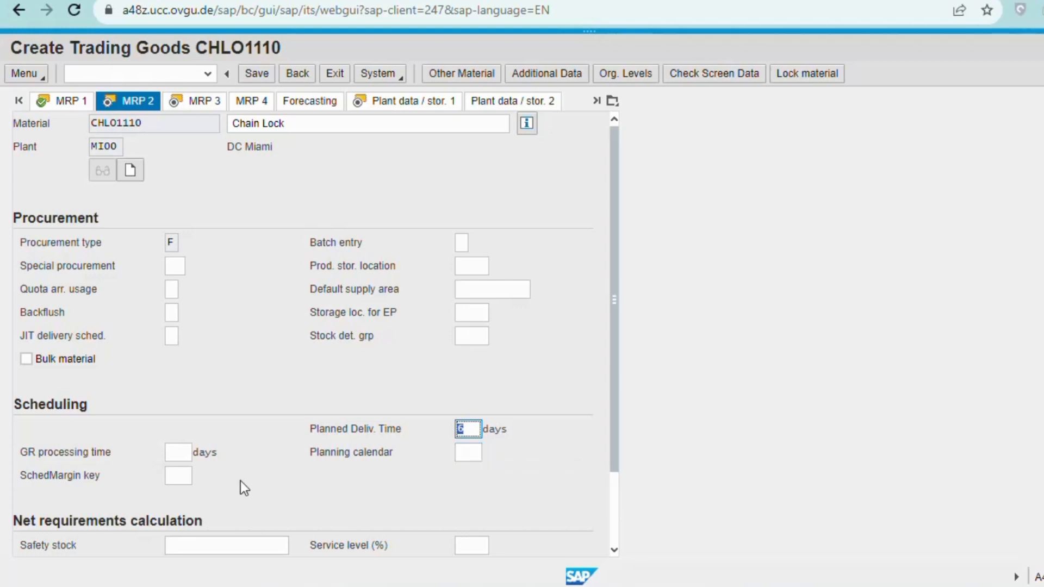
pyautogui.click(183, 475)
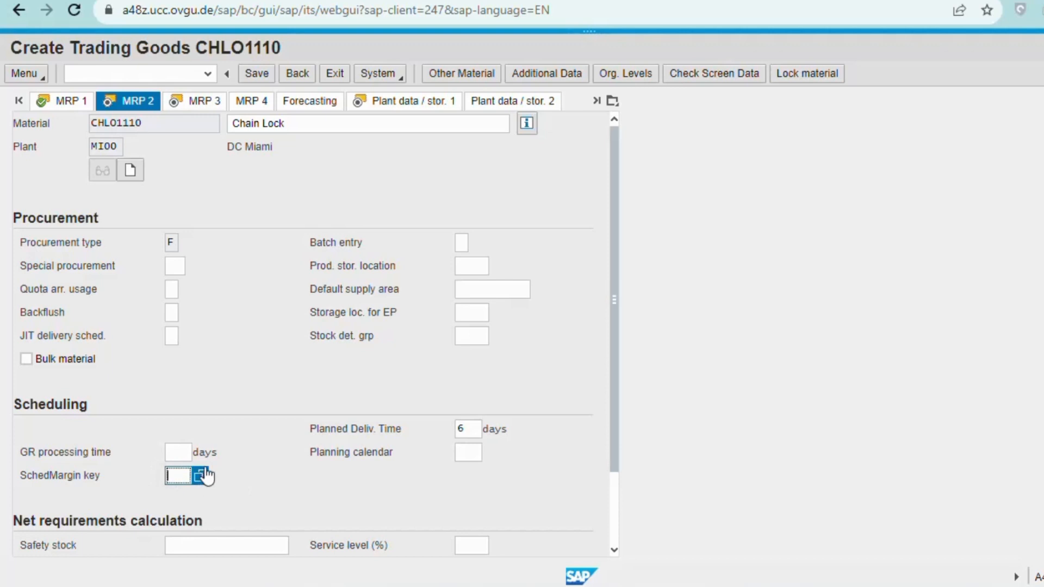
pyautogui.click(203, 476)
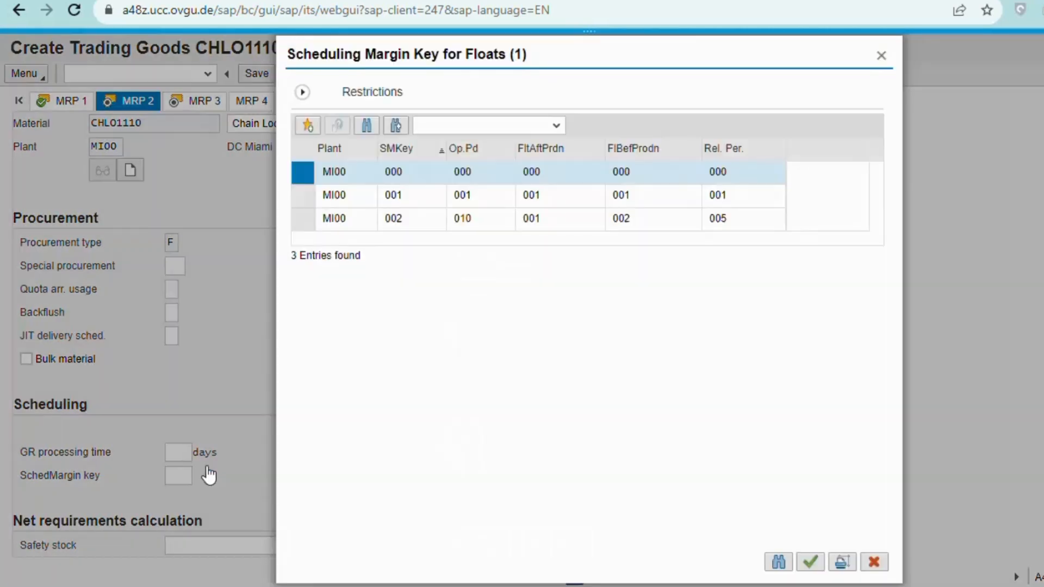
pyautogui.click(359, 195)
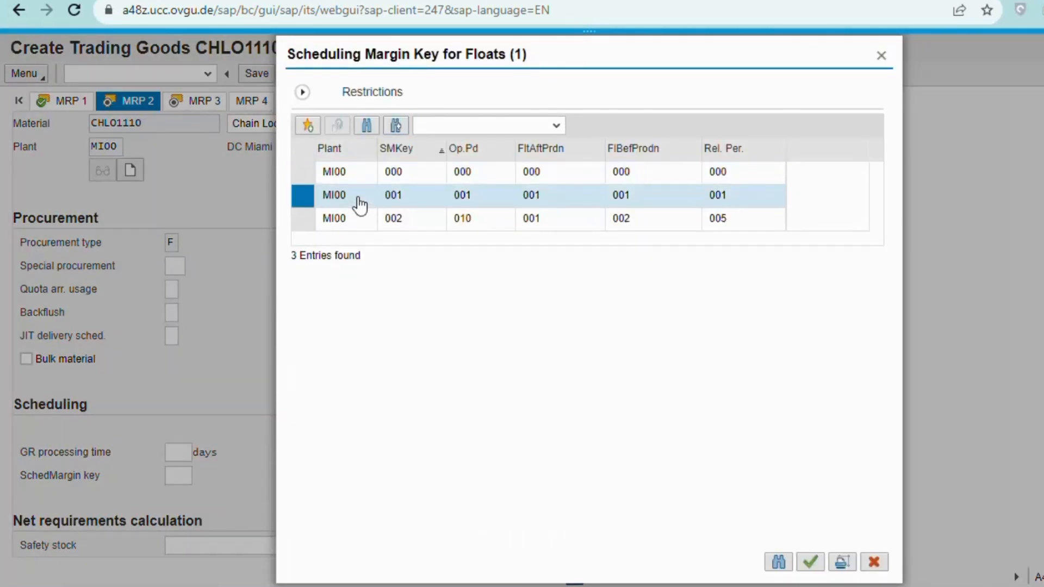
pyautogui.doubleClick(359, 206)
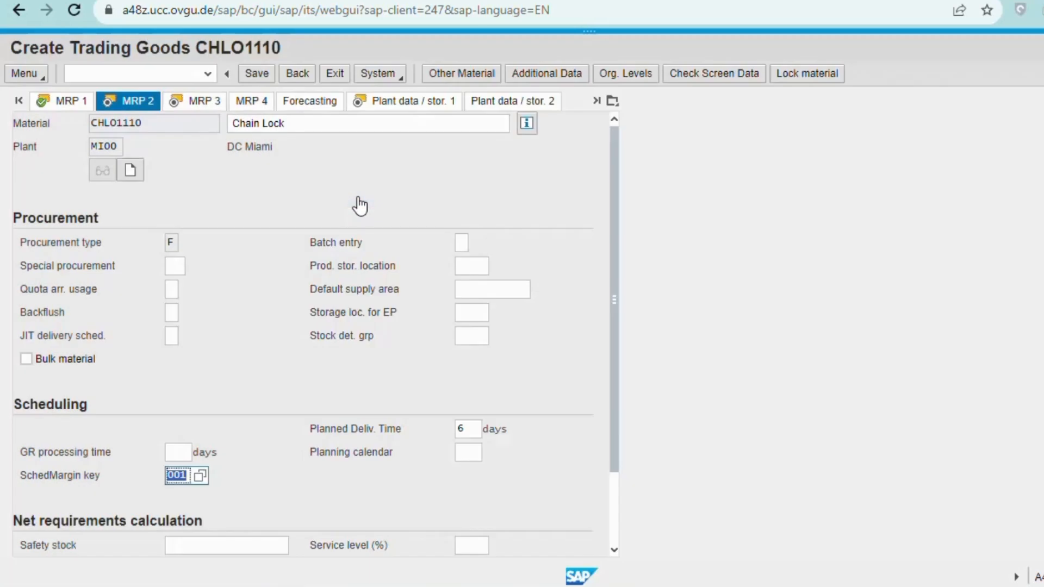
pyautogui.click(255, 471)
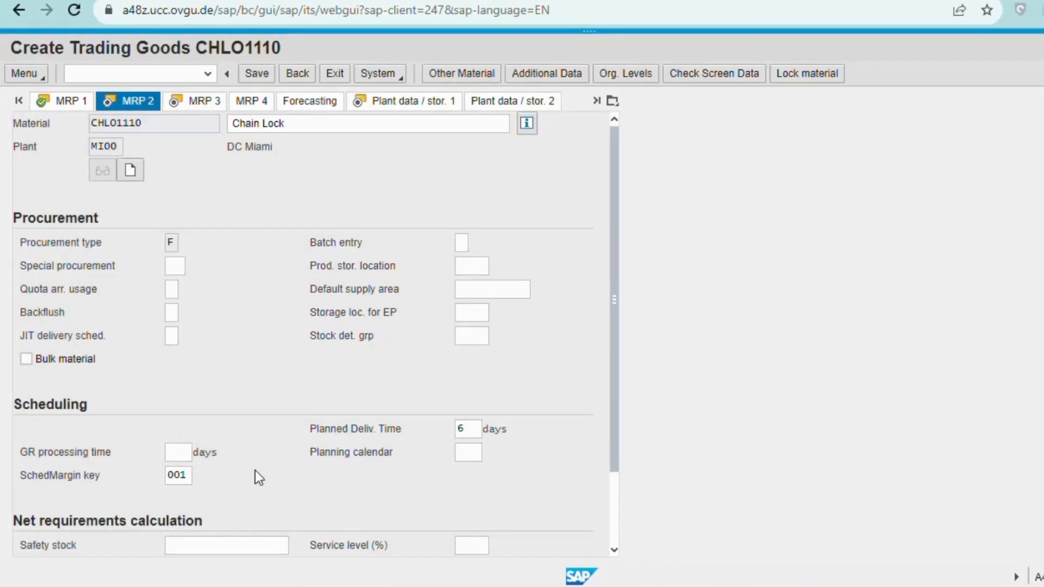
pyautogui.press('Return')
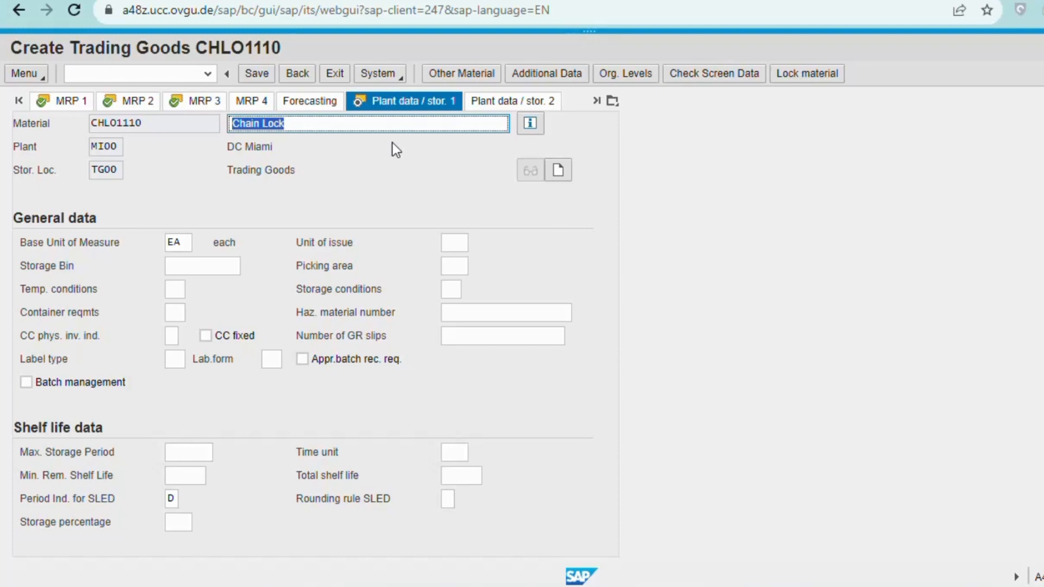
# On Accounting 1 enter valuation class 3100 and moving price 33.50, then save the material.
pyautogui.press('Return')
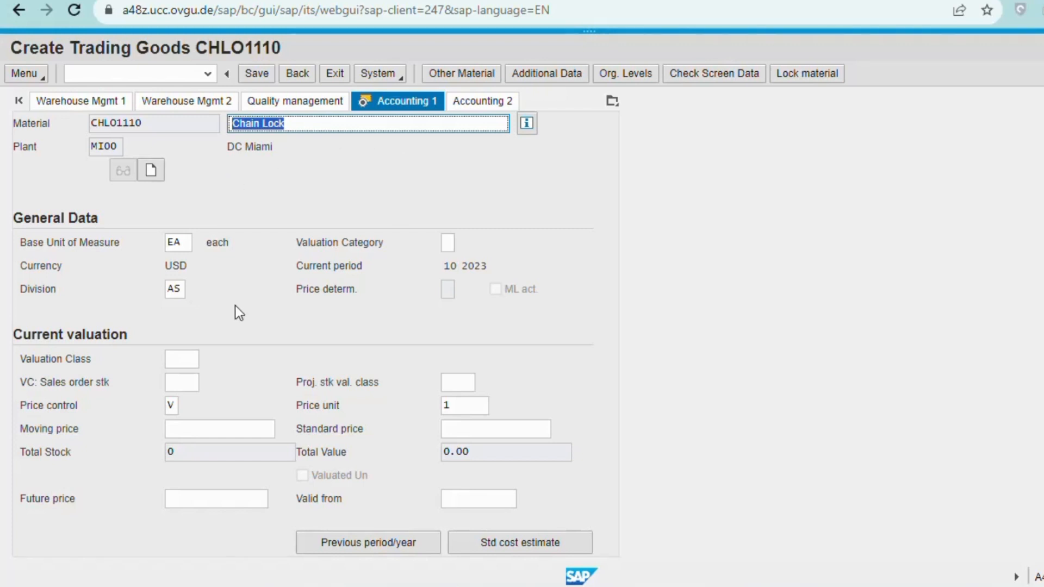
pyautogui.click(178, 358)
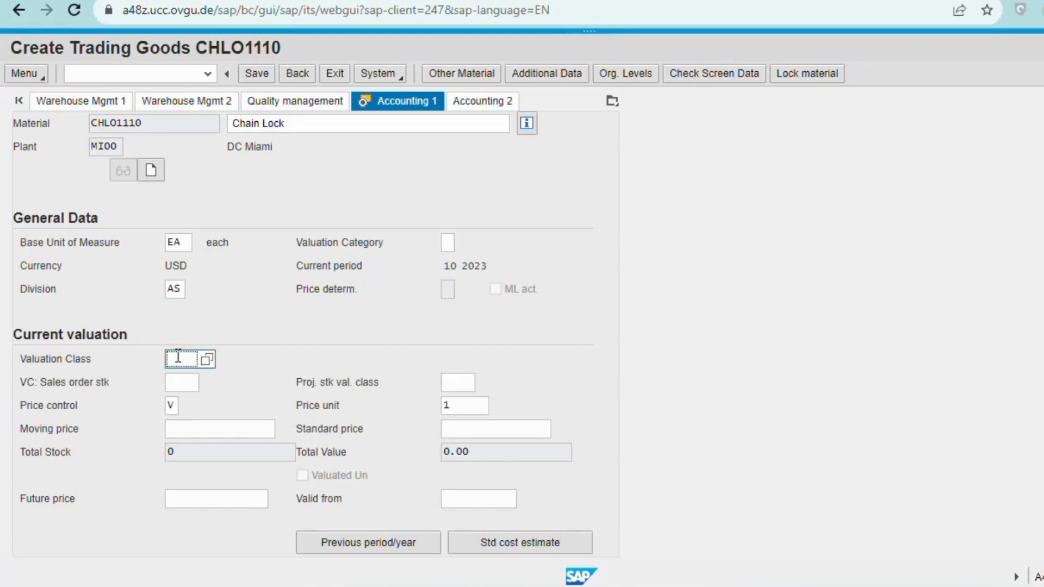
pyautogui.write('3100')
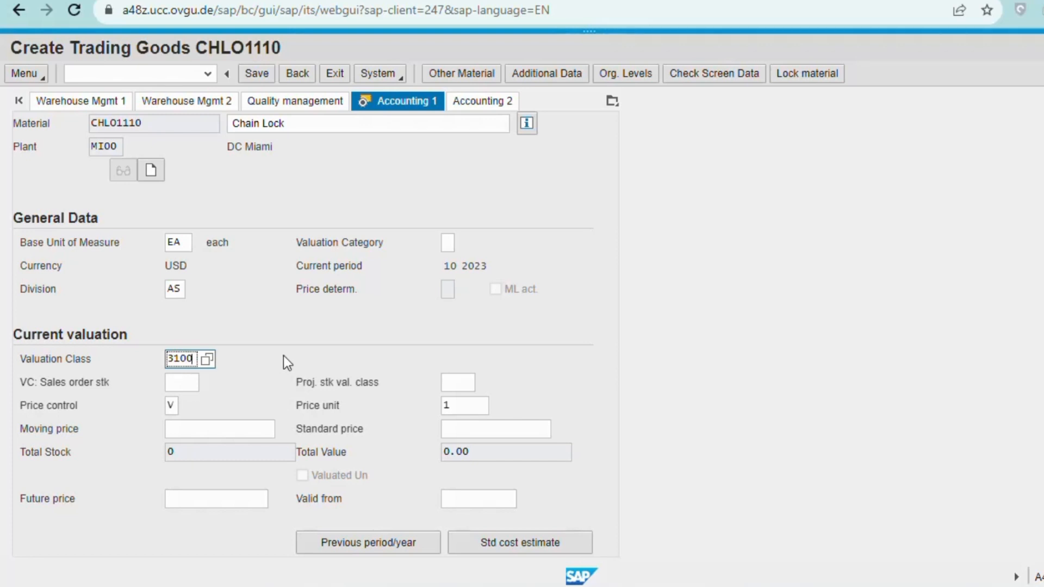
pyautogui.click(301, 346)
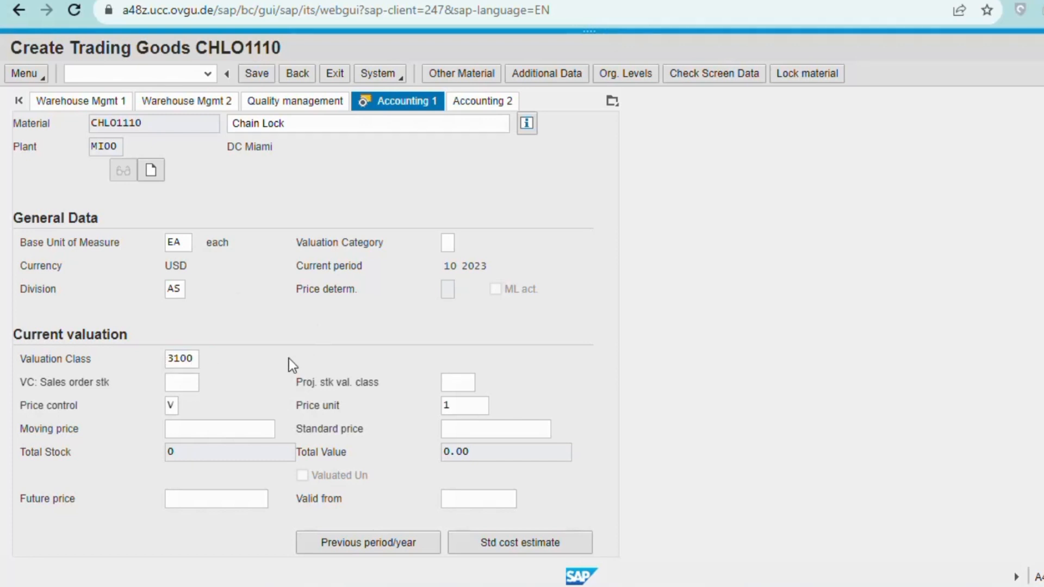
pyautogui.click(216, 429)
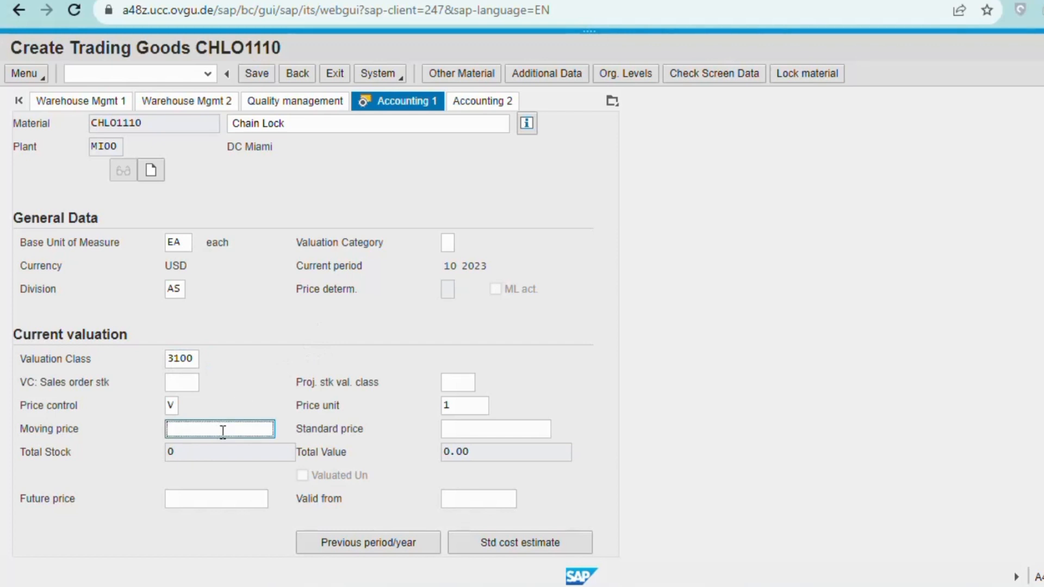
pyautogui.write('33.50')
pyautogui.click(254, 393)
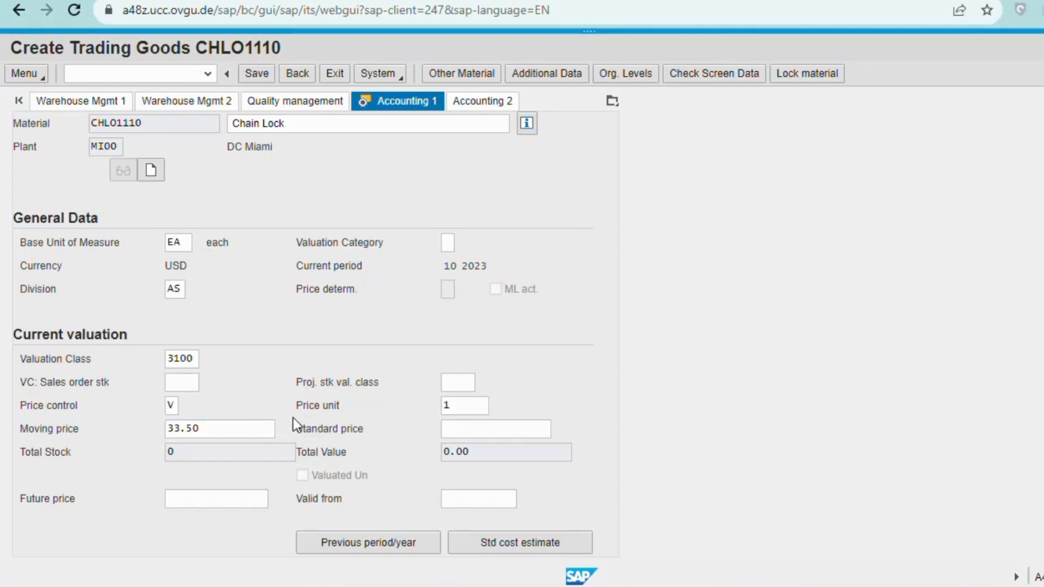
pyautogui.click(256, 74)
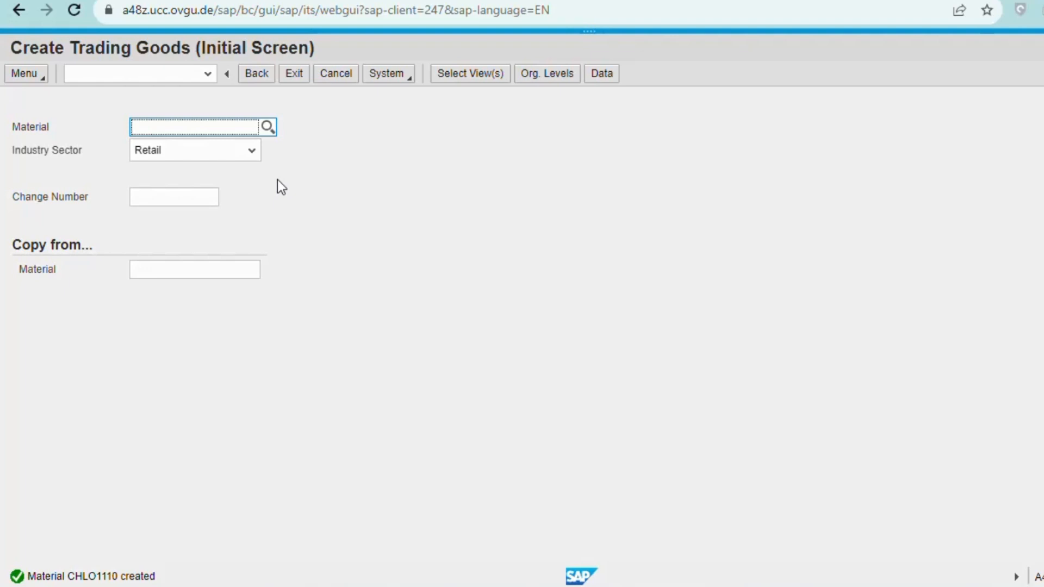
# Exit Create Trading Goods once the 'Material CHLO1110 created' message appears.
pyautogui.click(296, 76)
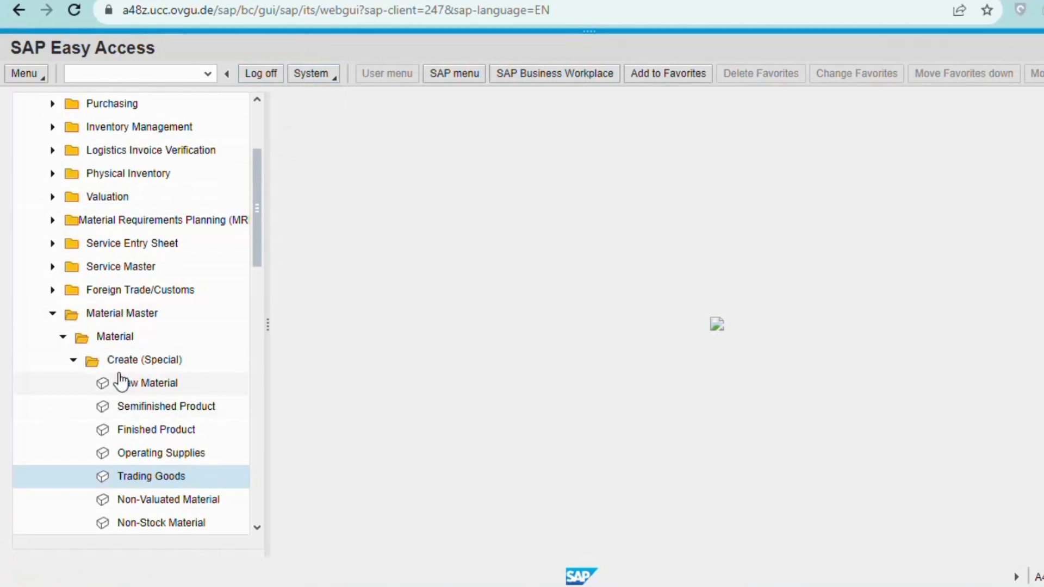
# Reopen Create Trading Goods with material CHLO1110, copying from CHLO1110, and bring up Select View(s).
pyautogui.doubleClick(150, 478)
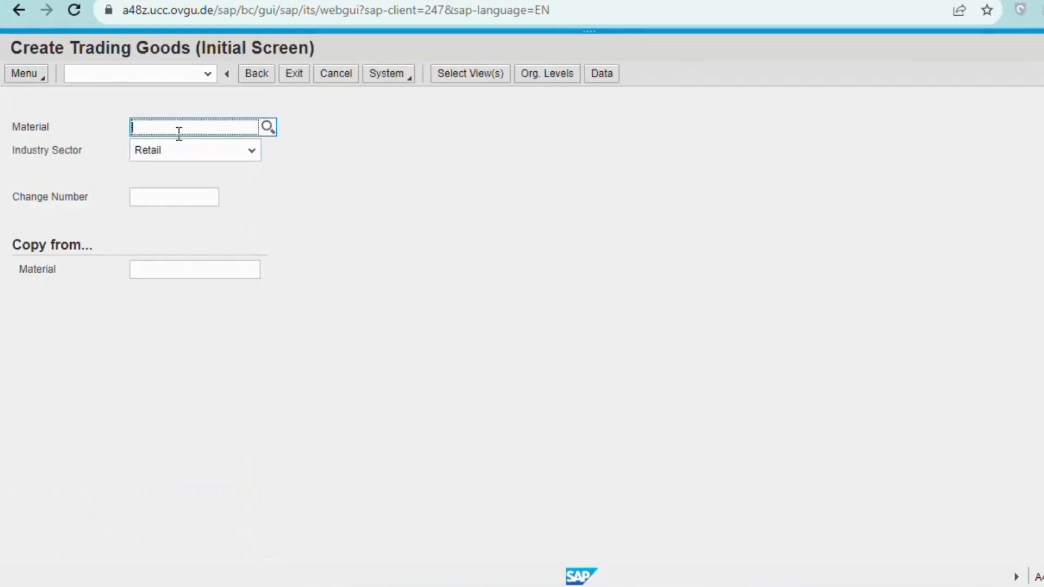
pyautogui.write('CH')
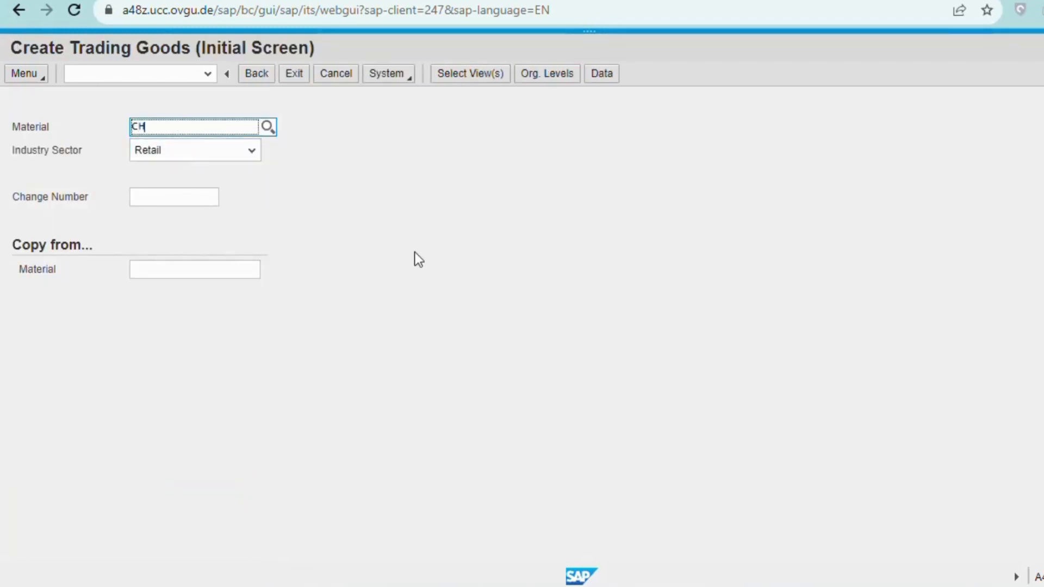
pyautogui.write('L011')
pyautogui.write('10')
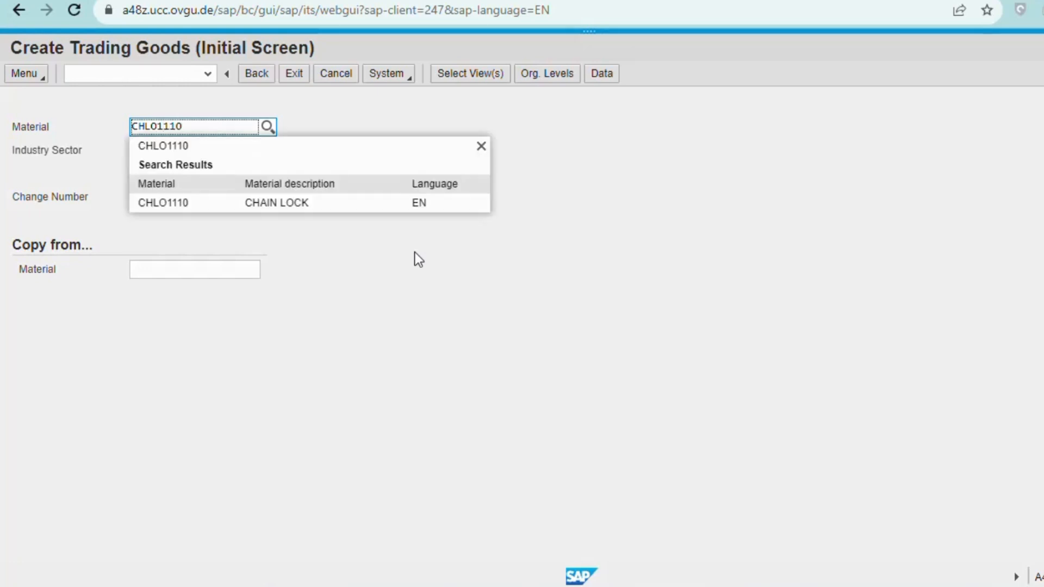
pyautogui.click(305, 201)
pyautogui.hotkey('ctrl', 'c')
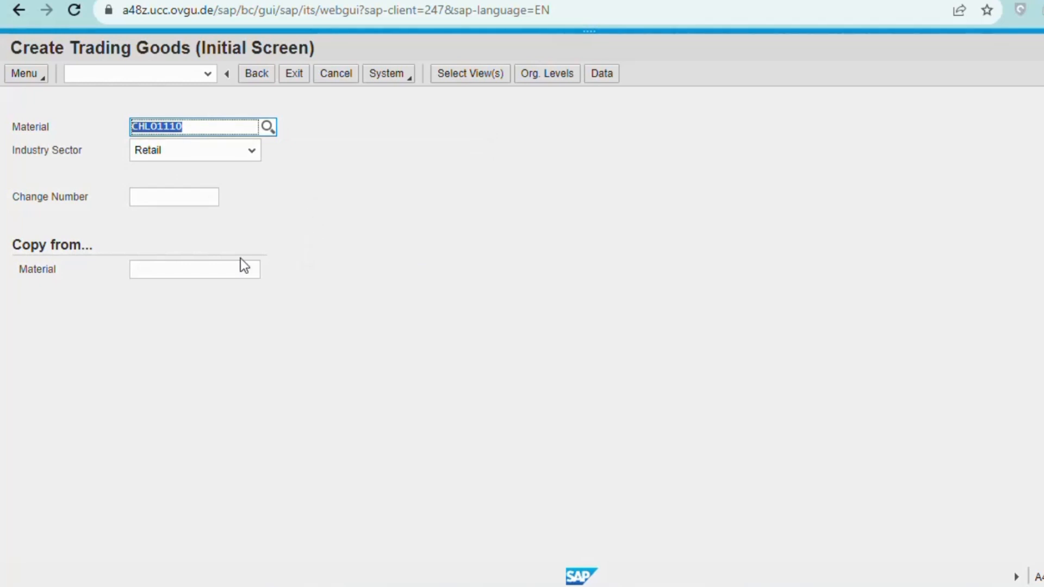
pyautogui.click(170, 269)
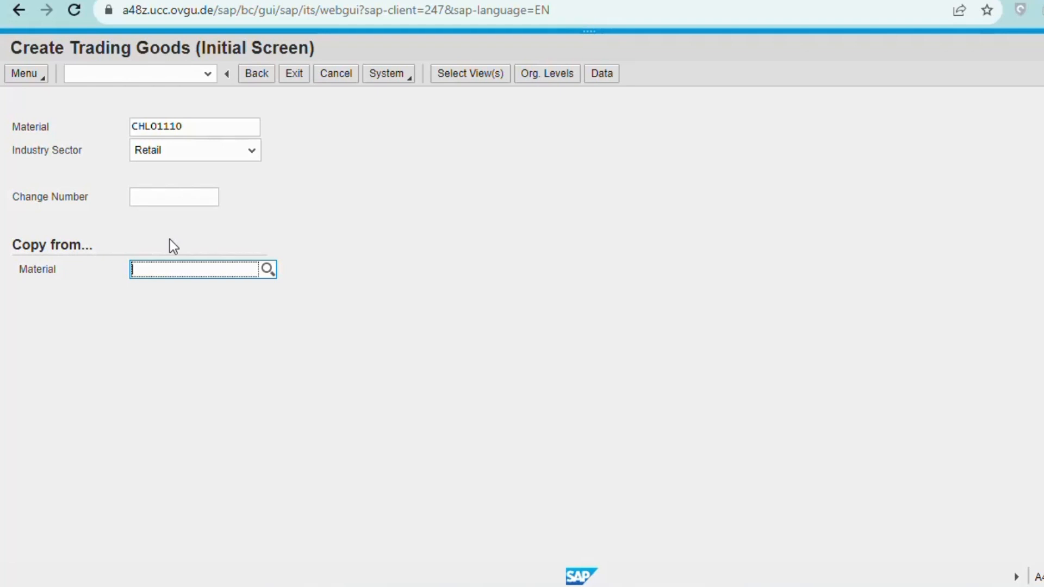
pyautogui.moveTo(189, 126); pyautogui.dragTo(135, 123)
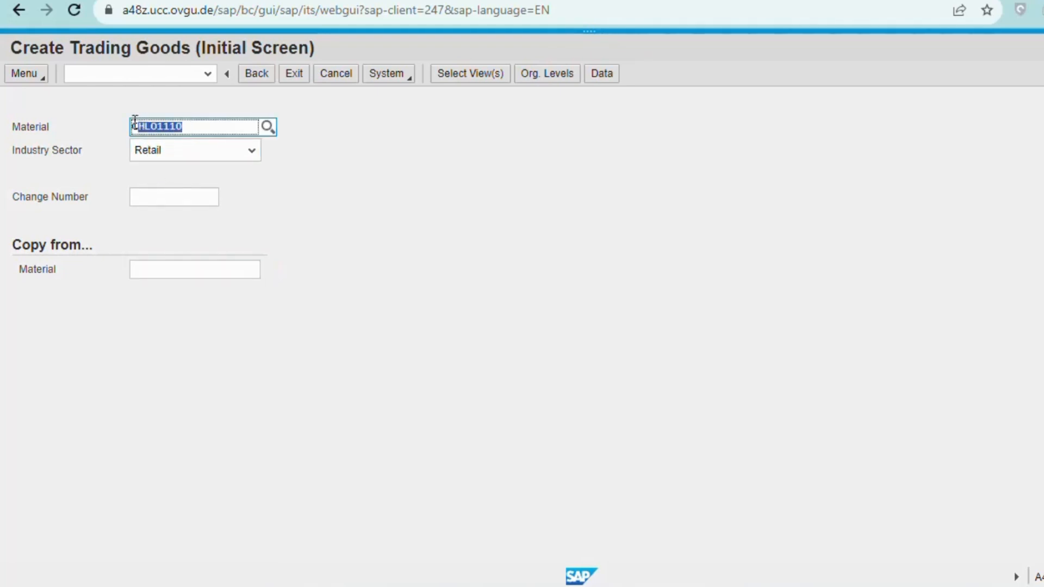
pyautogui.click(159, 271)
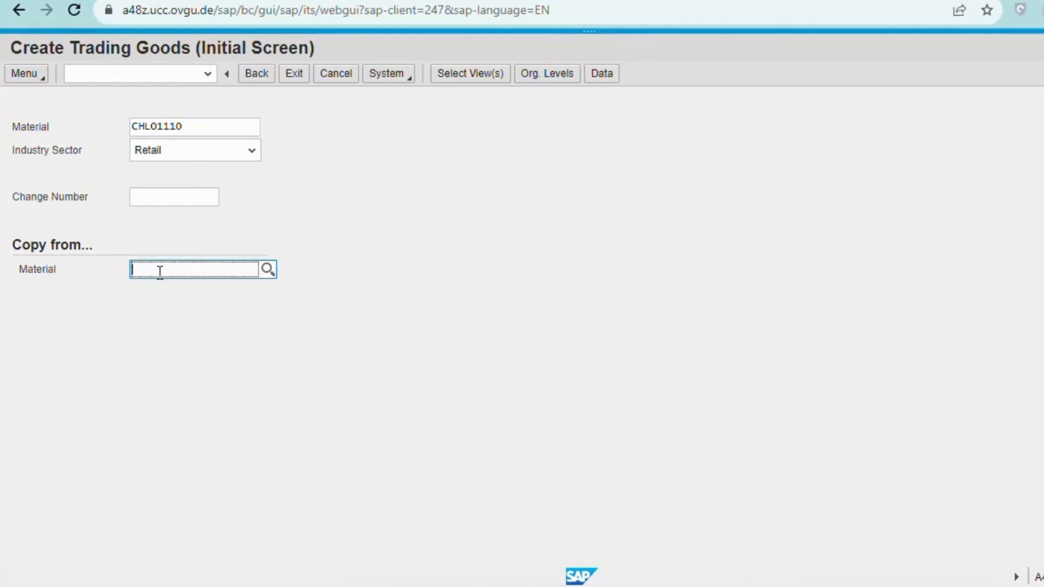
pyautogui.hotkey('ctrl', 'v')
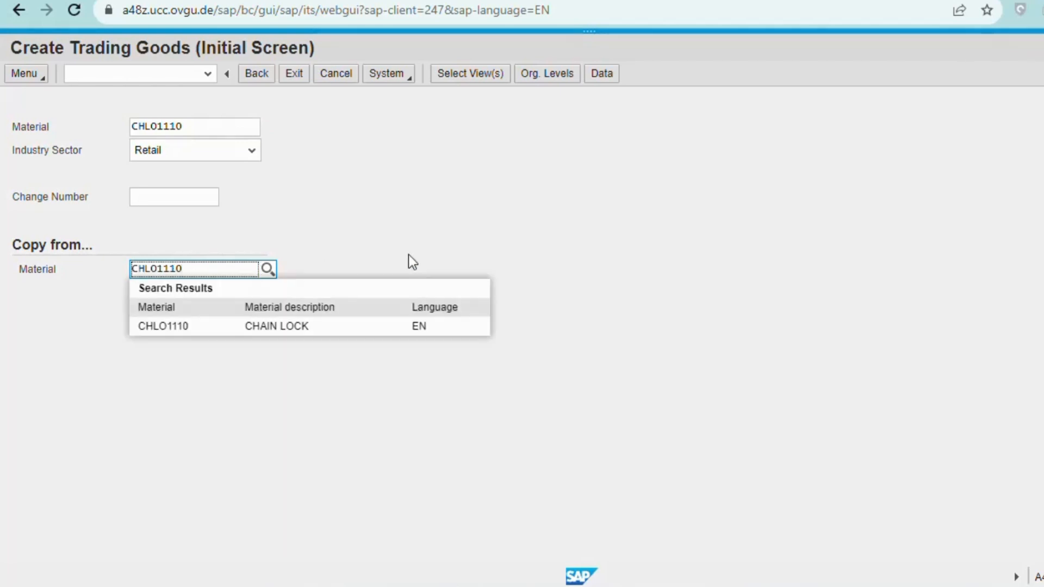
pyautogui.click(246, 329)
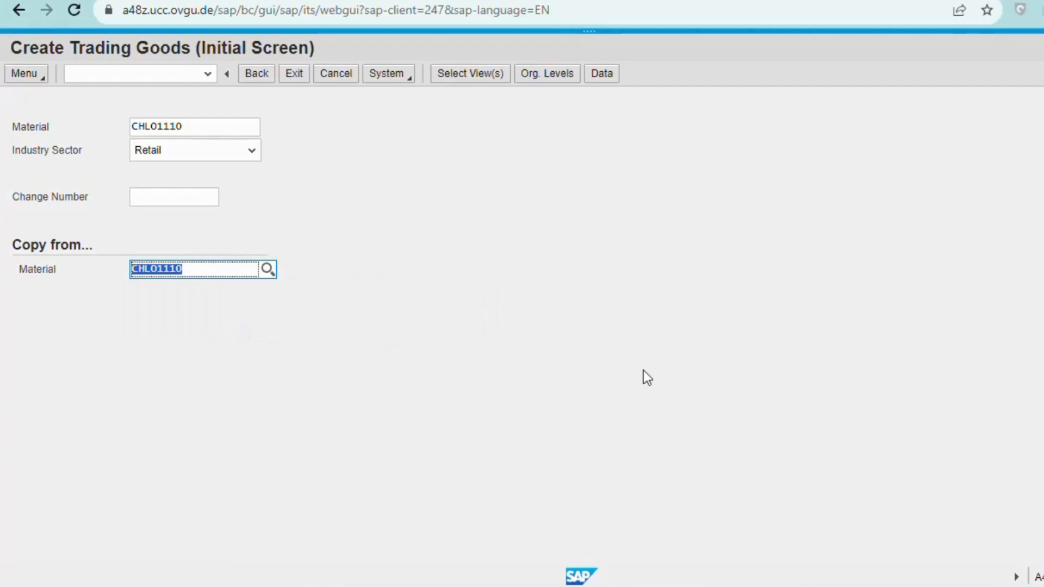
pyautogui.press('Return')
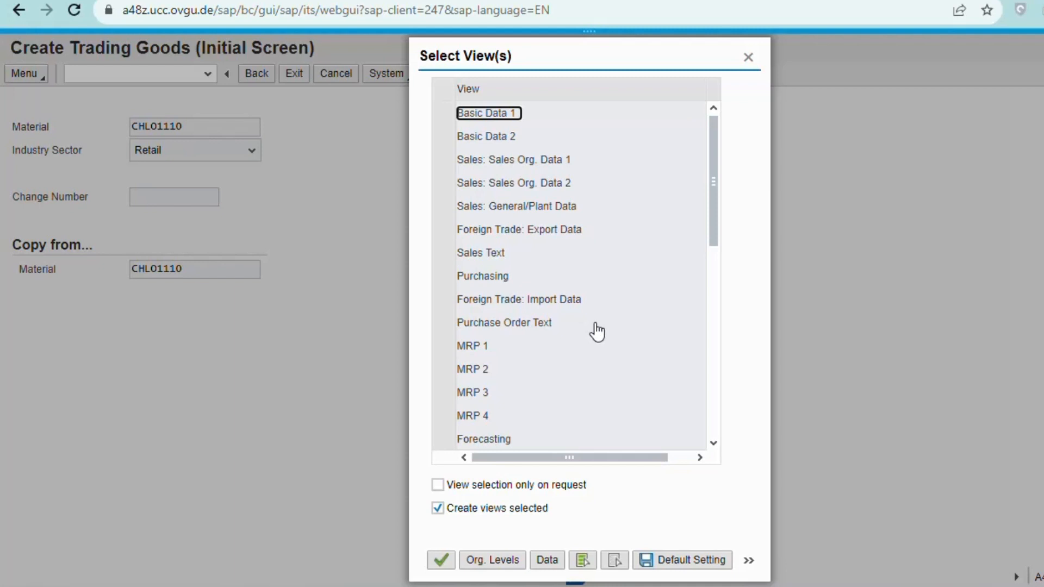
# Mark the Sales Org. Data 1, Sales Org. Data 2 and General/Plant Data views and confirm.
pyautogui.click(443, 159)
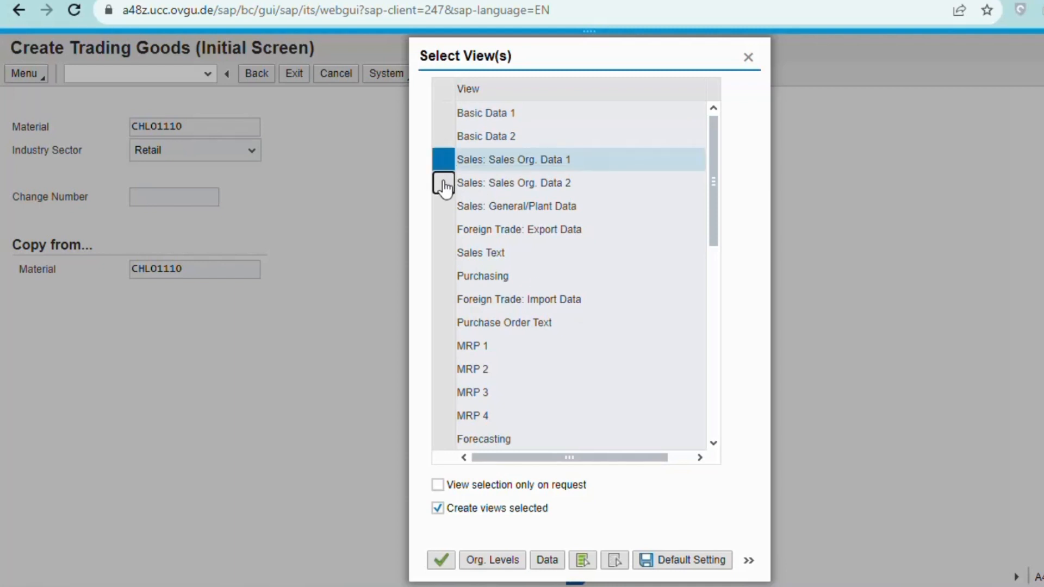
pyautogui.click(443, 184)
pyautogui.click(444, 210)
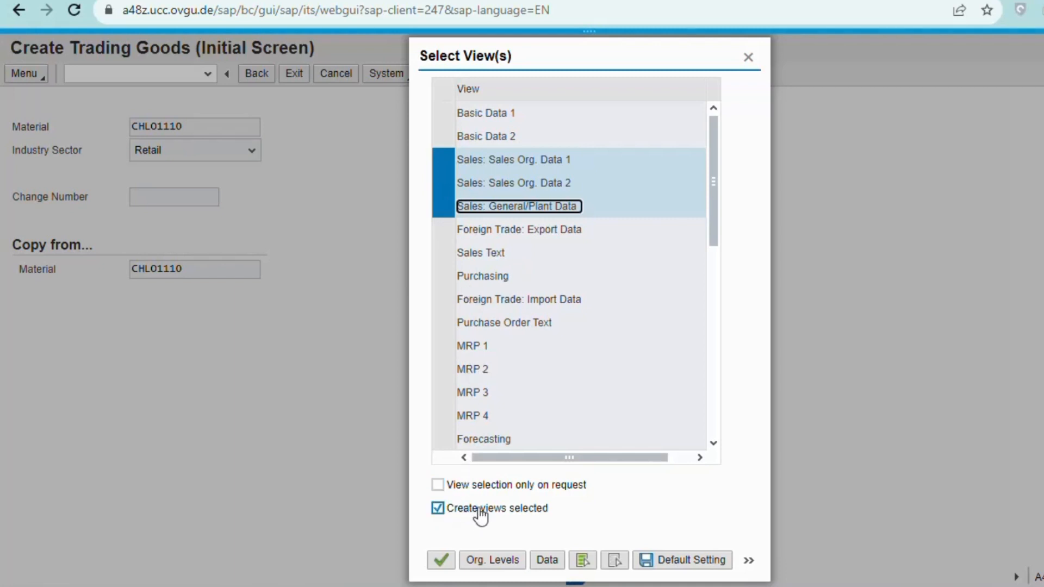
pyautogui.click(440, 561)
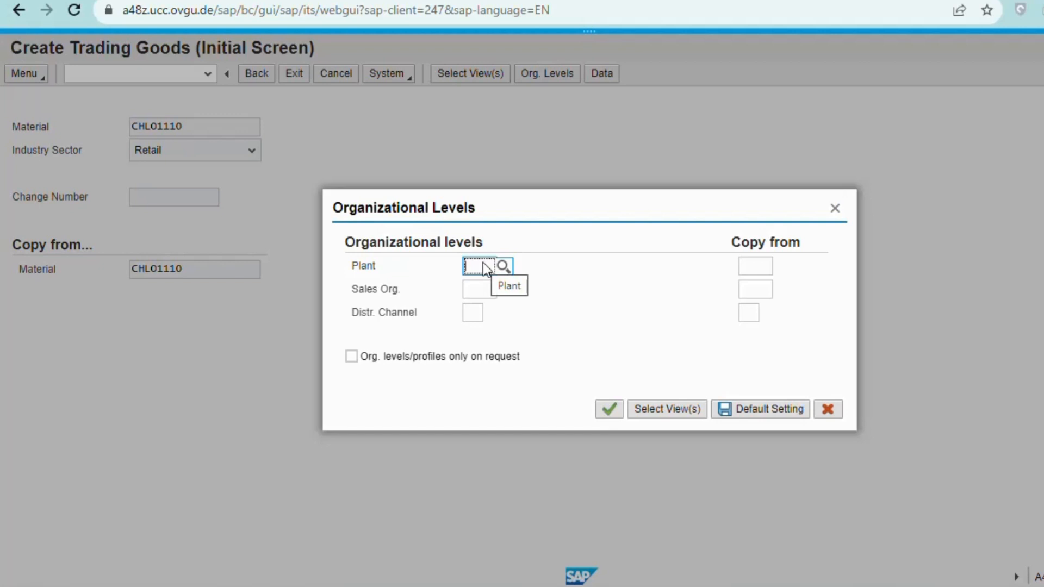
# Enter organizational levels Plant SD00, Sales Org UW00 and Distribution Channel WH.
pyautogui.write('SD00')
pyautogui.click(424, 344)
pyautogui.click(475, 291)
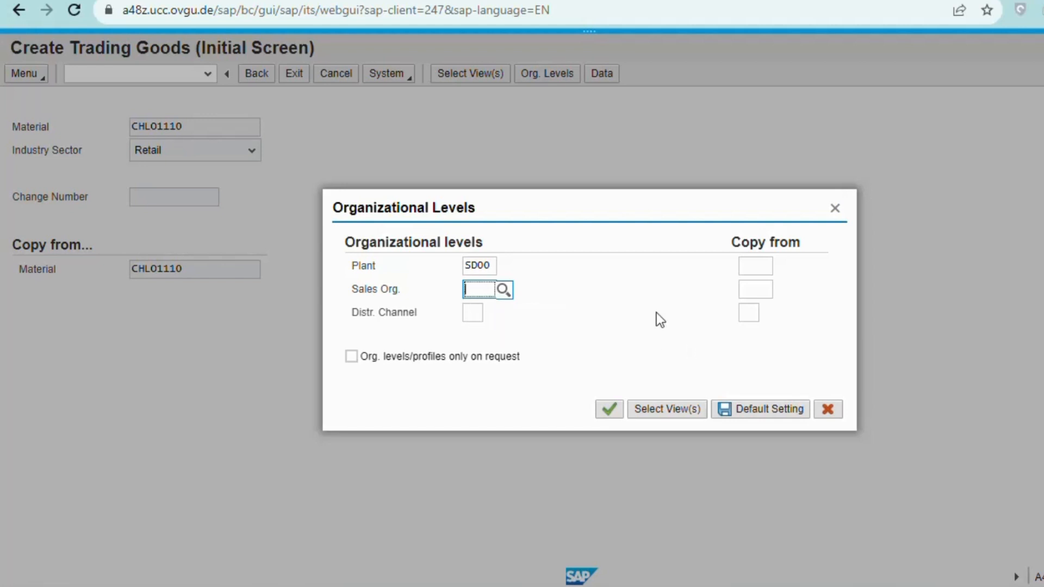
pyautogui.click(499, 293)
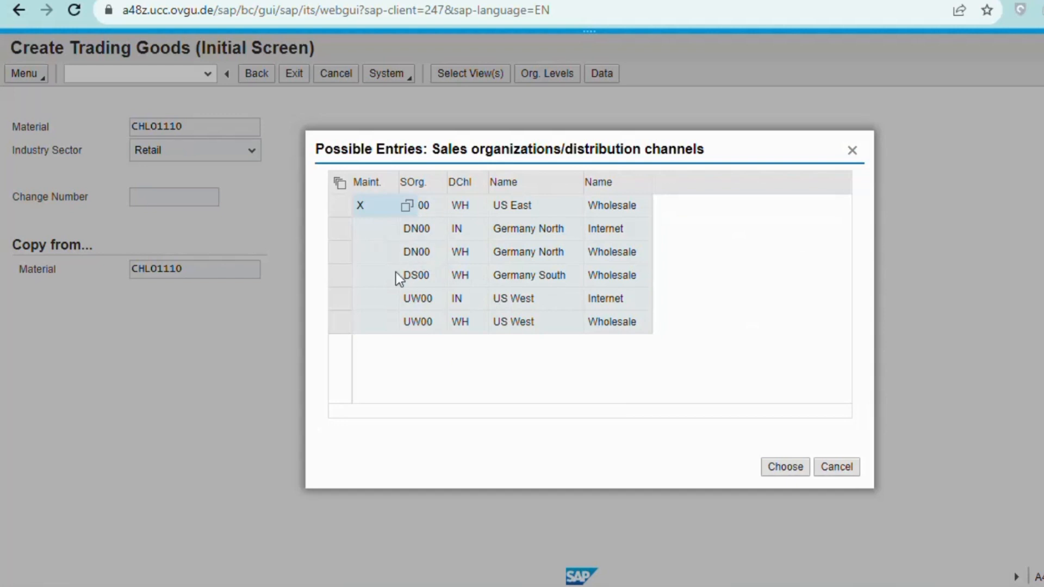
pyautogui.click(507, 298)
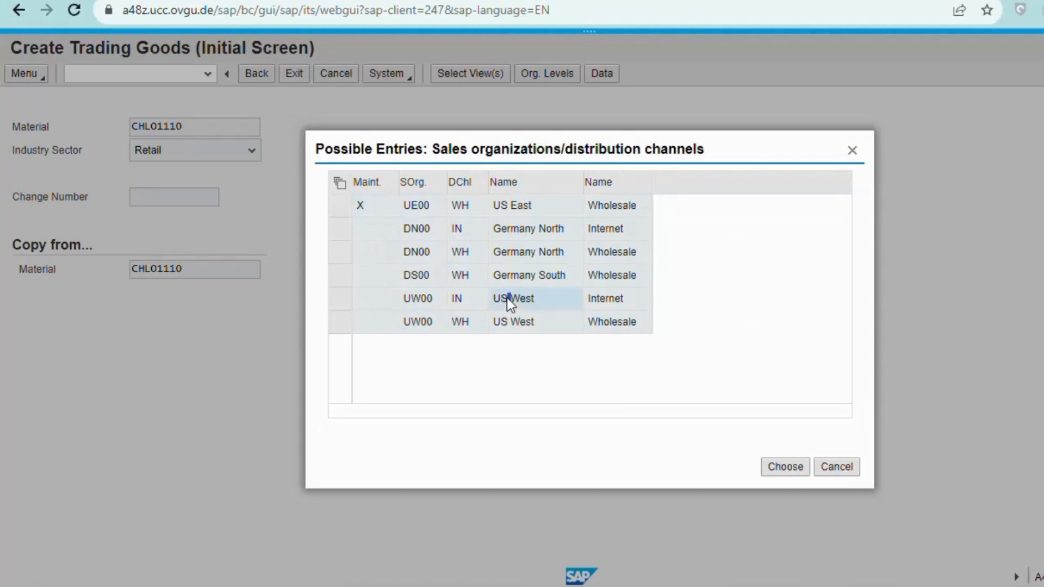
pyautogui.doubleClick(507, 298)
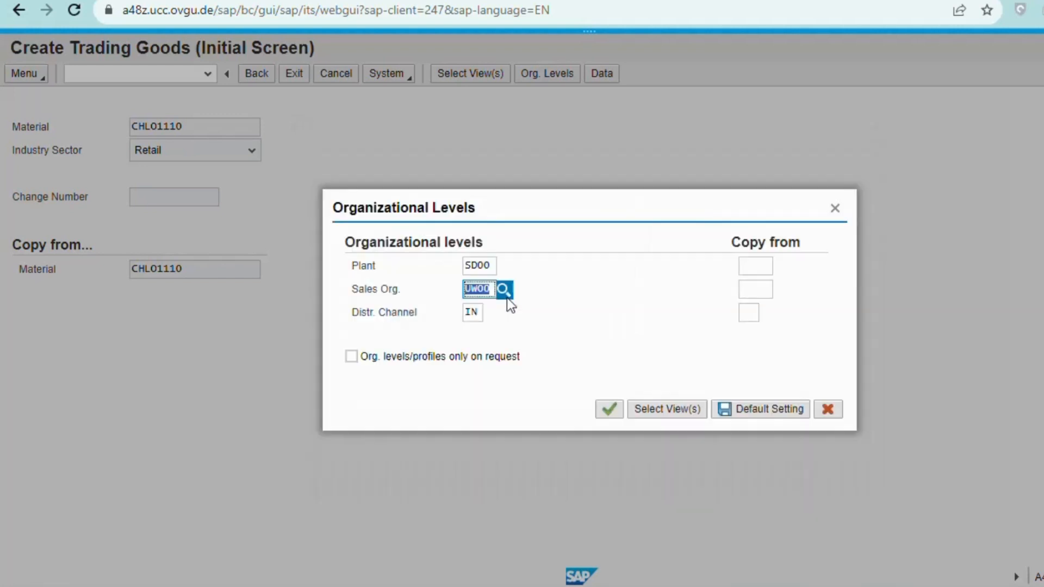
pyautogui.click(471, 313)
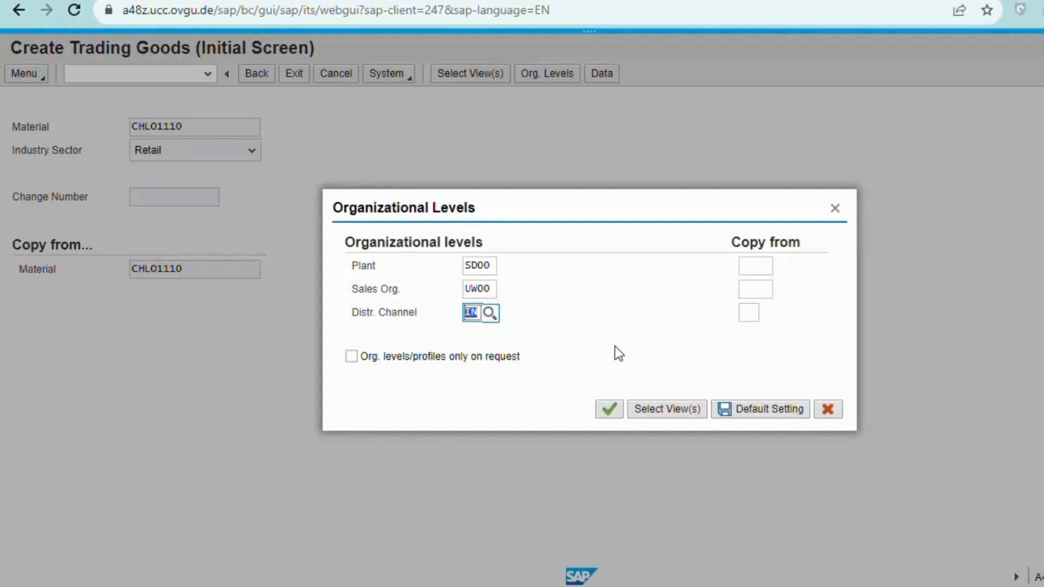
pyautogui.write('WH')
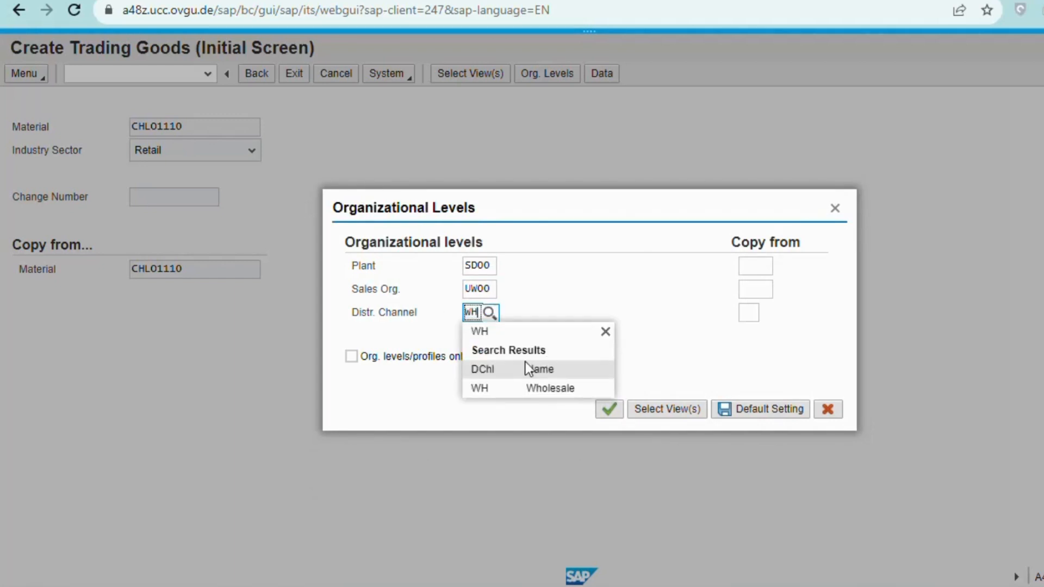
pyautogui.click(550, 388)
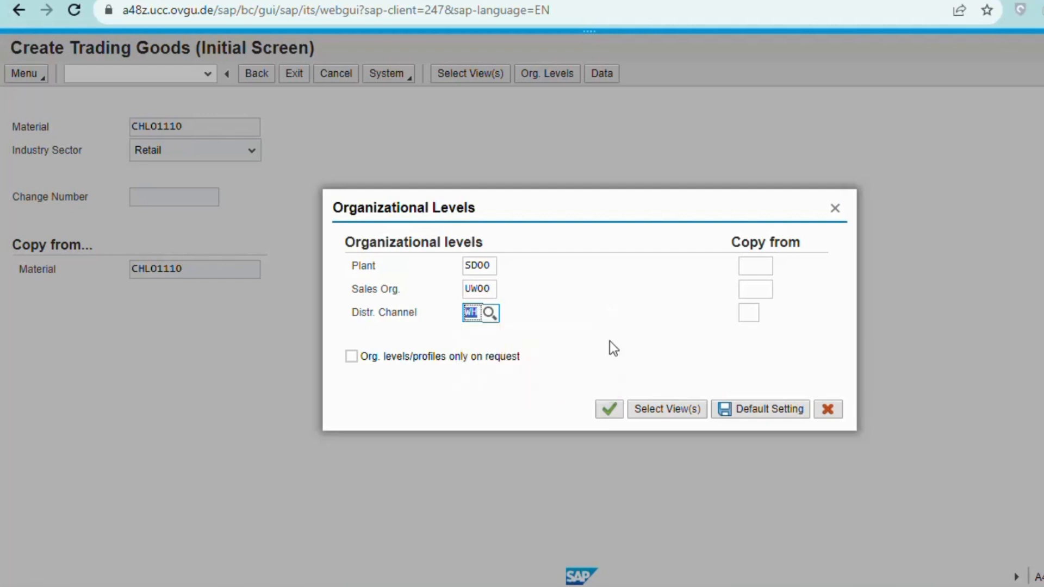
# Copy from plant MI00, sales org UE00 and channel WH, and confirm the levels.
pyautogui.click(759, 271)
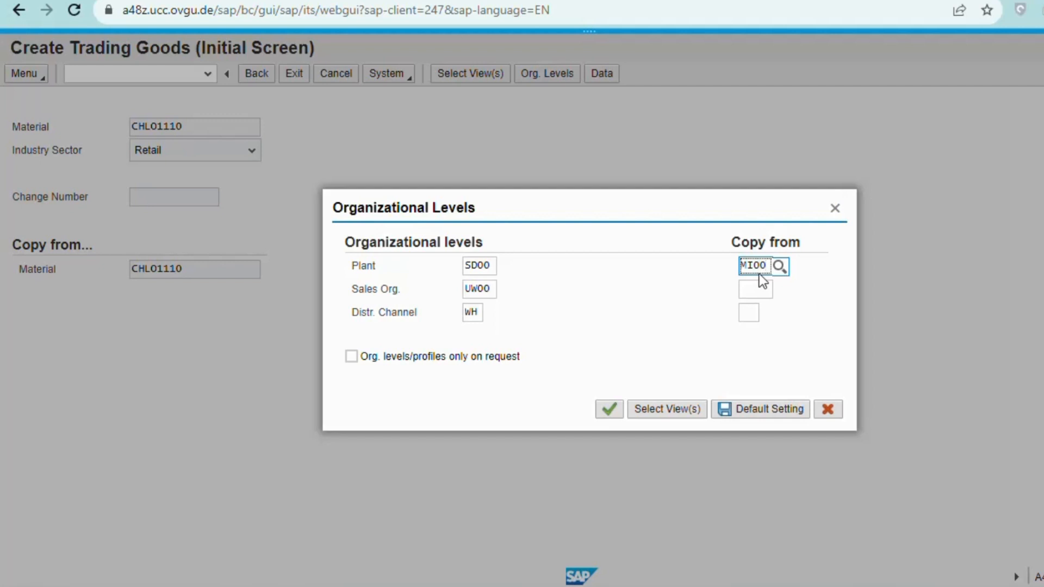
pyautogui.click(749, 293)
pyautogui.click(760, 294)
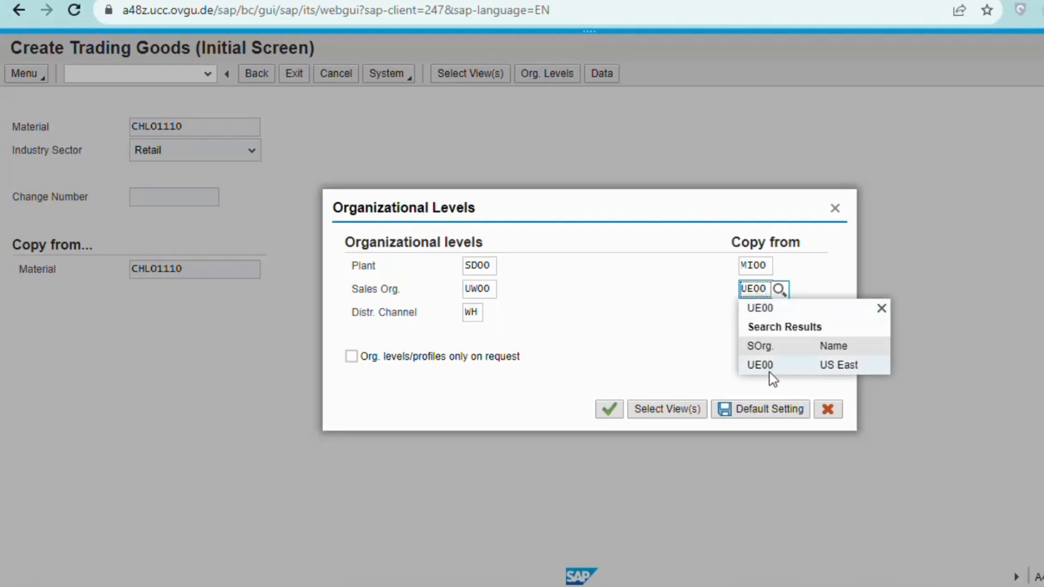
pyautogui.write('UE00')
pyautogui.click(768, 367)
pyautogui.click(748, 314)
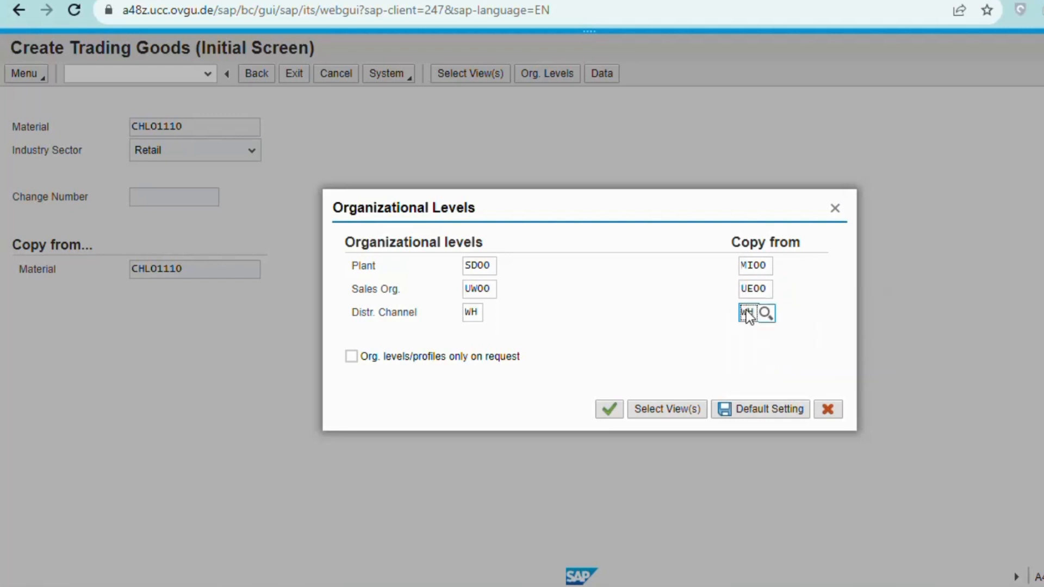
pyautogui.click(624, 299)
pyautogui.press('Return')
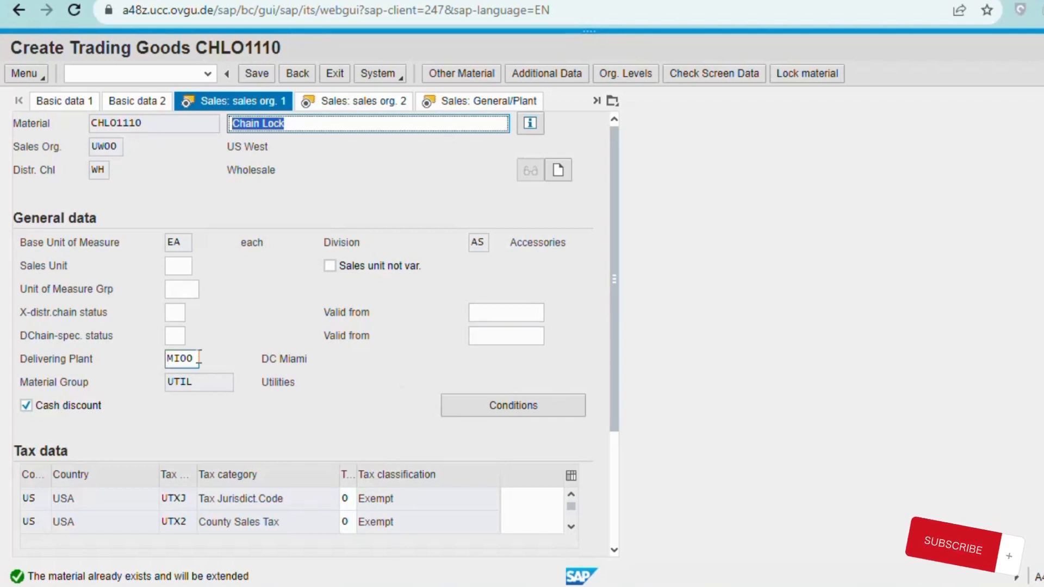
# Change the delivering plant from MI00 to SD00 DC San Diego and open the PR00 price conditions.
pyautogui.moveTo(196, 359); pyautogui.dragTo(181, 358)
pyautogui.doubleClick(181, 358)
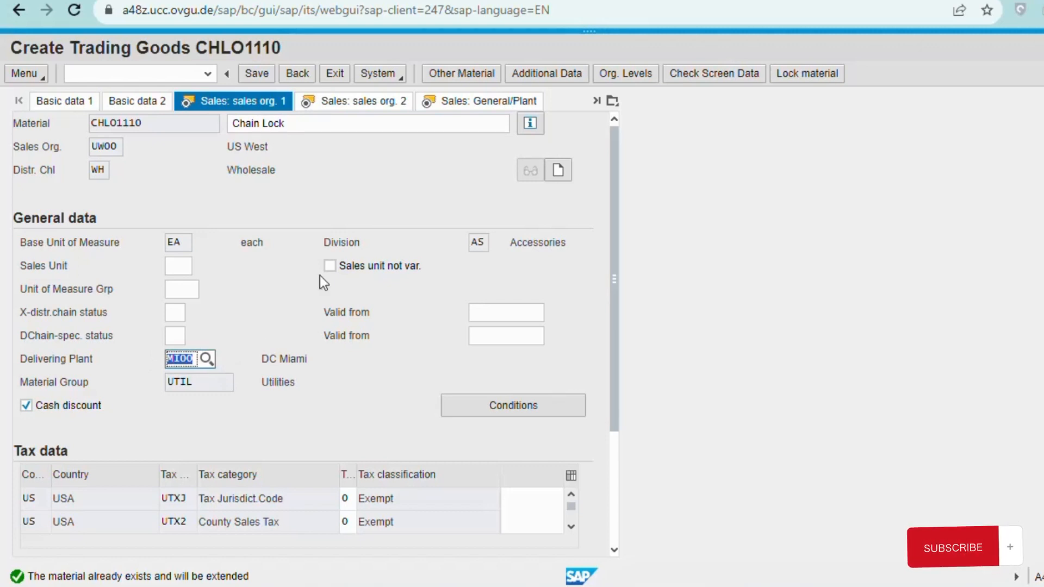
pyautogui.write('SD0')
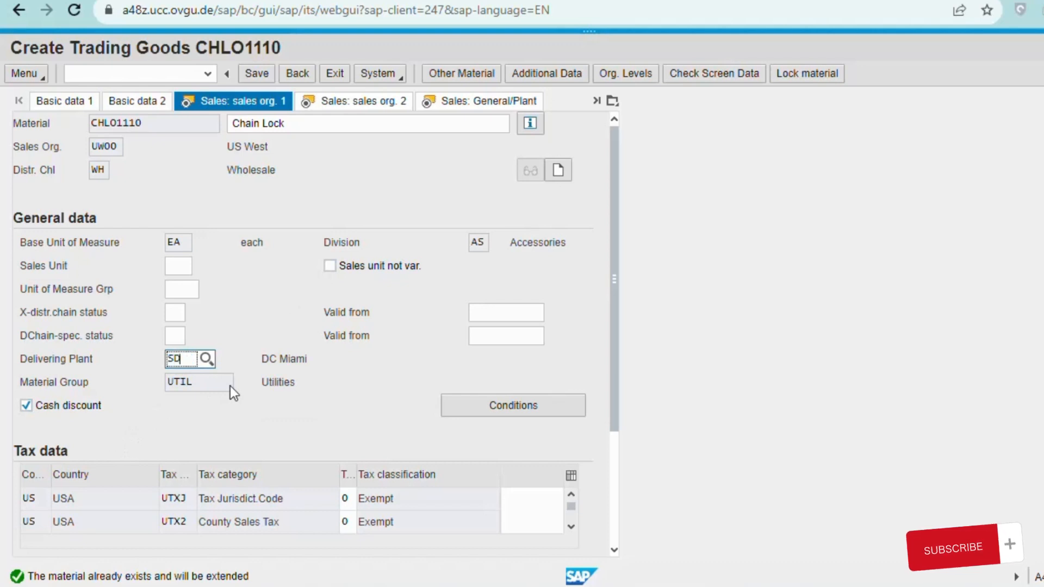
pyautogui.write('0')
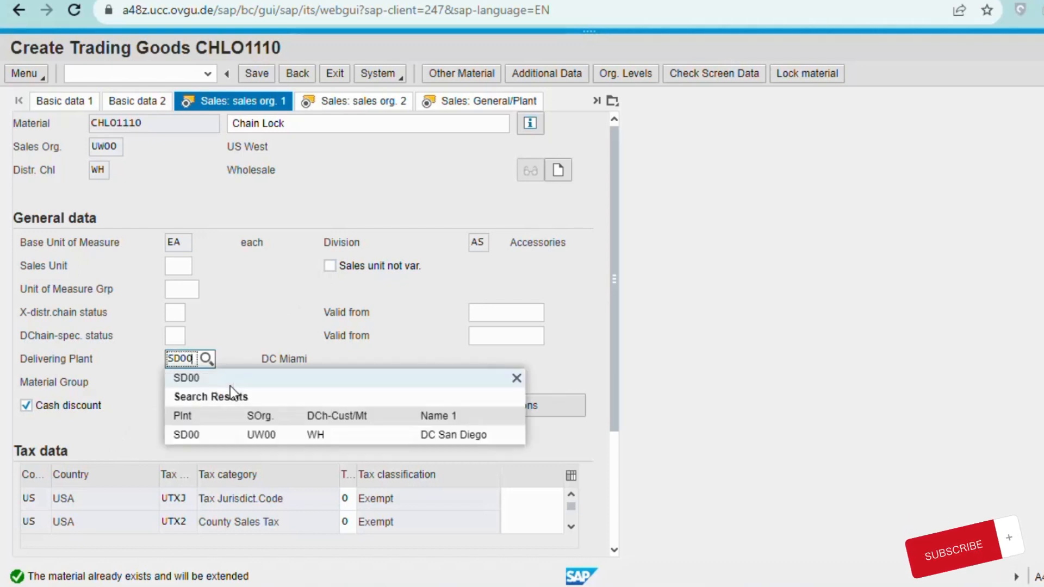
pyautogui.click(197, 436)
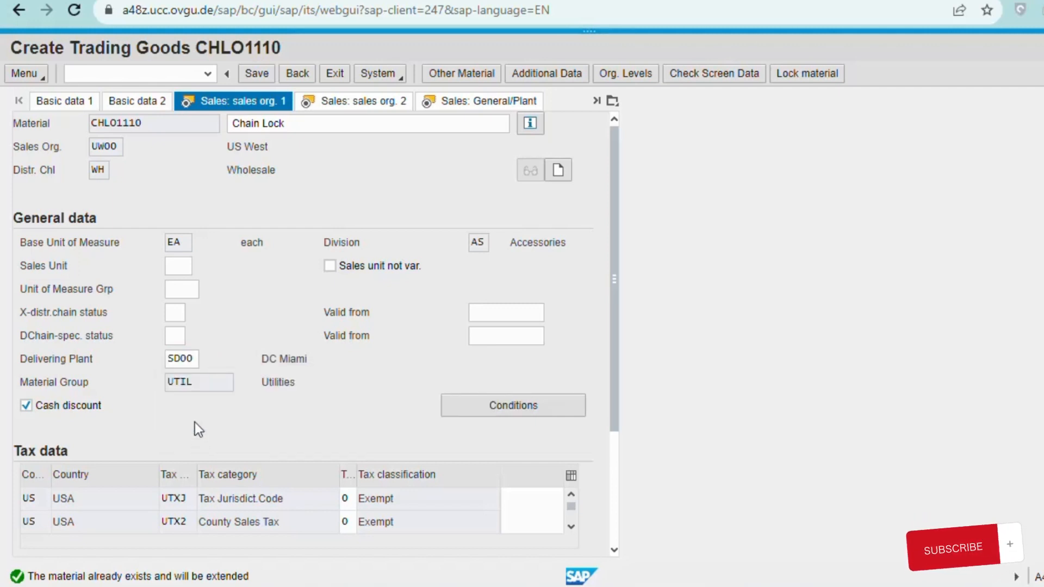
pyautogui.click(519, 407)
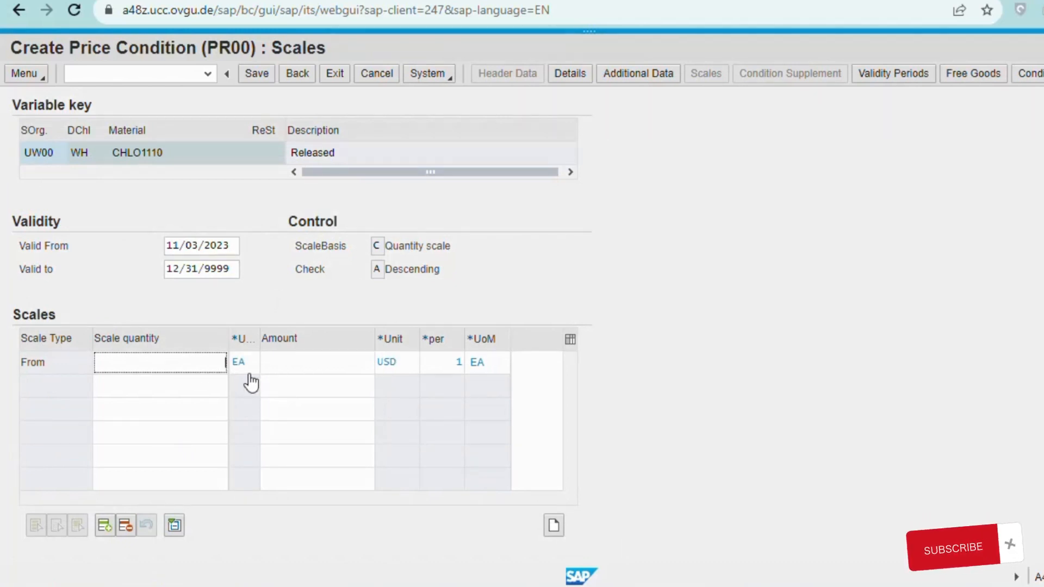
# Enter a PR00 scale of quantity 1 at 65 USD, correcting a mistyped 69, then go back.
pyautogui.write('1')
pyautogui.click(325, 369)
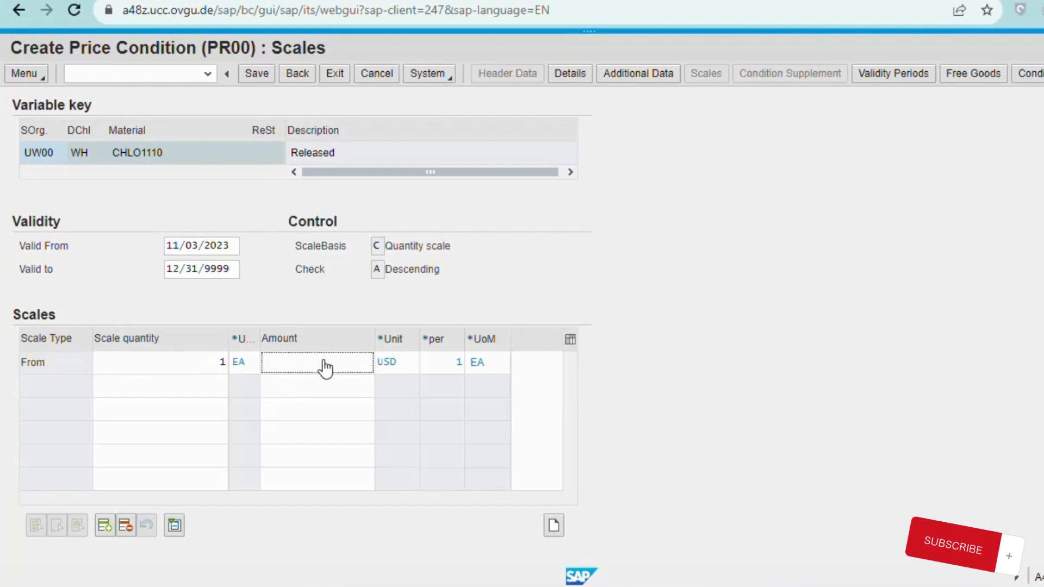
pyautogui.write('69')
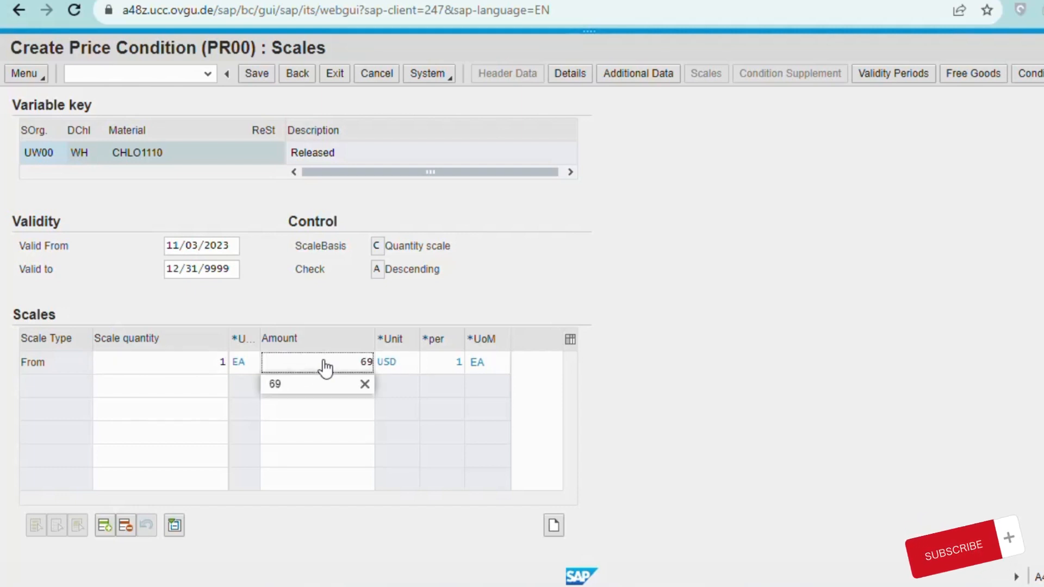
pyautogui.press('BackSpace')
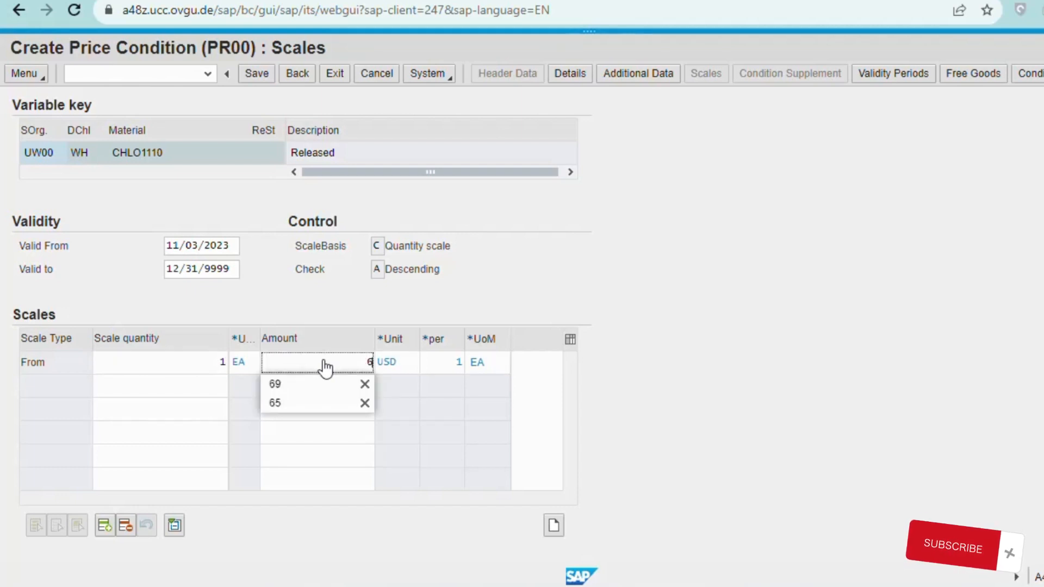
pyautogui.click(300, 403)
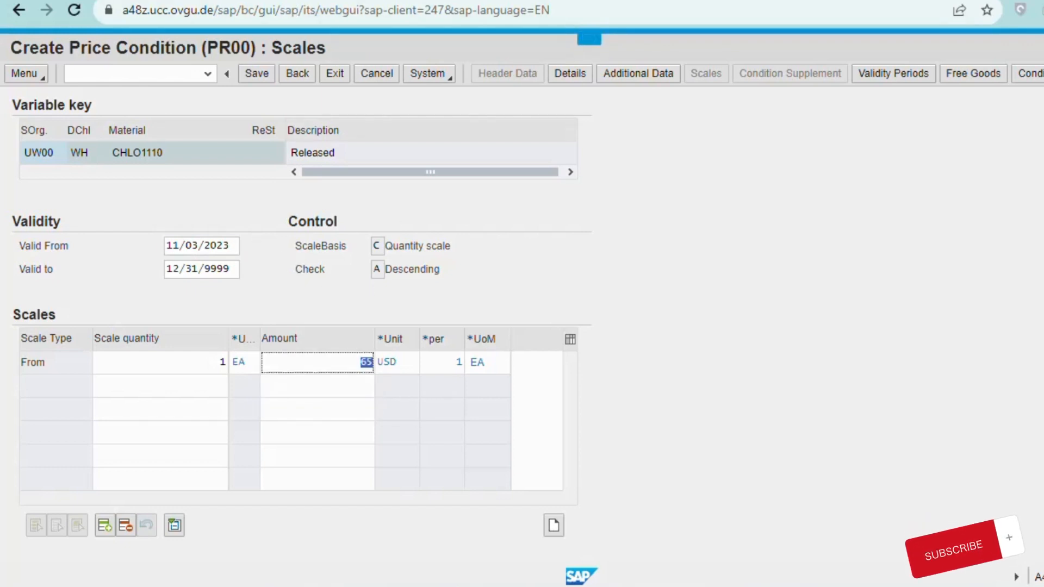
pyautogui.click(295, 78)
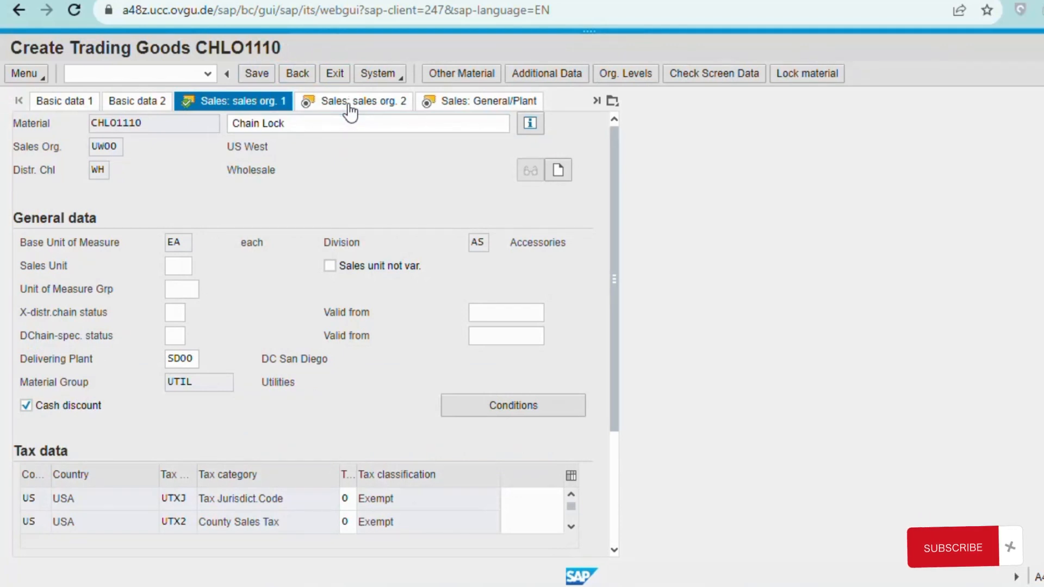
# Review the Sales: sales org. 2 and Sales: General/Plant views, then save CHLO1110.
pyautogui.click(350, 103)
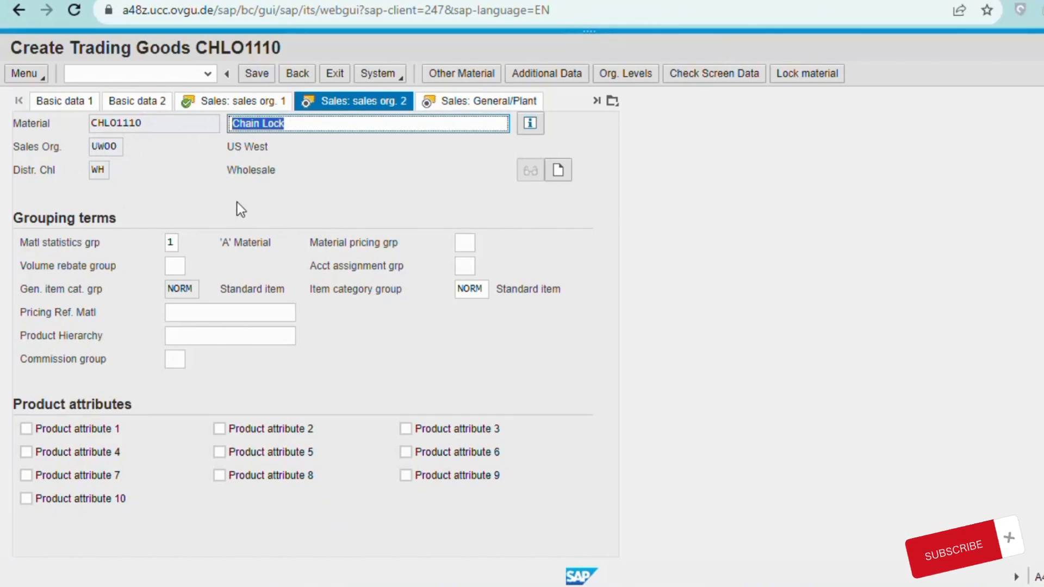
pyautogui.click(469, 104)
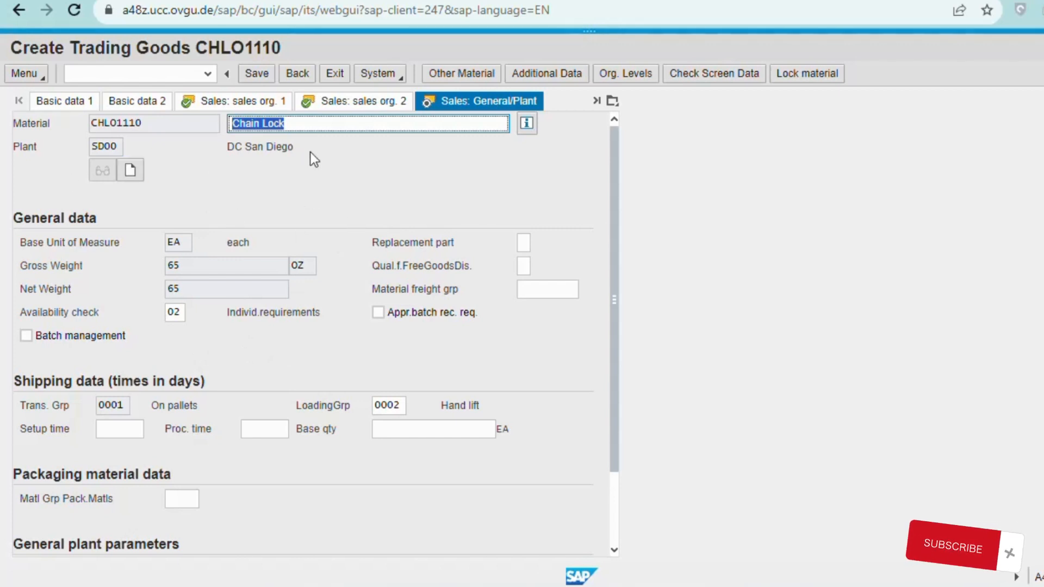
pyautogui.click(251, 74)
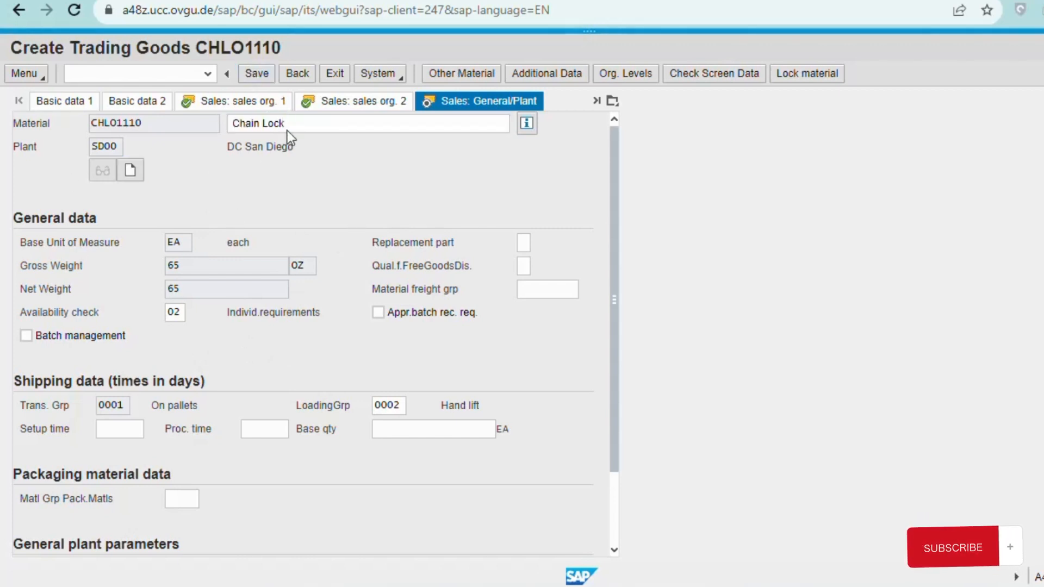